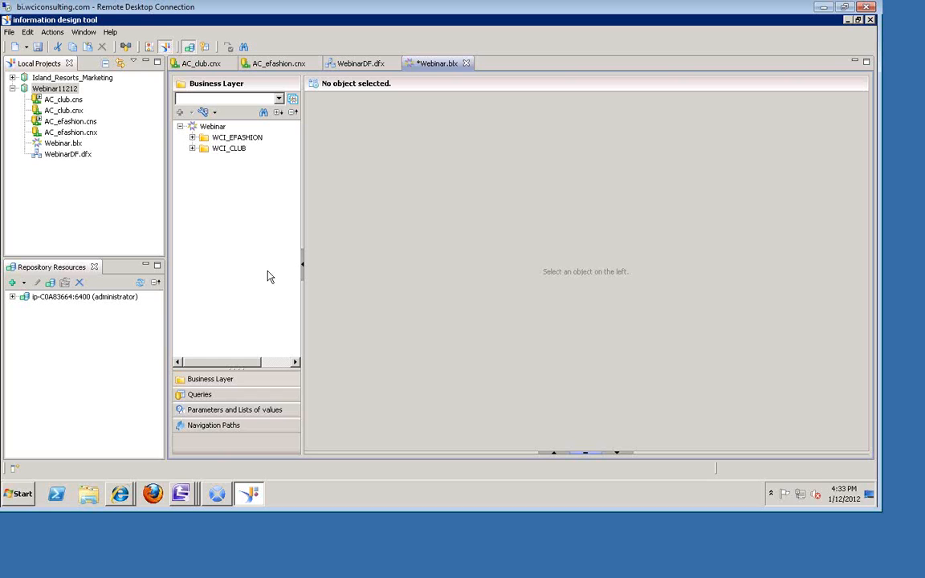
- Look up the Information Design Tool among the installed SAP BusinessObjects BI platform Client Tools
left_click(22, 498)
left_click(40, 444)
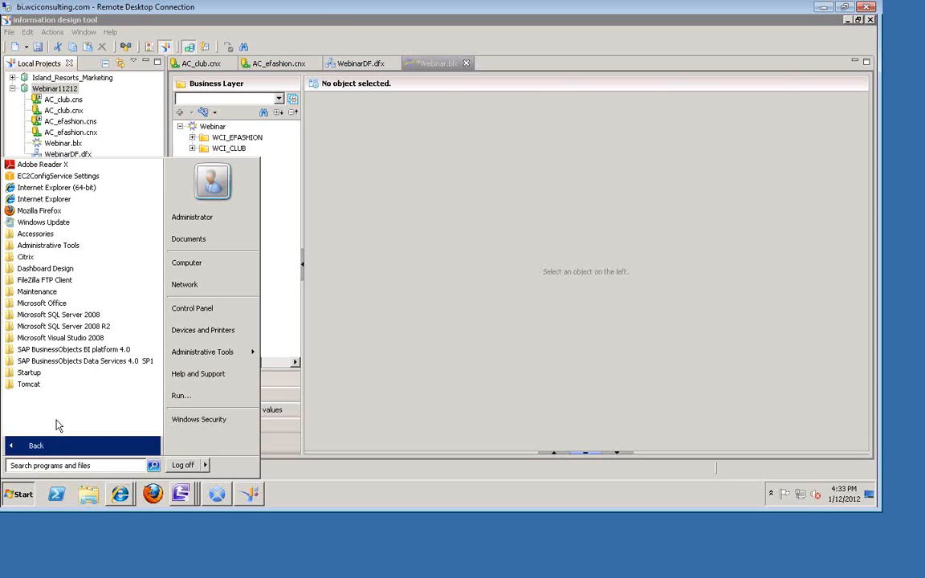
left_click(70, 350)
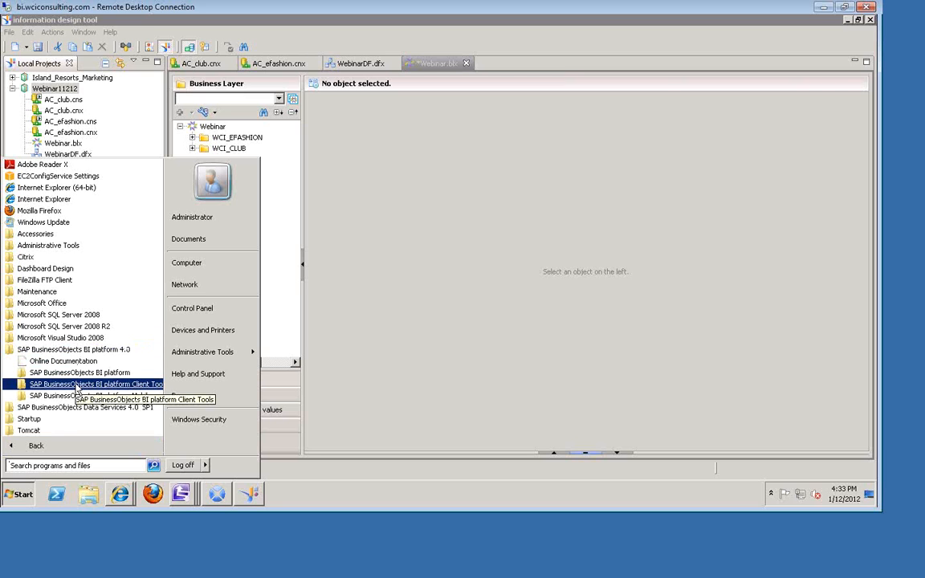
left_click(78, 385)
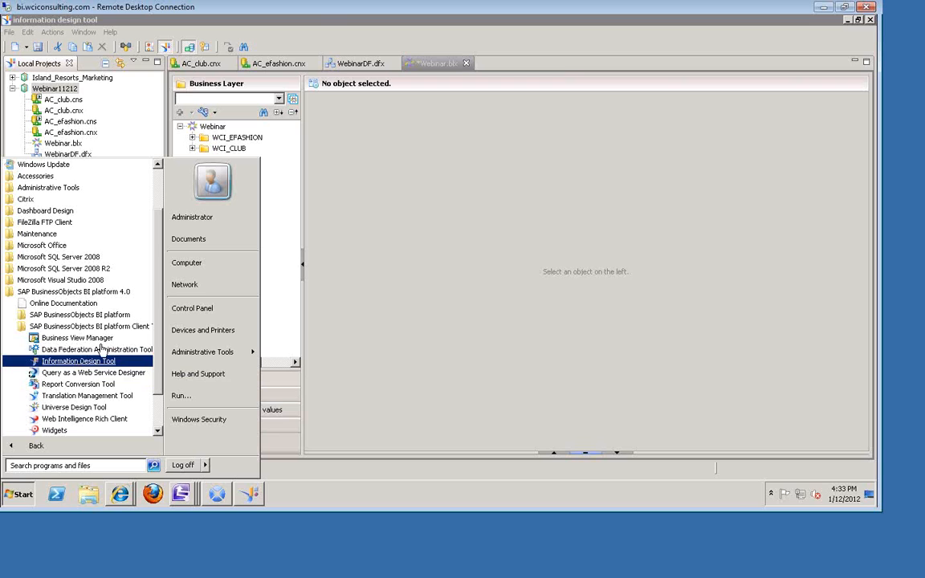
left_click(374, 277)
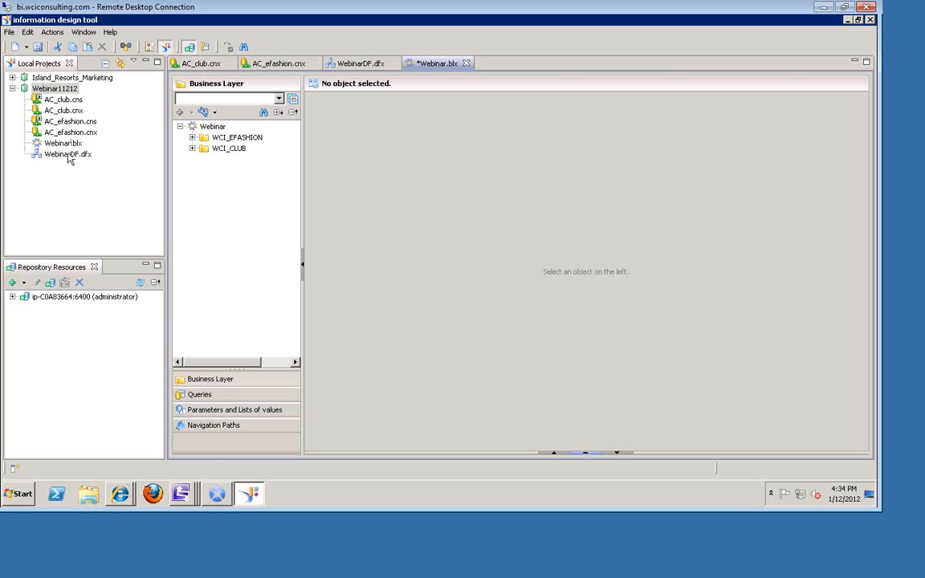
- Create a folder named WebinarNew inside the Webinar11212 project
left_click(13, 89)
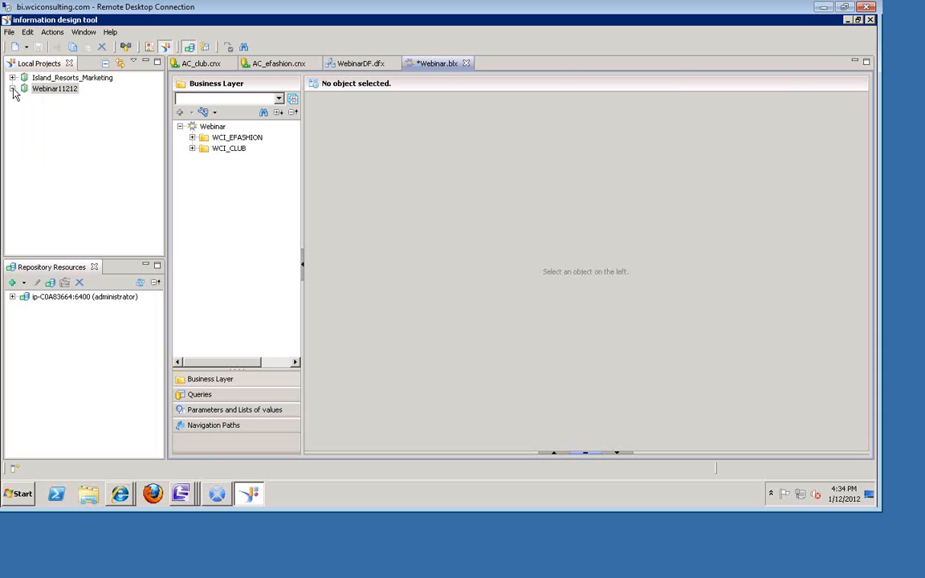
right_click(55, 139)
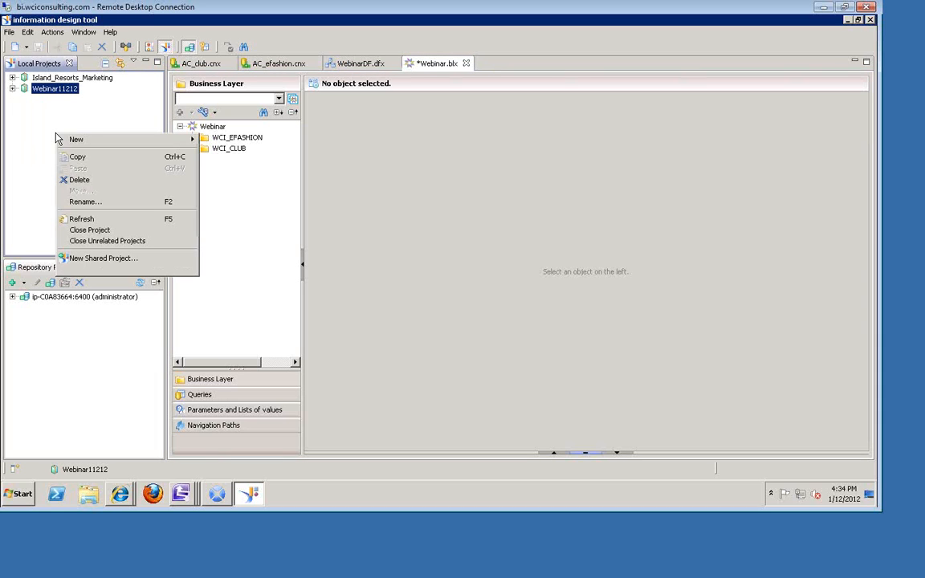
mouse_move(82, 142)
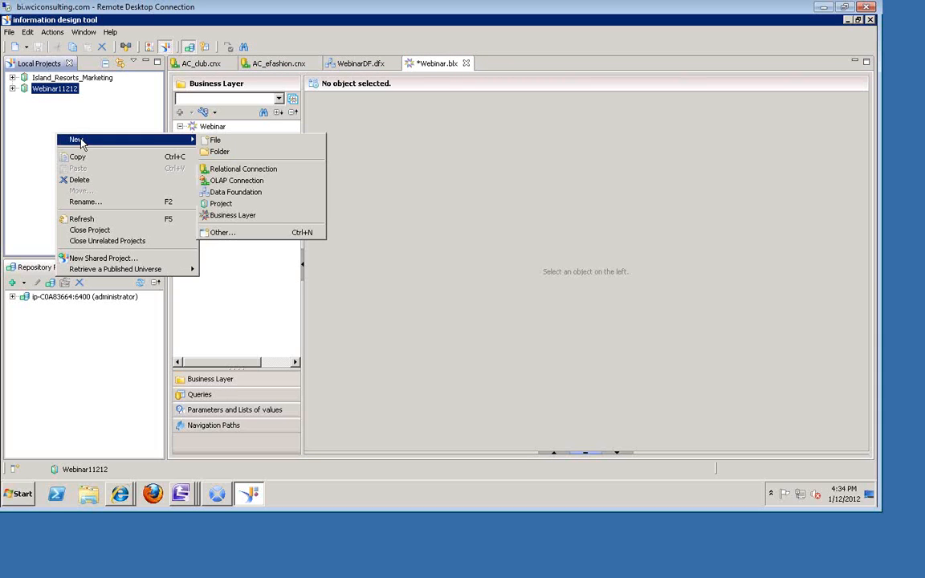
left_click(225, 152)
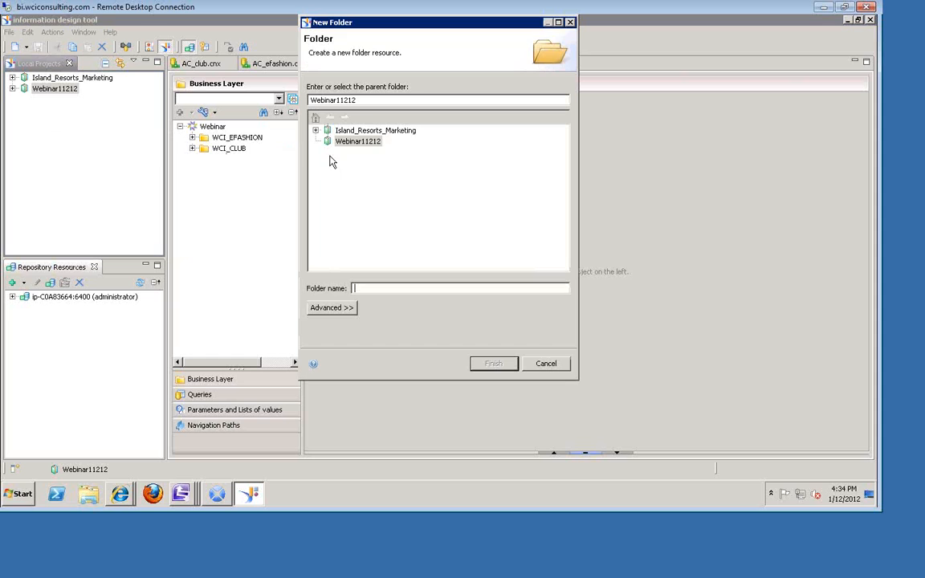
type("Webinar")
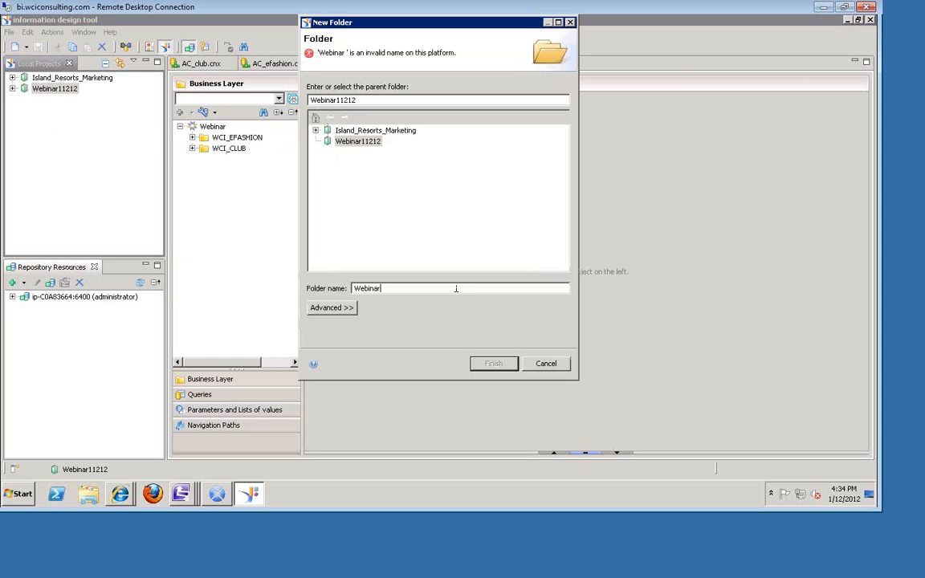
key("BackSpace")
type("New")
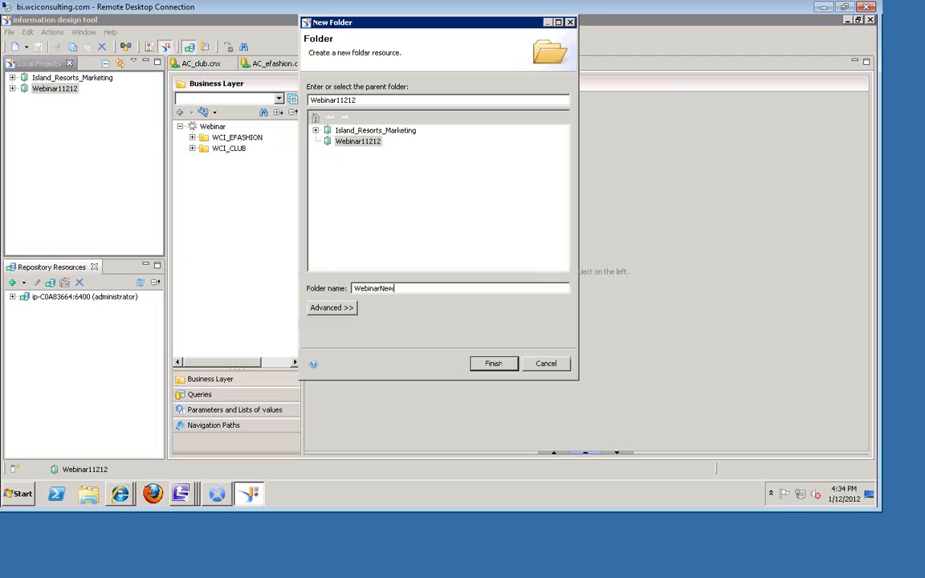
left_click(493, 364)
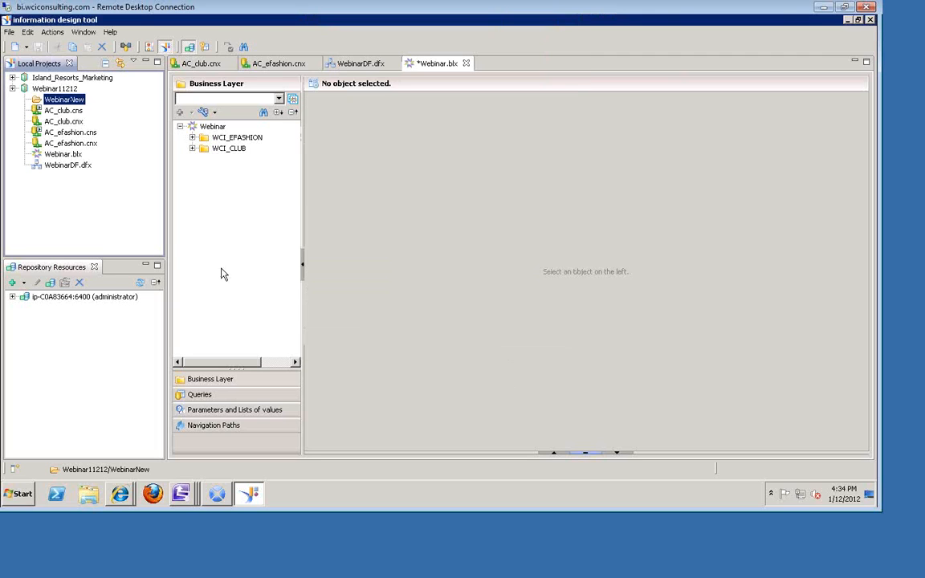
- Start a new relational connection in the WebinarNew folder and name it Connection1
right_click(58, 101)
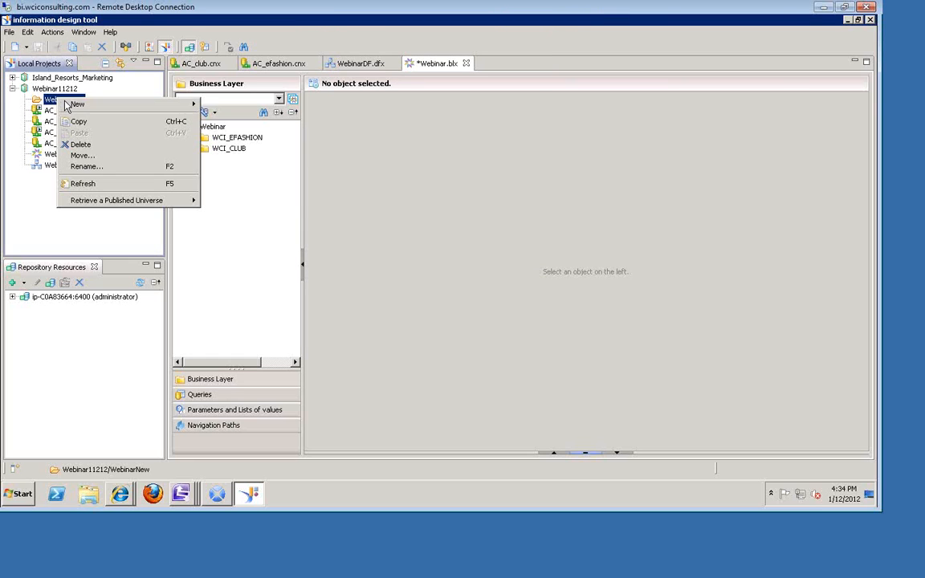
mouse_move(68, 106)
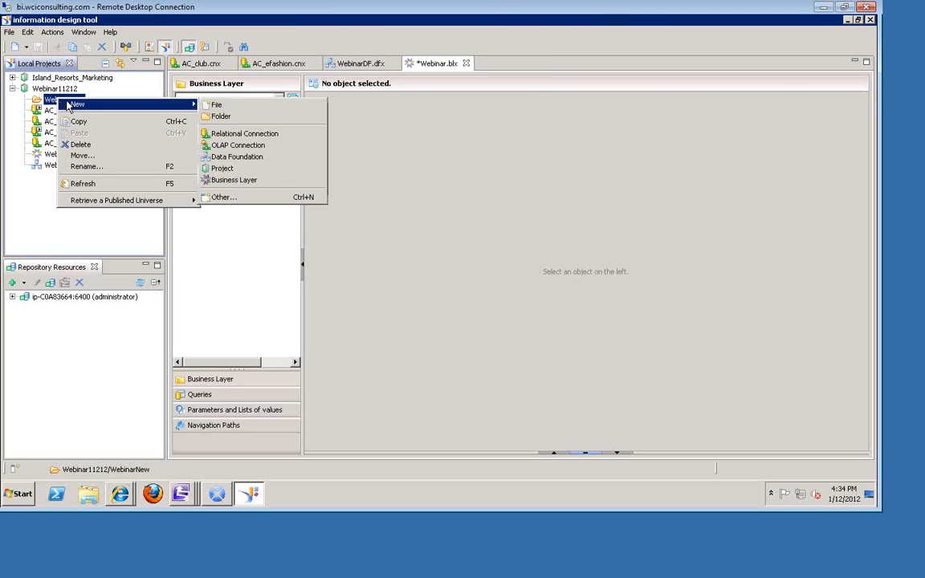
left_click(250, 135)
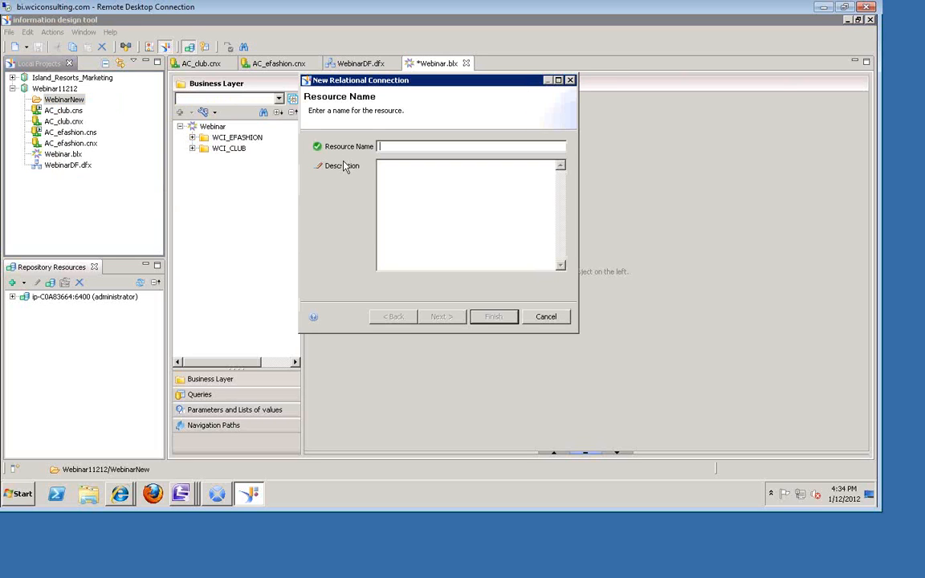
type("Connection1")
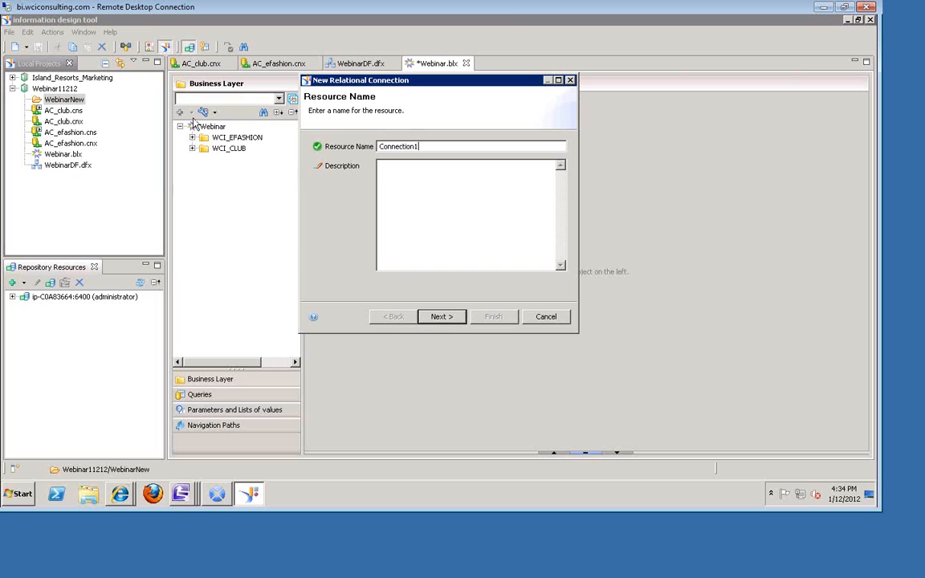
left_click(450, 319)
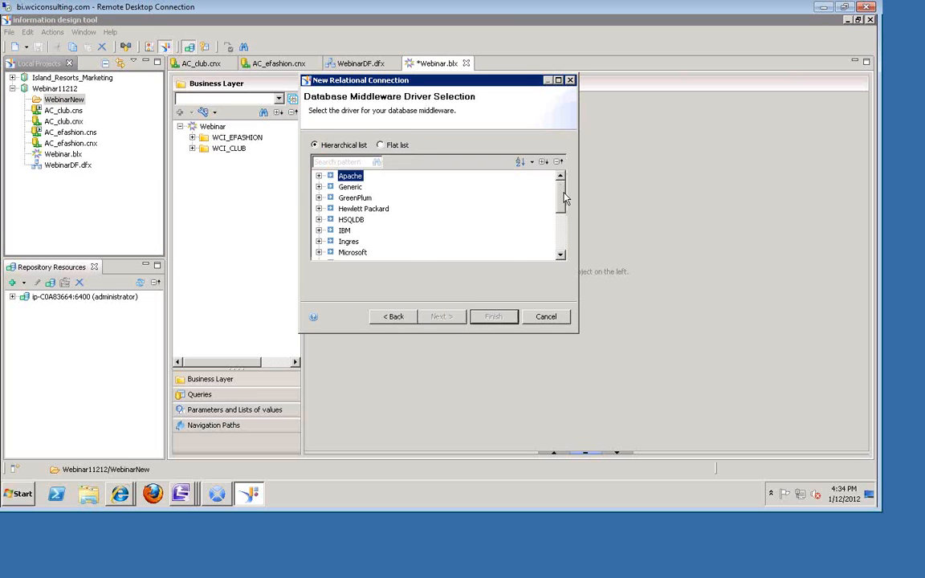
- Choose the Microsoft MS Access 2007 ODBC Drivers as the middleware driver for Connection1
mouse_move(565, 198)
left_mouse_down()
mouse_move(561, 240)
mouse_move(560, 194)
left_mouse_up()
scroll(505, 233, "down", 2)
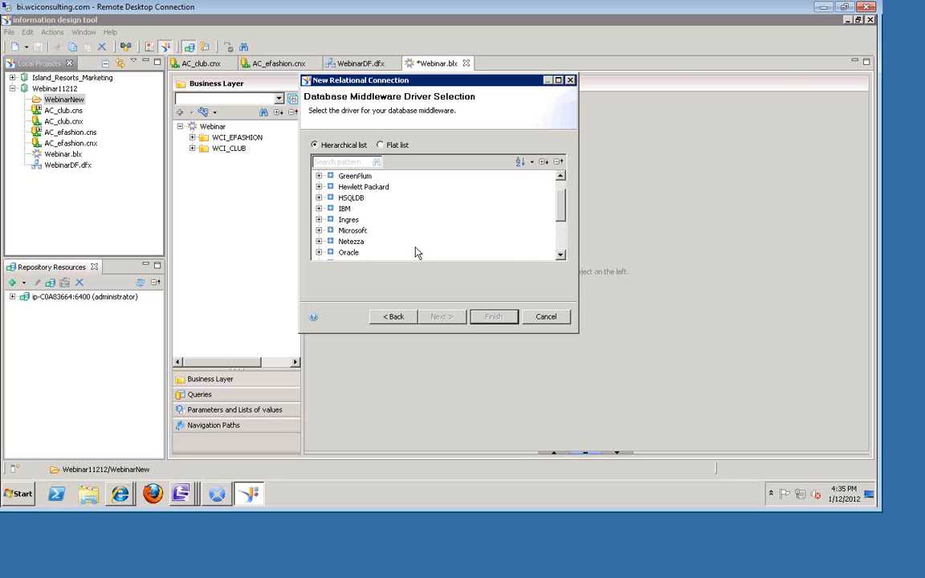
left_click(319, 231)
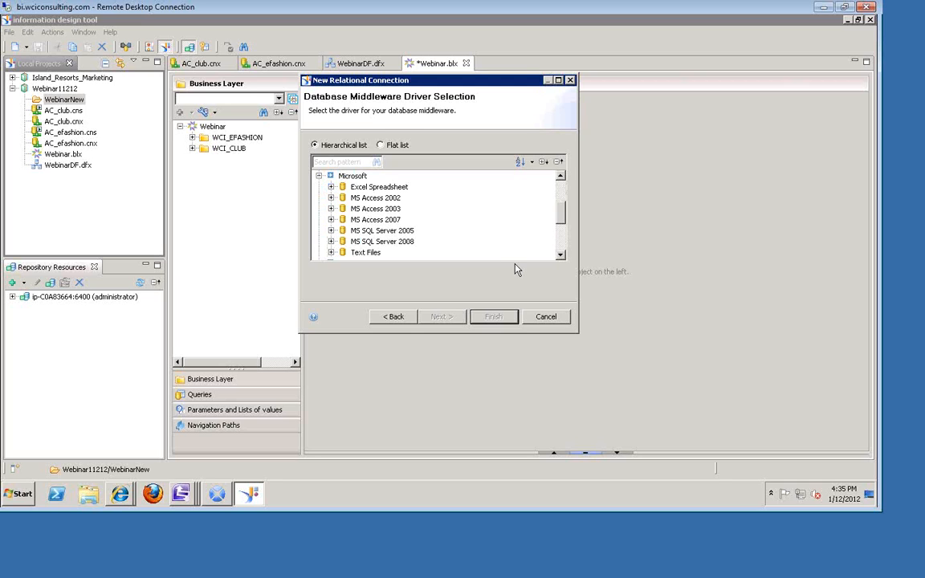
left_click(331, 220)
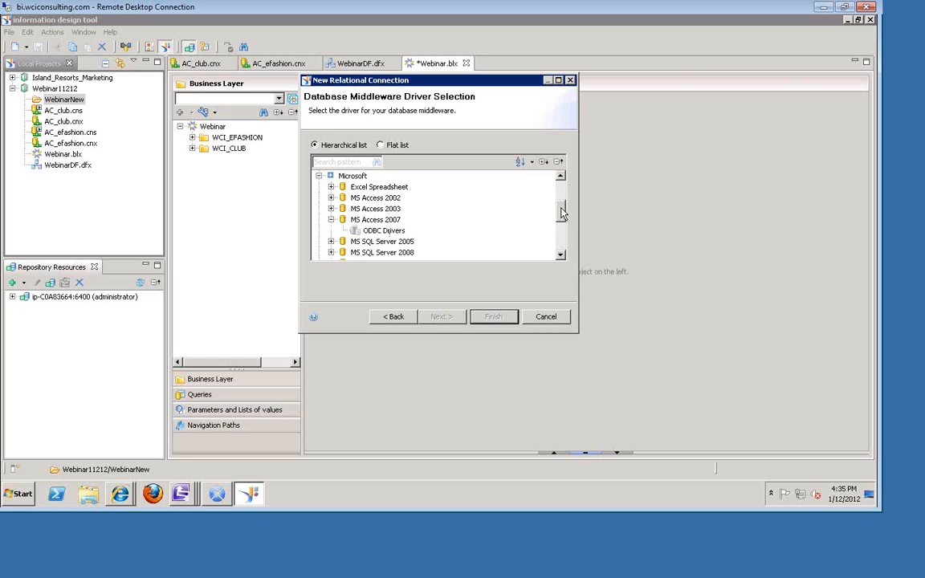
mouse_move(561, 215)
left_mouse_down()
mouse_move(562, 239)
mouse_move(562, 210)
left_mouse_up()
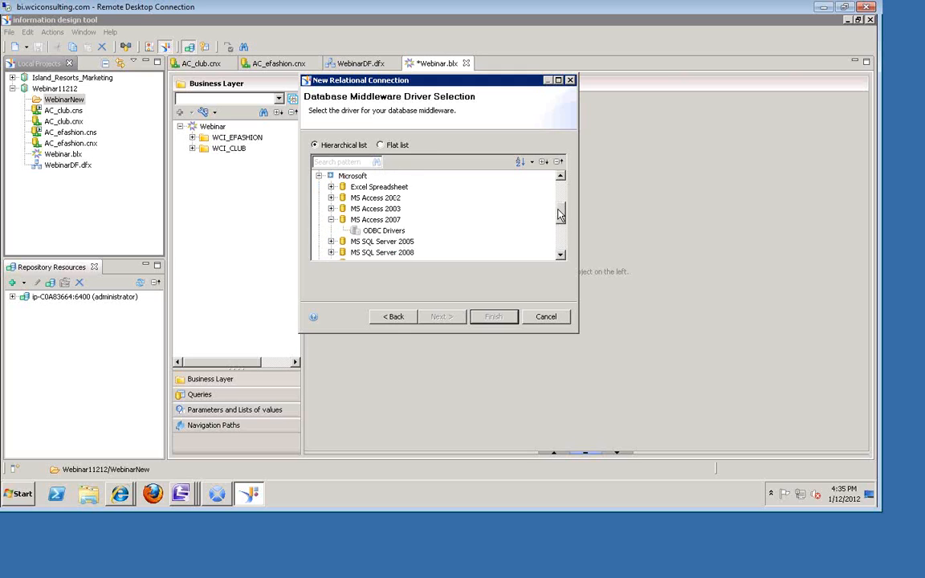
left_click(384, 231)
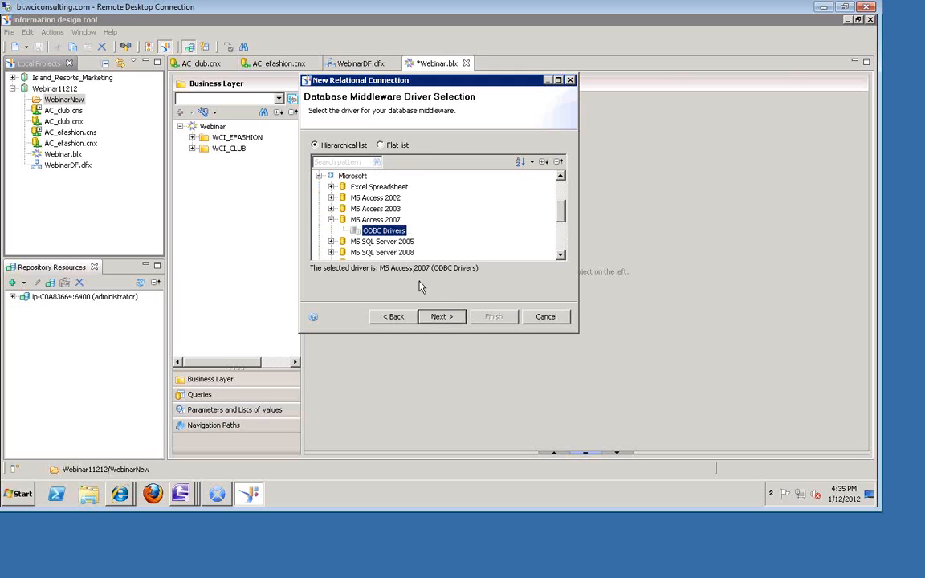
left_click(443, 316)
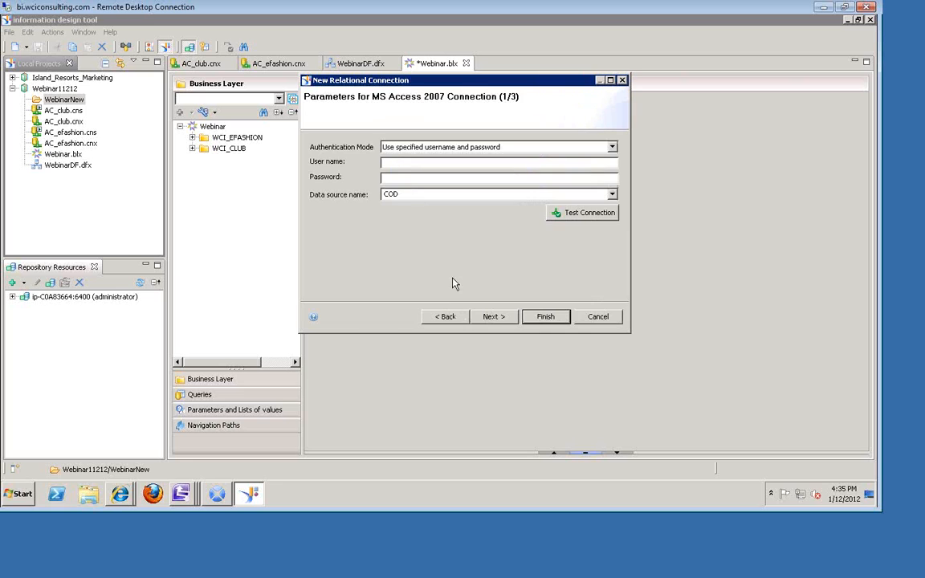
- Enter the user name administrator and the account password for Connection1, and select efashion as the data source
left_click(409, 163)
type("administrator")
type("•••••••••••")
left_click(612, 195)
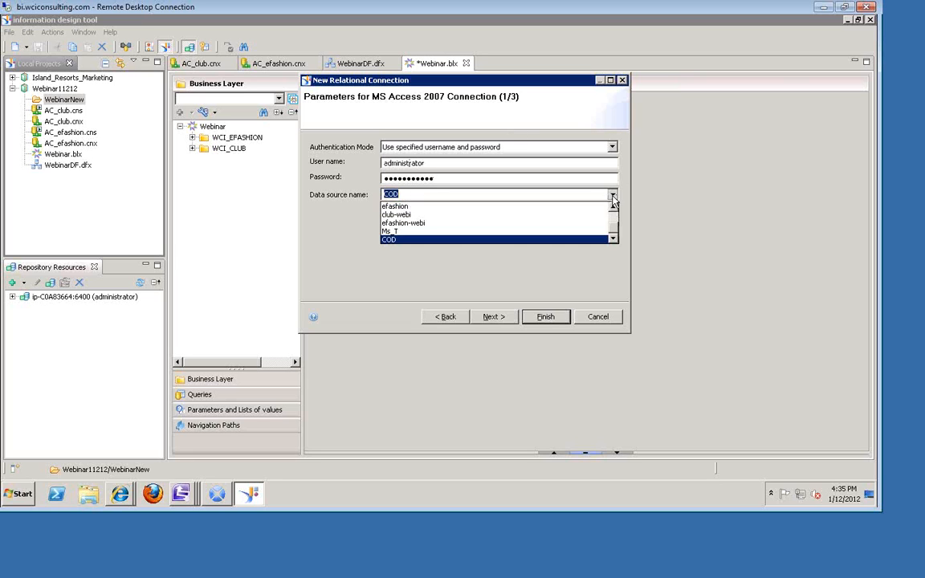
left_click(568, 207)
- Test the connection to the efashion data source and finish creating Connection1
left_click(573, 213)
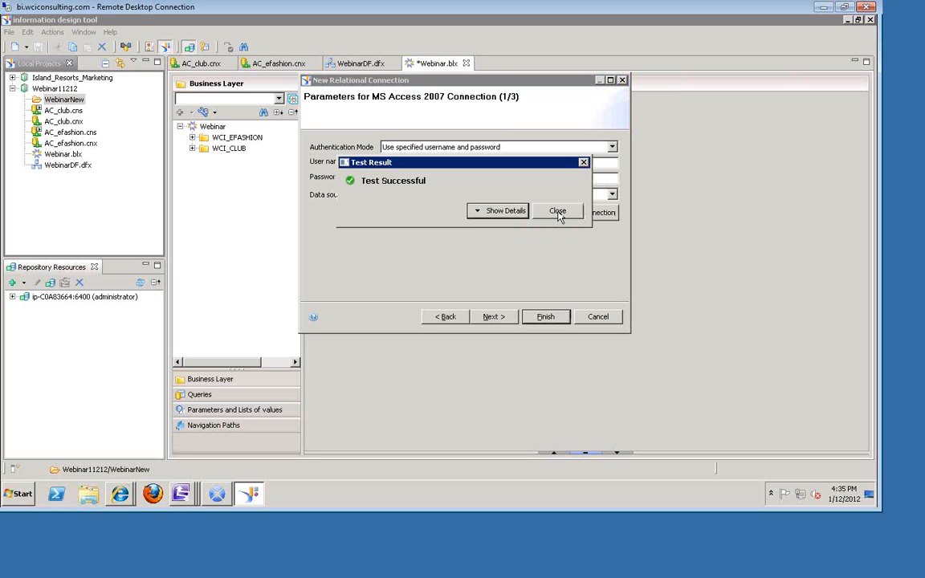
left_click(558, 212)
left_click(545, 317)
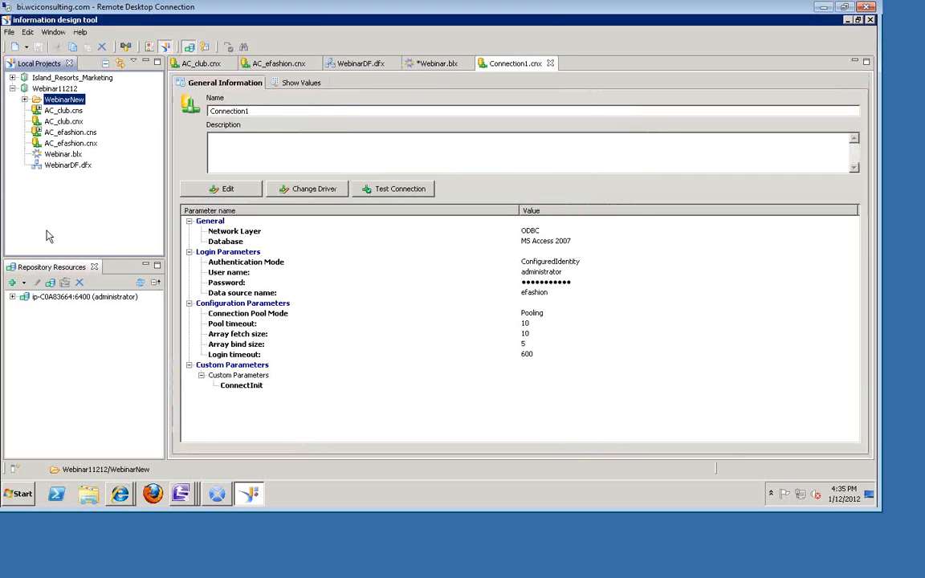
- Start a second relational connection in the WebinarNew folder and name it Connection2
left_click(25, 99)
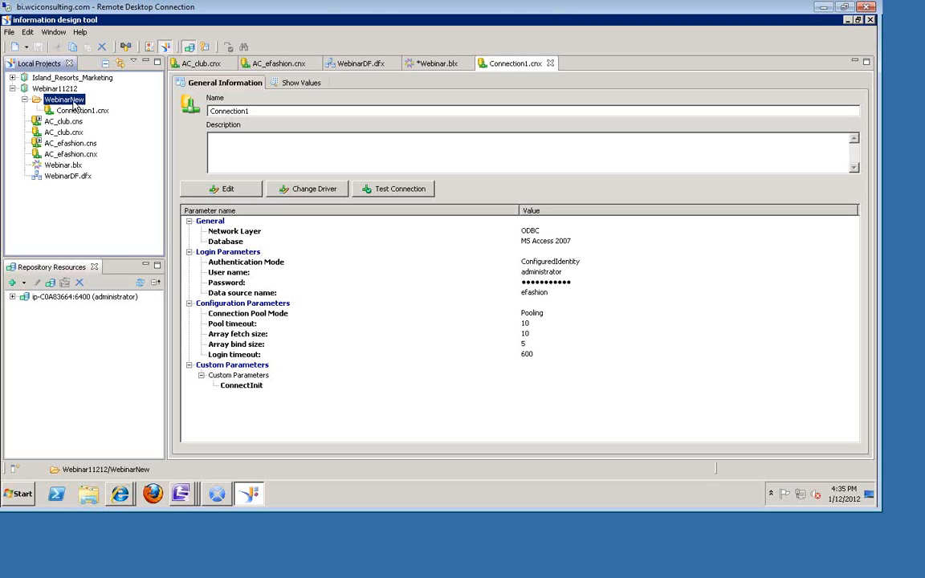
right_click(75, 103)
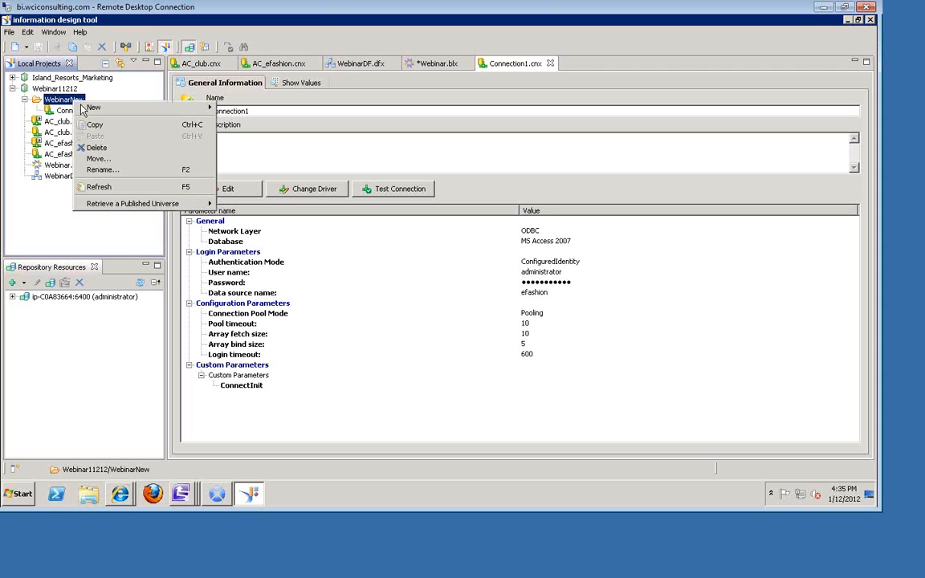
mouse_move(77, 106)
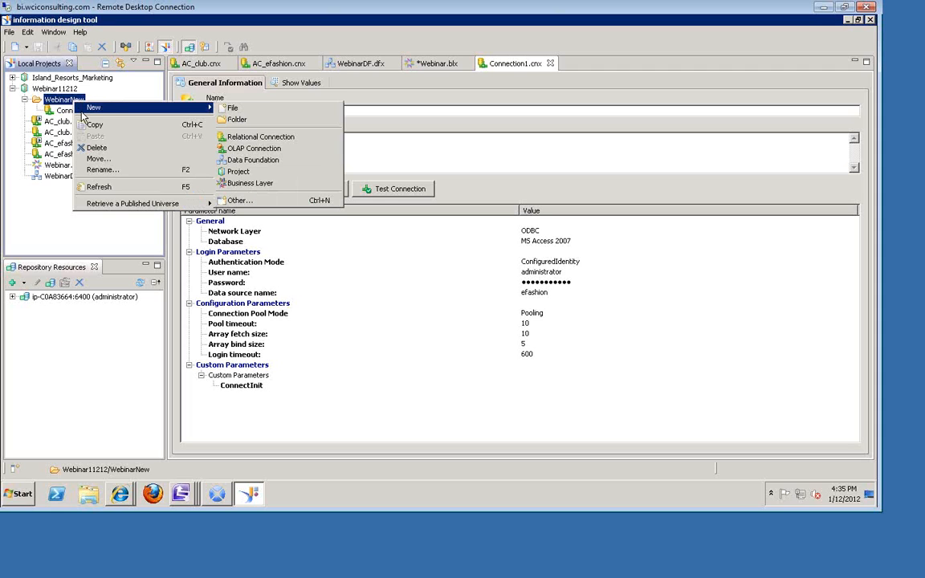
left_click(275, 142)
type("Connection2")
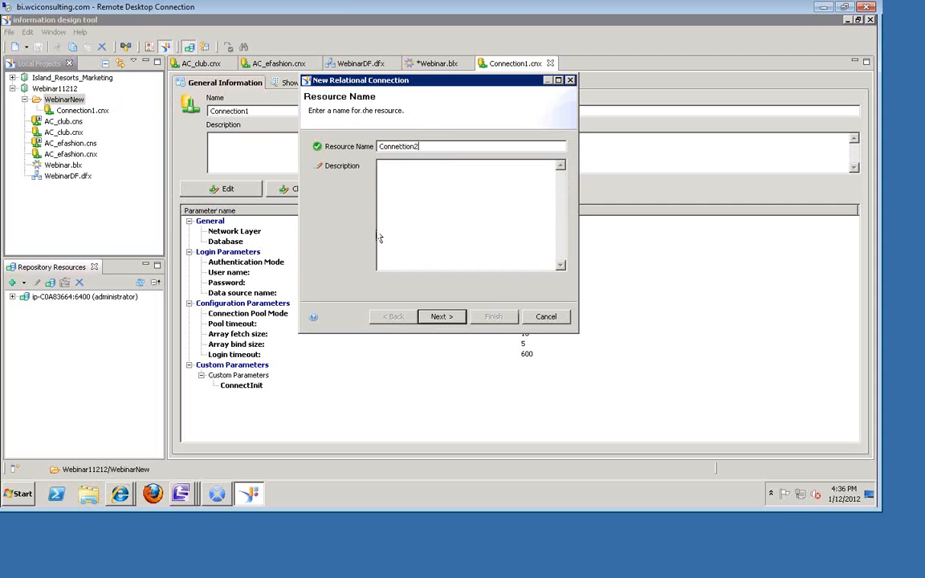
left_click(441, 317)
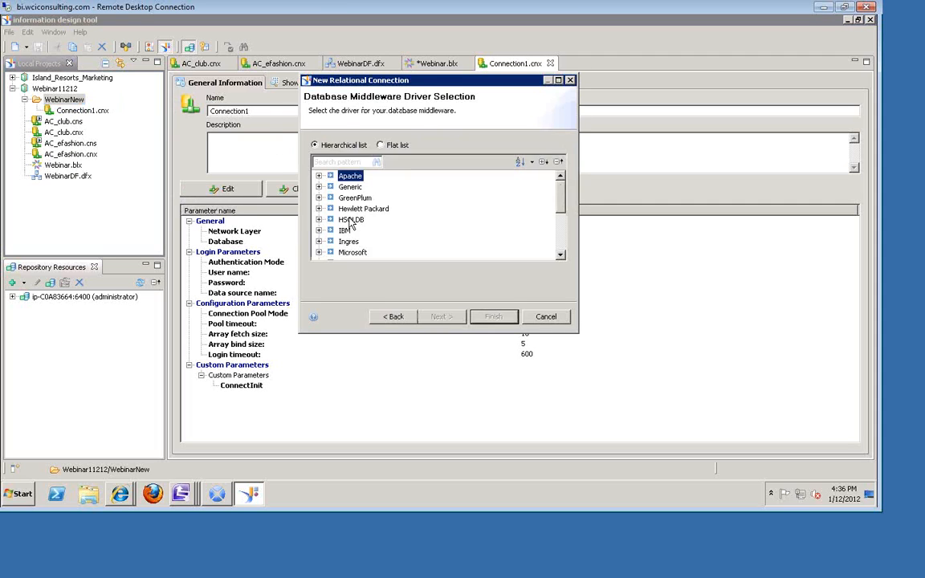
- Choose the Microsoft MS Access 2007 ODBC Drivers as the middleware driver for Connection2
left_click(319, 252)
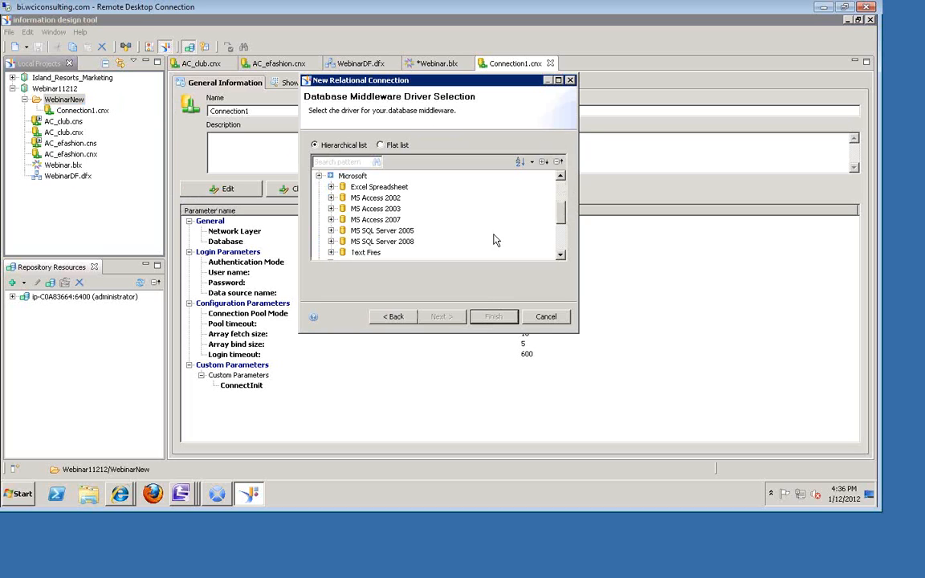
left_click(331, 220)
left_click(383, 232)
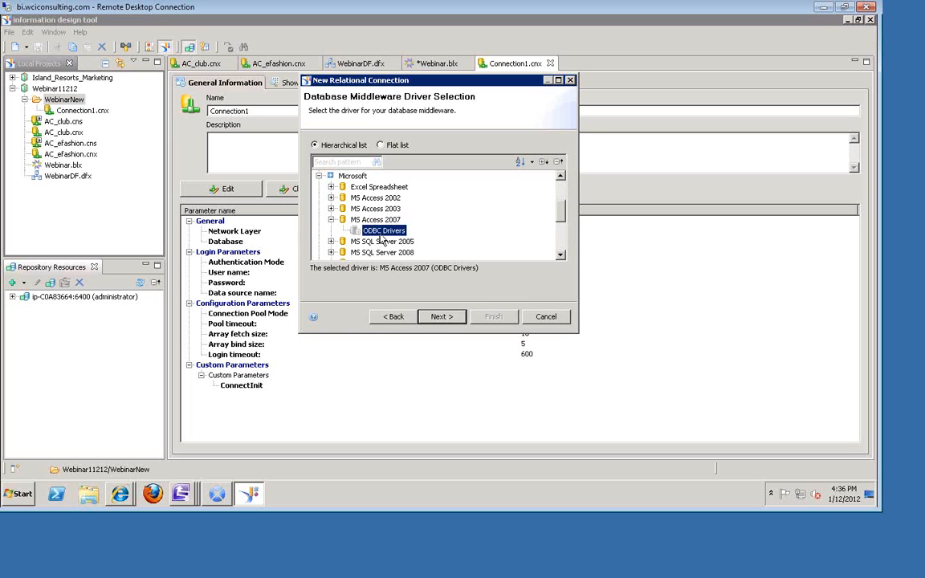
left_click(442, 317)
- Enter the user name administrator and the account password for Connection2, select club as the data source, and finish creating the connection
type("administra")
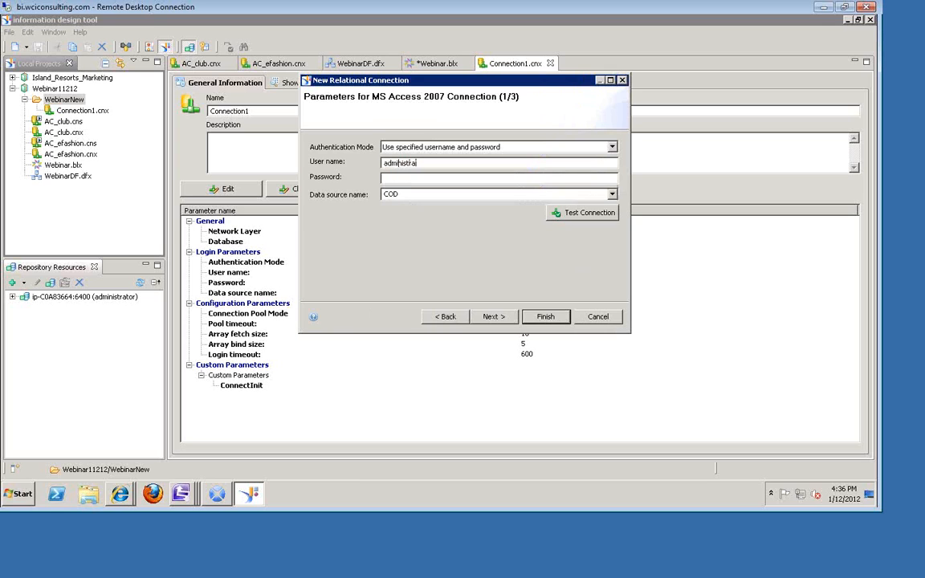
type("************")
left_click(556, 195)
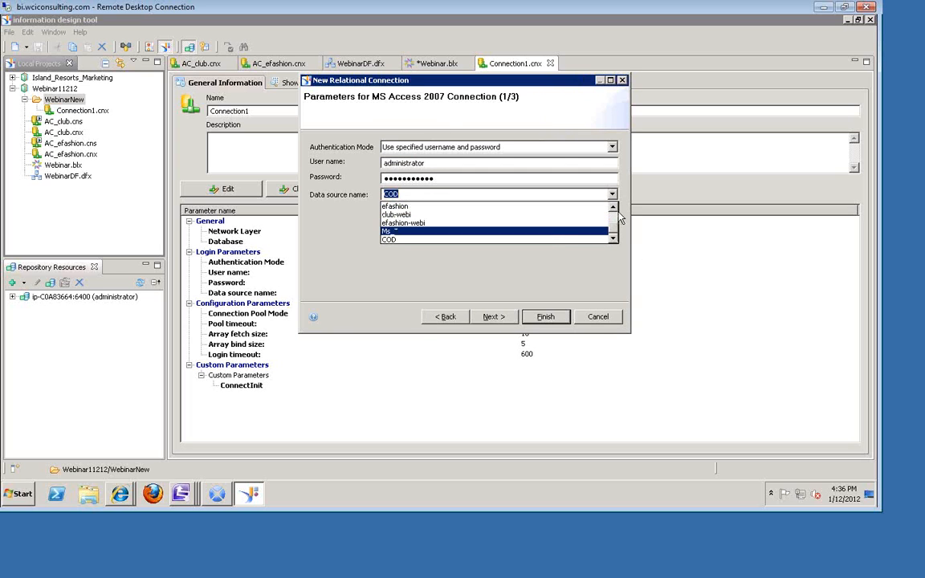
left_click(614, 209)
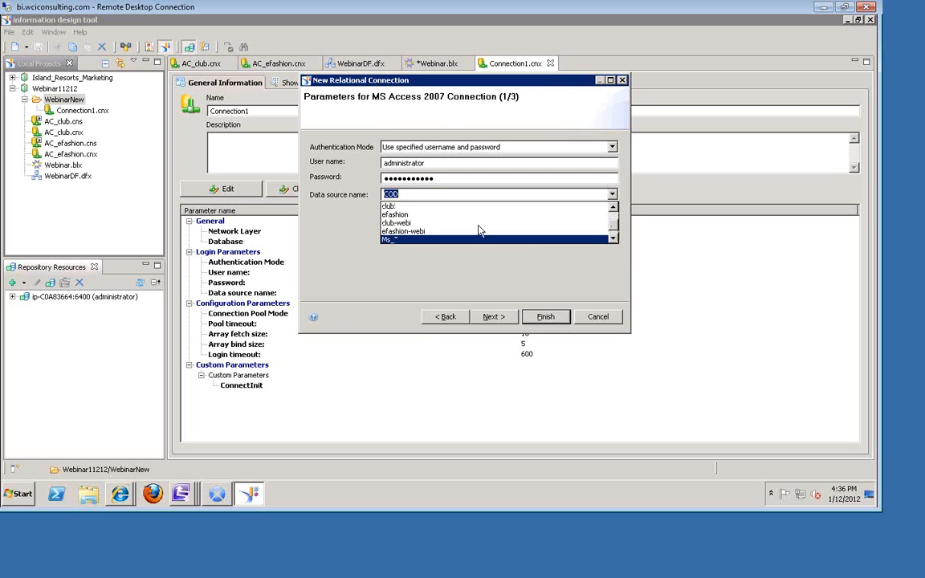
left_click(411, 207)
left_click(543, 316)
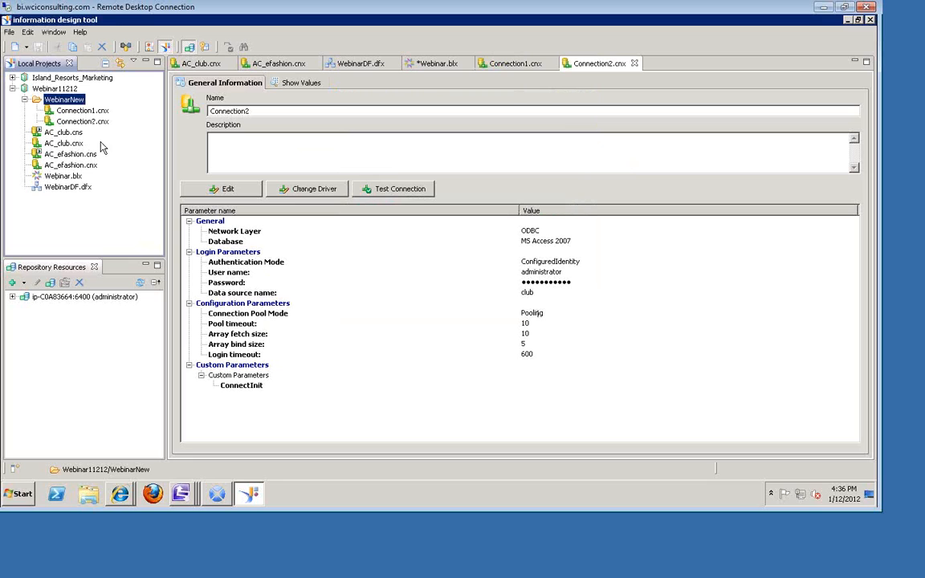
- Publish Connection1.cnx to the repository's Connections folder using the existing session and create its shortcut in the WebinarNew folder
right_click(72, 111)
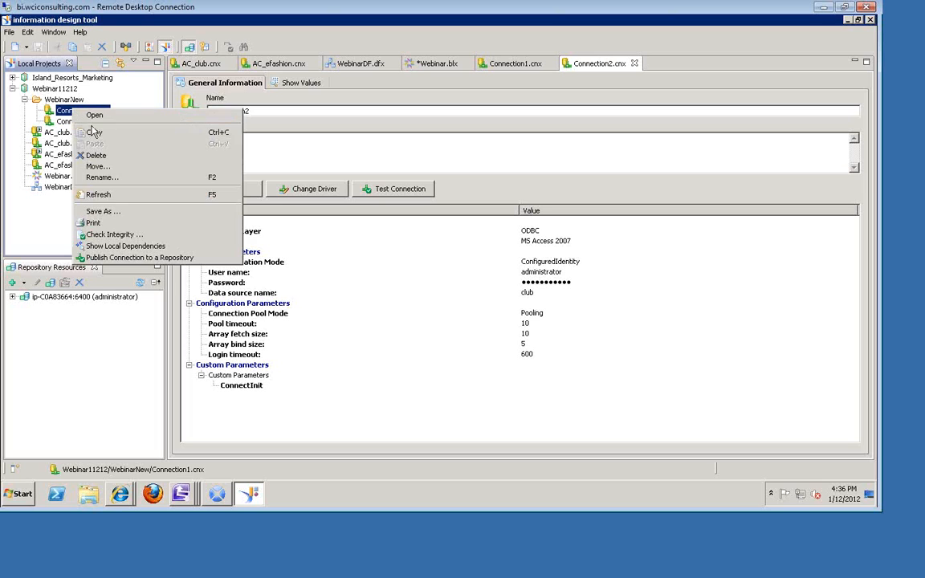
left_click(134, 257)
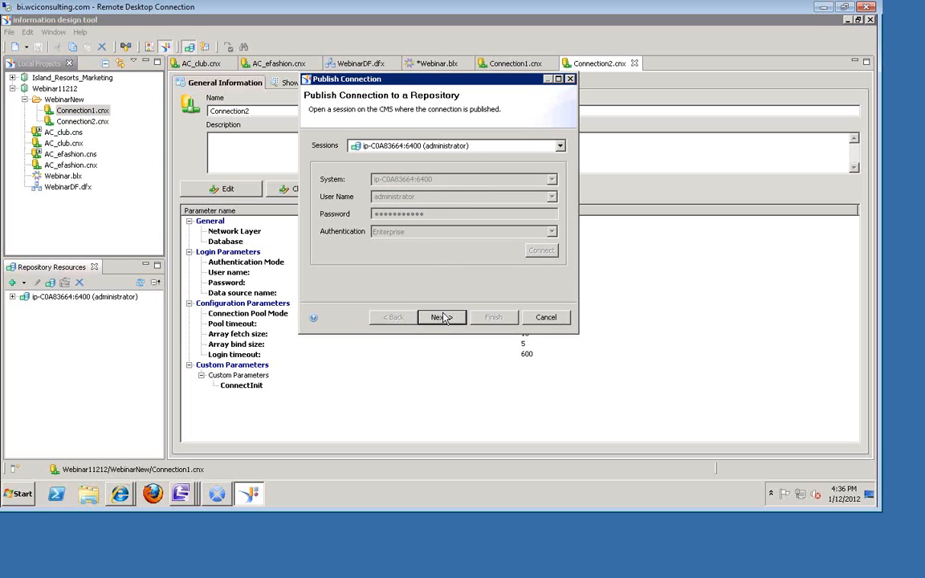
left_click(442, 317)
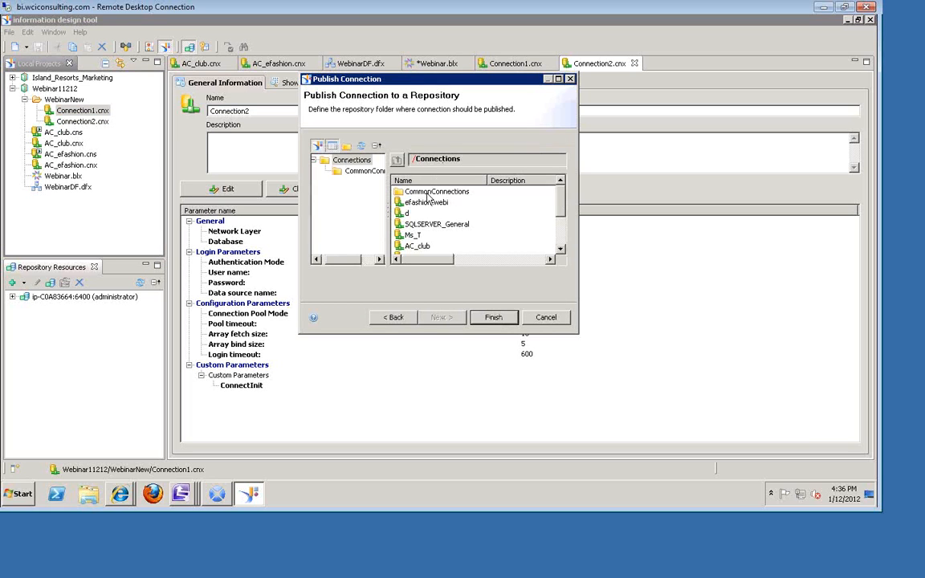
left_click(489, 319)
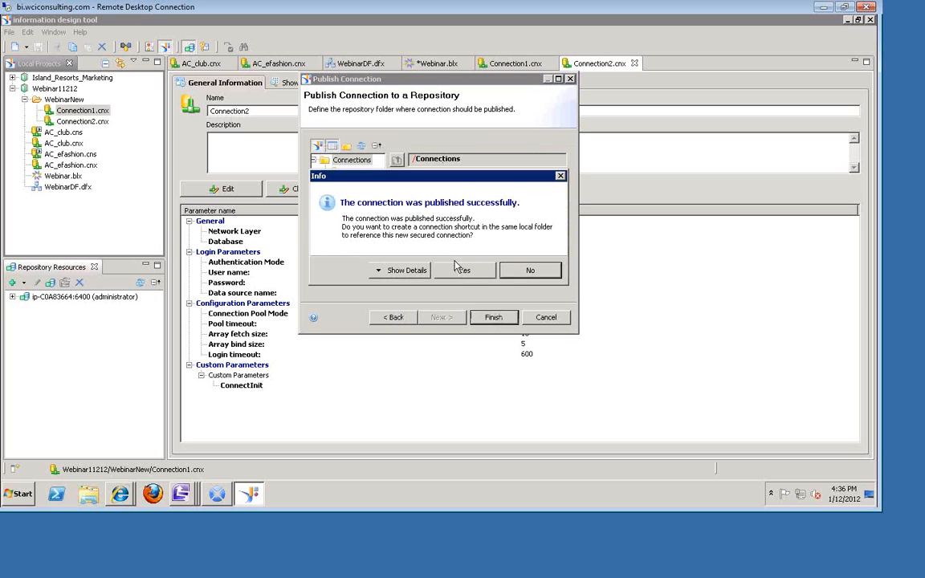
left_click(464, 271)
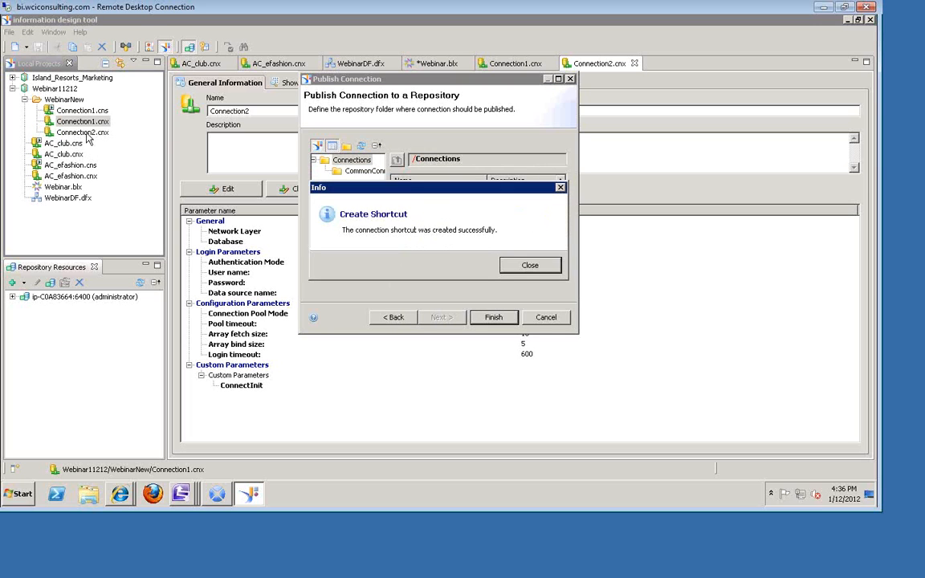
left_click(526, 266)
- Publish Connection2.cnx to the repository's Connections folder and create its shortcut in the same local folder
left_click(84, 132)
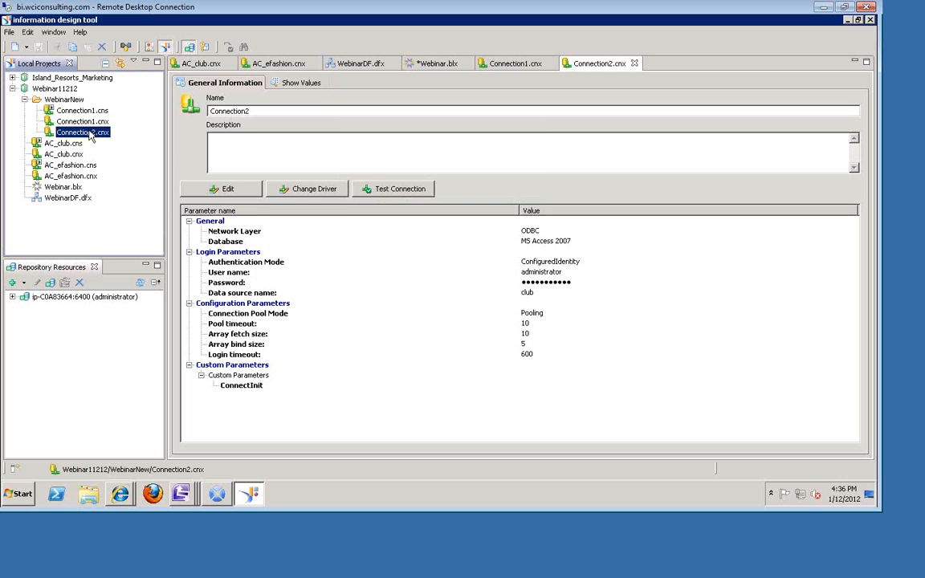
right_click(90, 134)
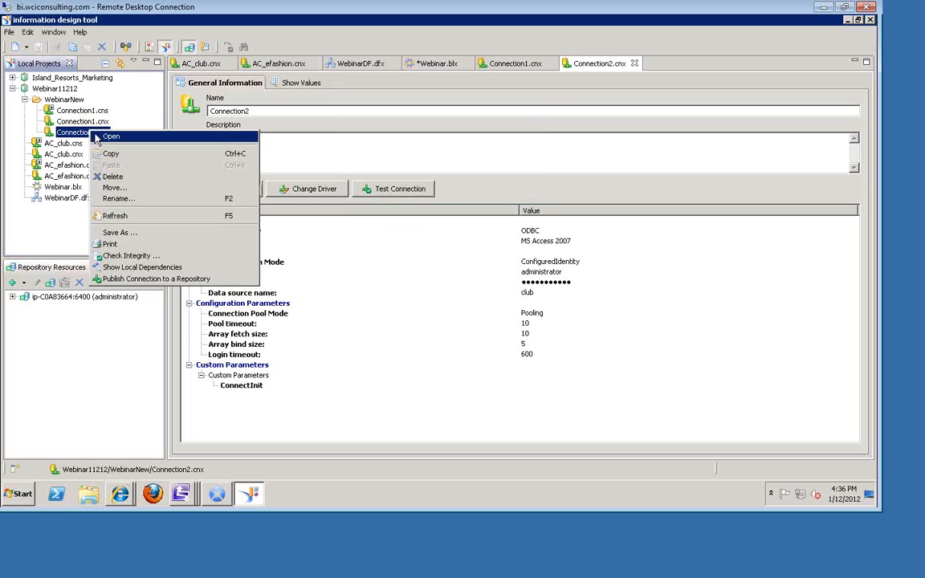
left_click(137, 278)
left_click(440, 317)
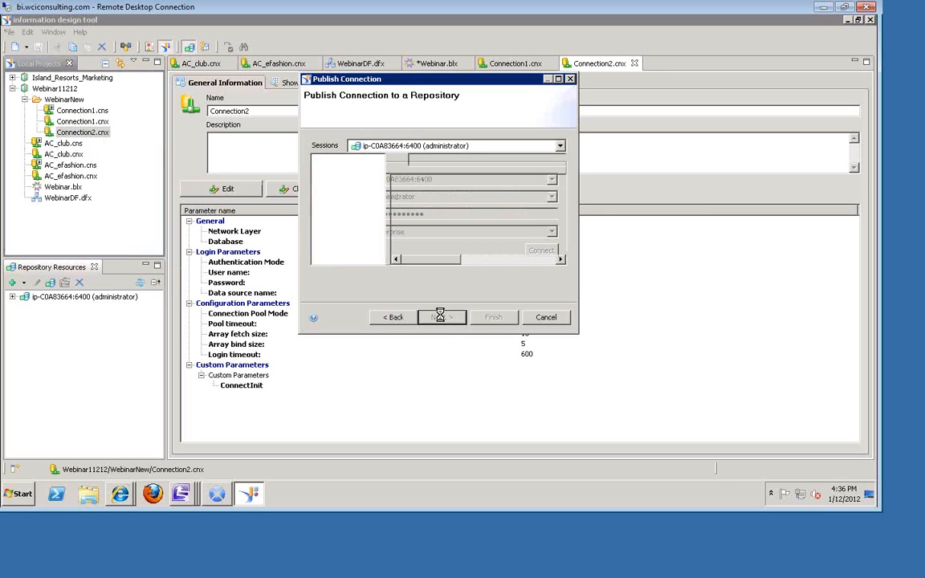
left_click(492, 318)
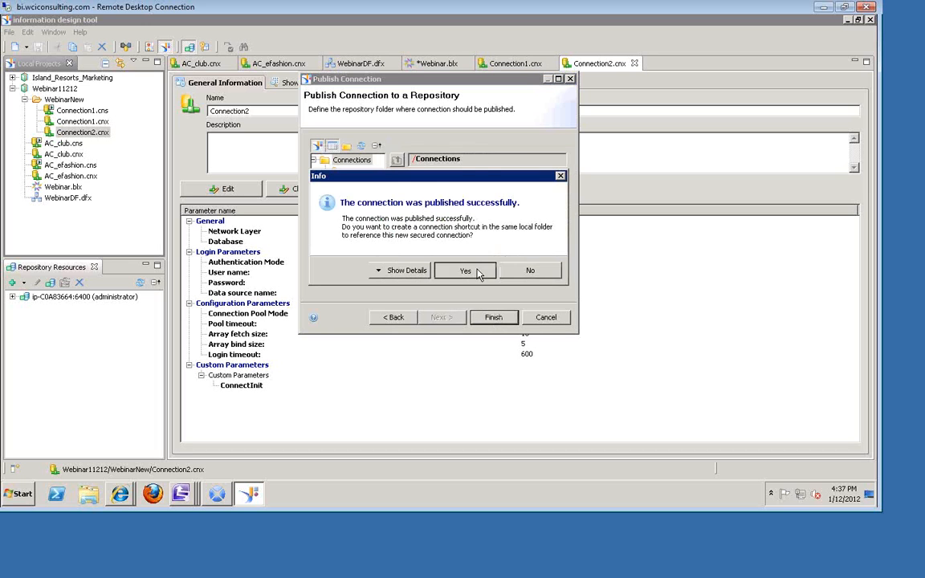
left_click(478, 272)
left_click(530, 266)
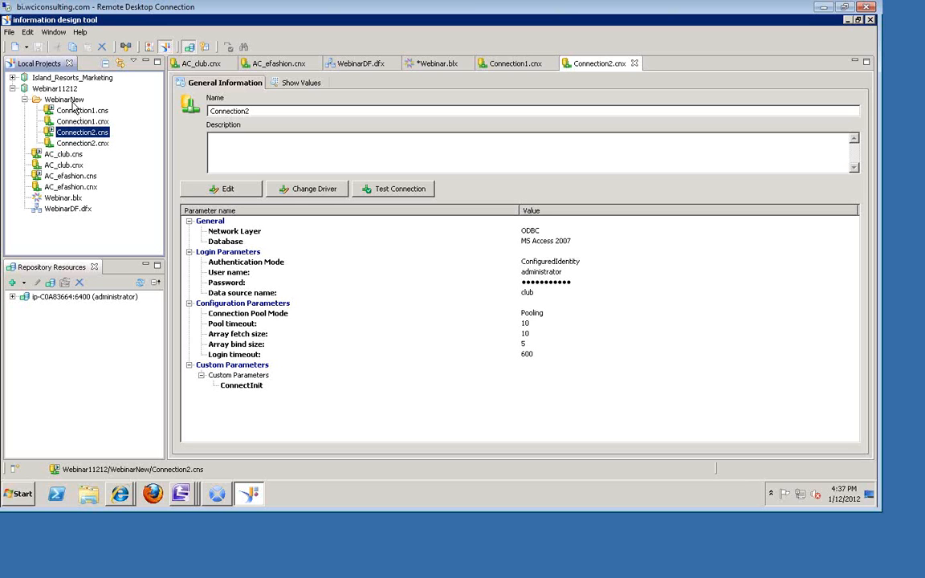
- Start a new data foundation in the WebinarNew folder and name it WebinarNew
right_click(74, 101)
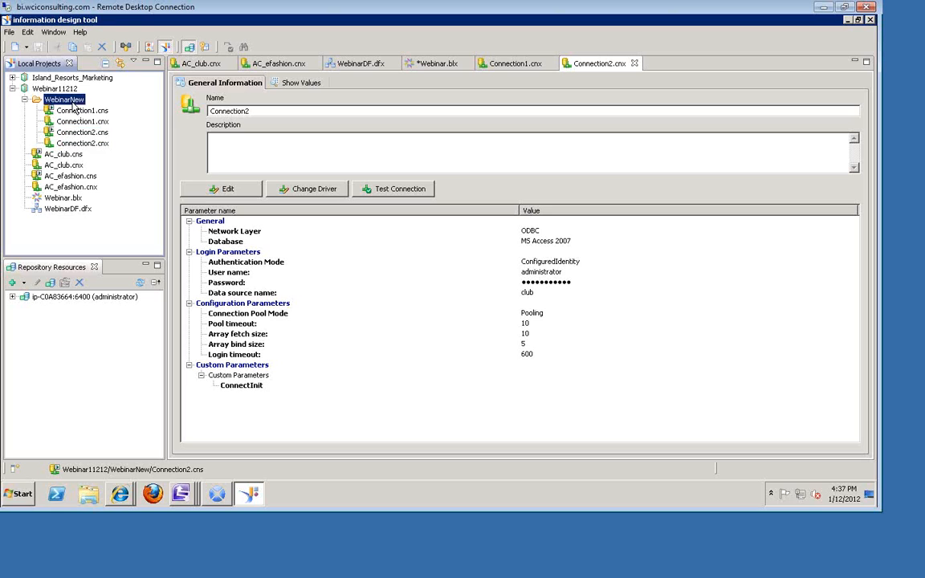
mouse_move(85, 109)
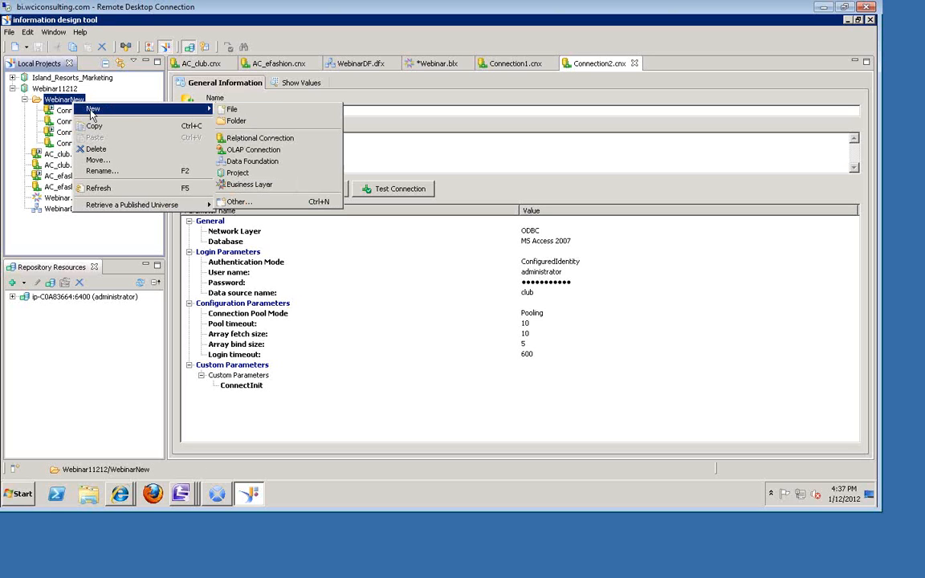
left_click(255, 163)
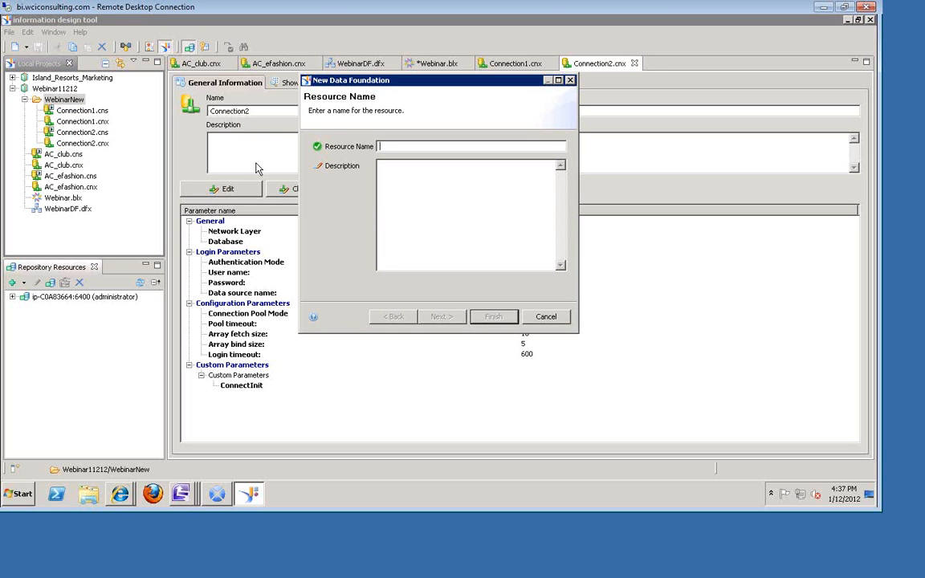
type("WebinarNew")
left_click(441, 317)
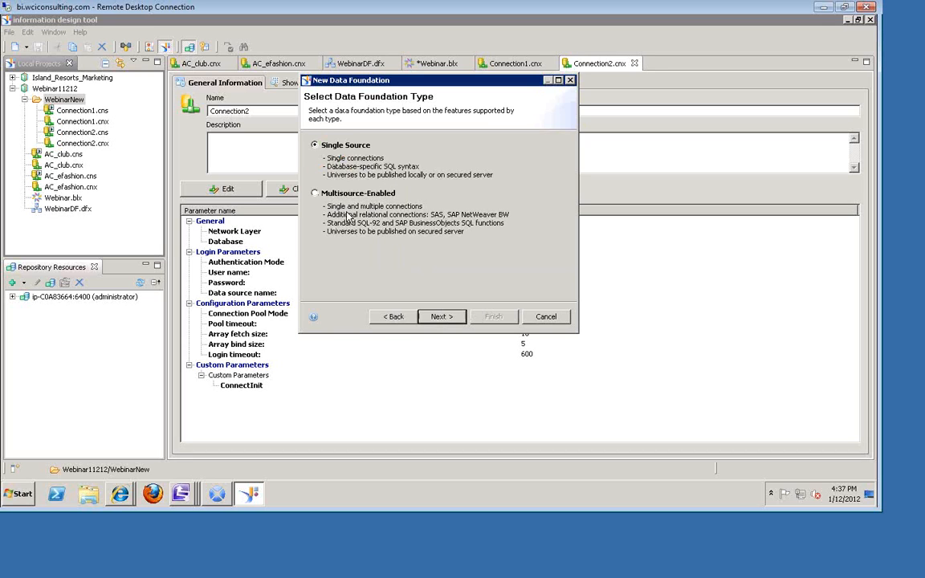
- Make the data foundation Multisource-Enabled using the existing CMS session, and include Connection1.cns and Connection2.cns
left_click(316, 195)
left_click(456, 319)
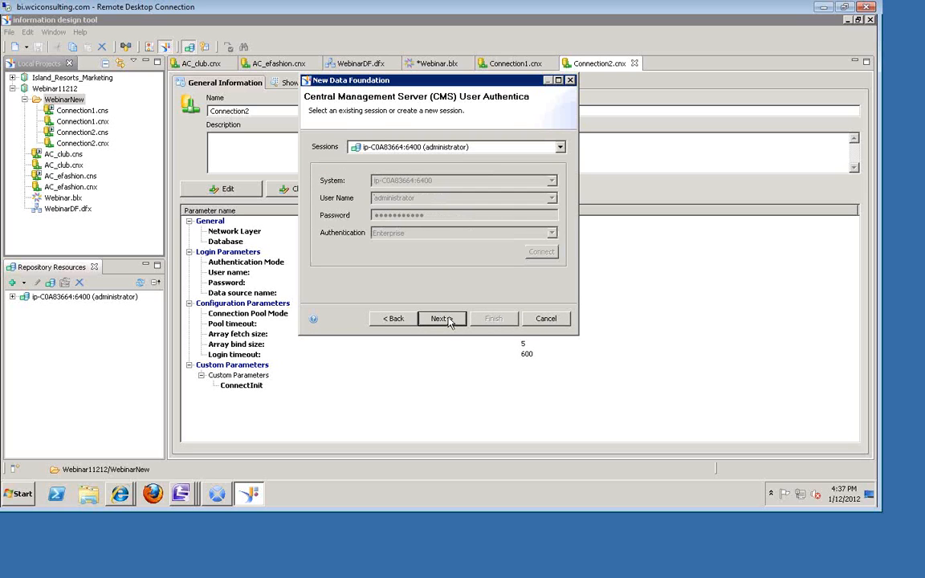
left_click(448, 319)
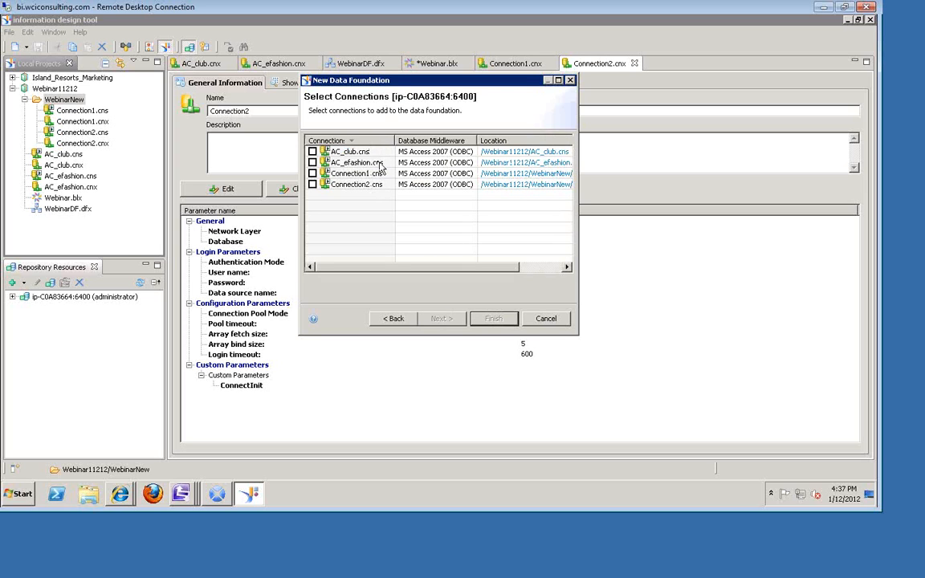
left_click(312, 174)
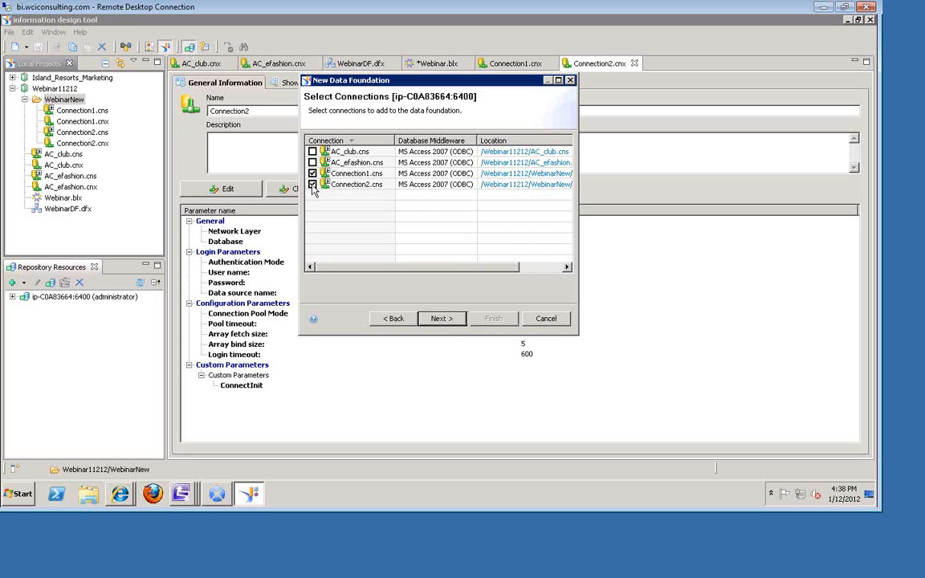
left_click(444, 320)
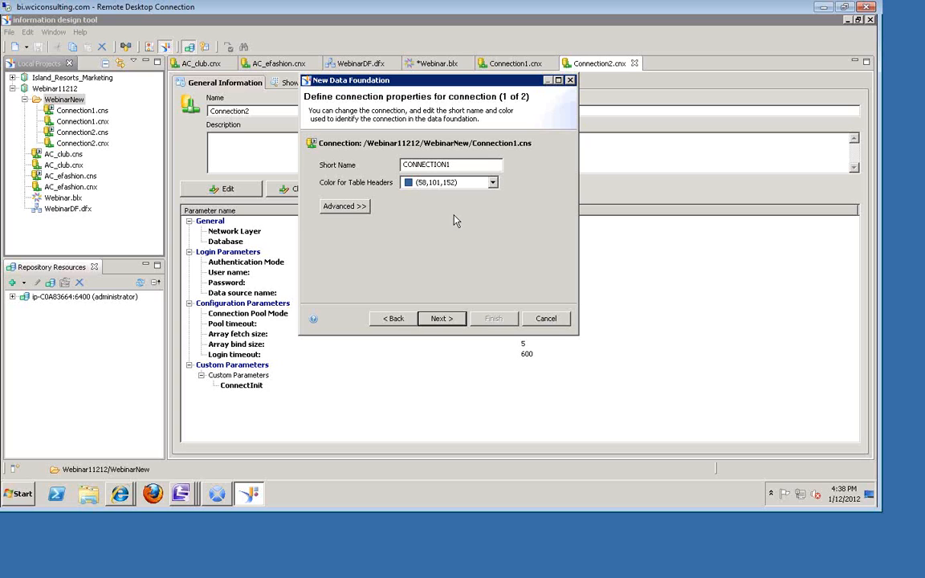
- Set the table header colors to blue (58,101,152) for CONNECTION1 and orange (239,162,82) for CONNECTION2, and finish the data foundation
left_click(494, 184)
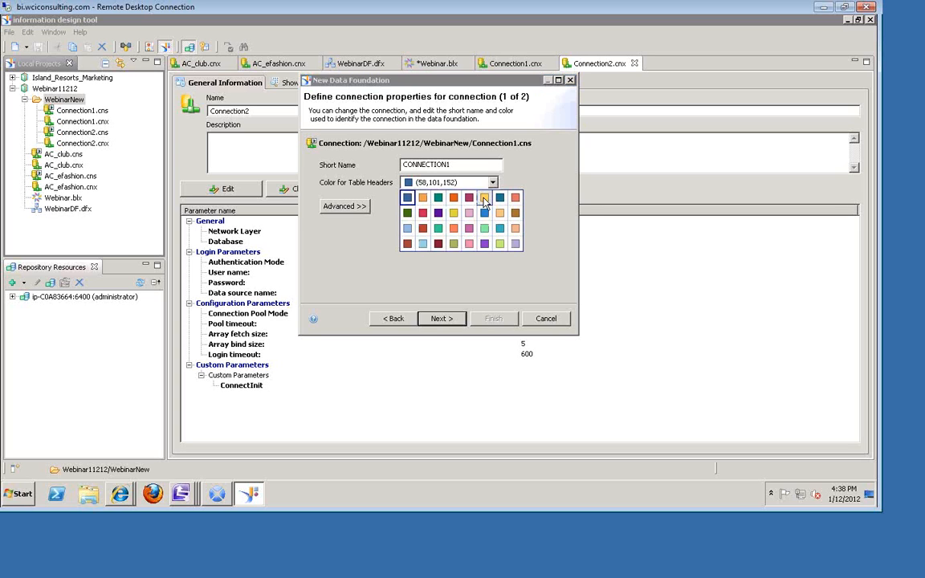
left_click(407, 199)
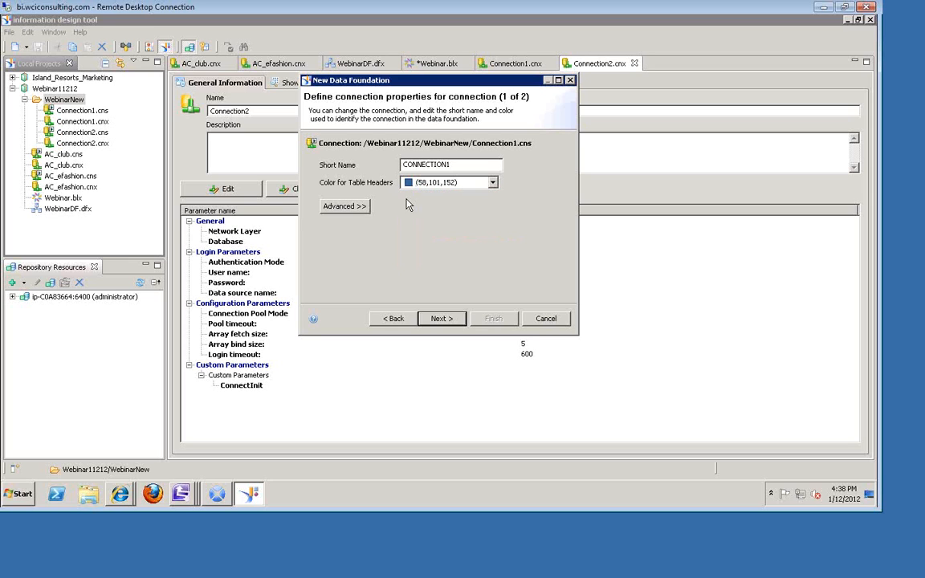
left_click(442, 319)
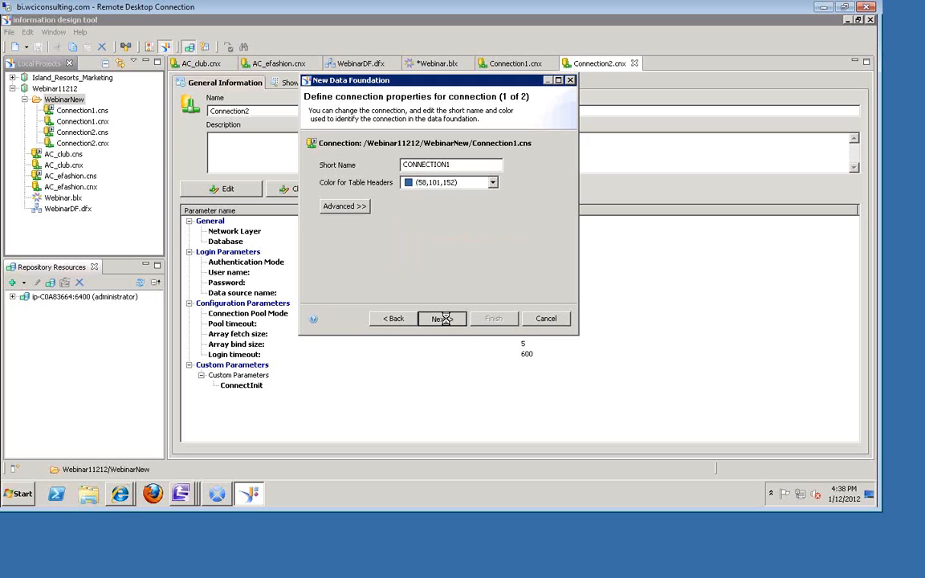
left_click(493, 184)
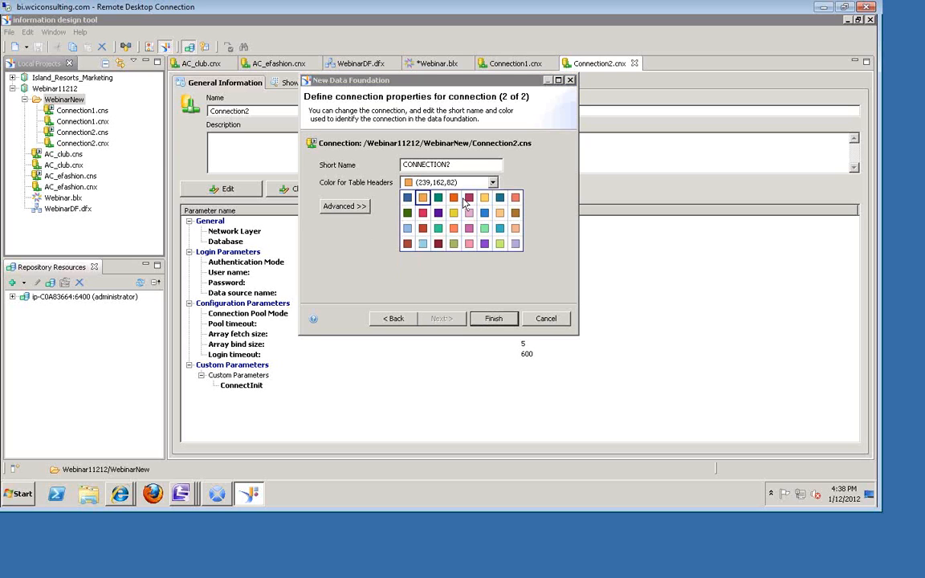
left_click(423, 202)
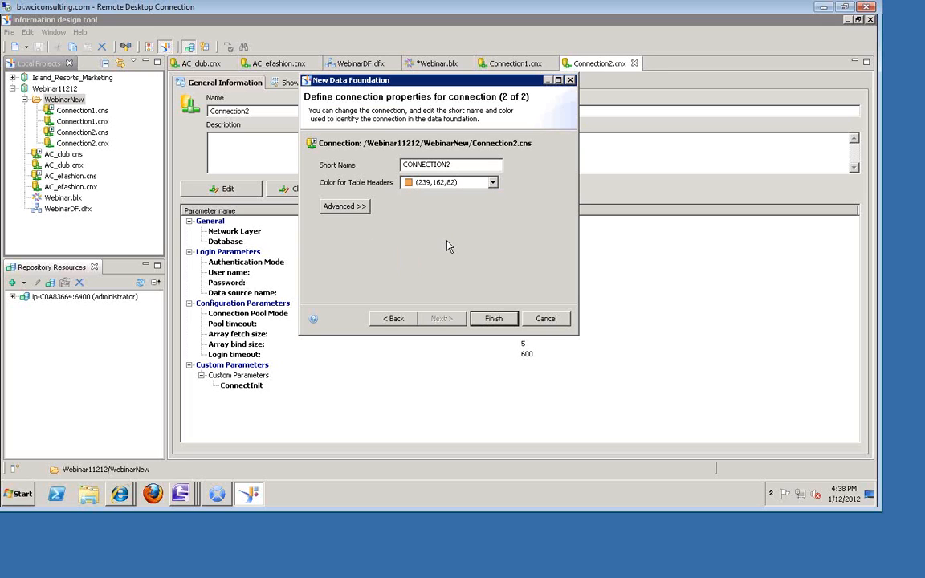
left_click(494, 321)
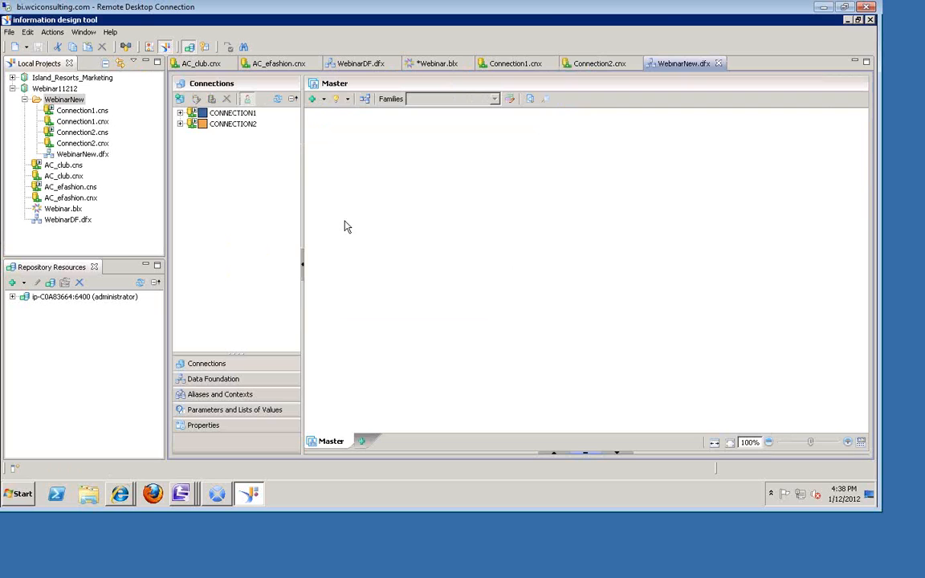
- Add the Shop_facts, Outlet_Lookup and Article_lookup tables from CONNECTION1 to the data foundation's Master view
left_click(180, 113)
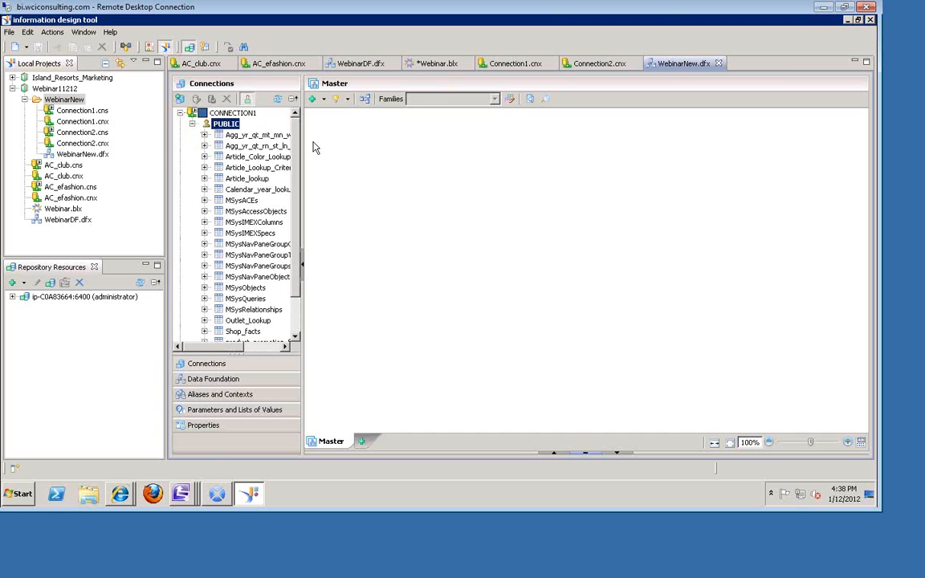
left_click_drag(298, 148, 292, 184)
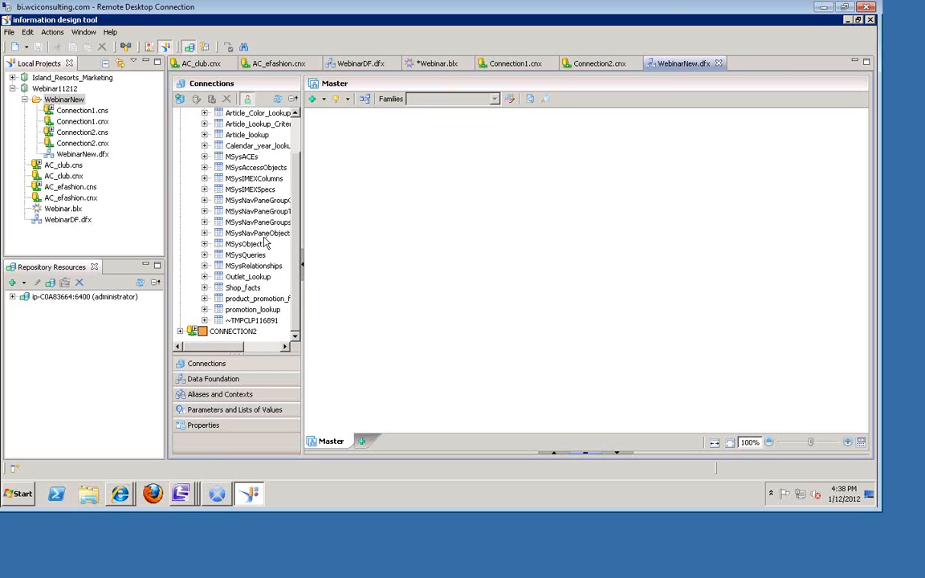
left_click_drag(235, 295, 490, 151)
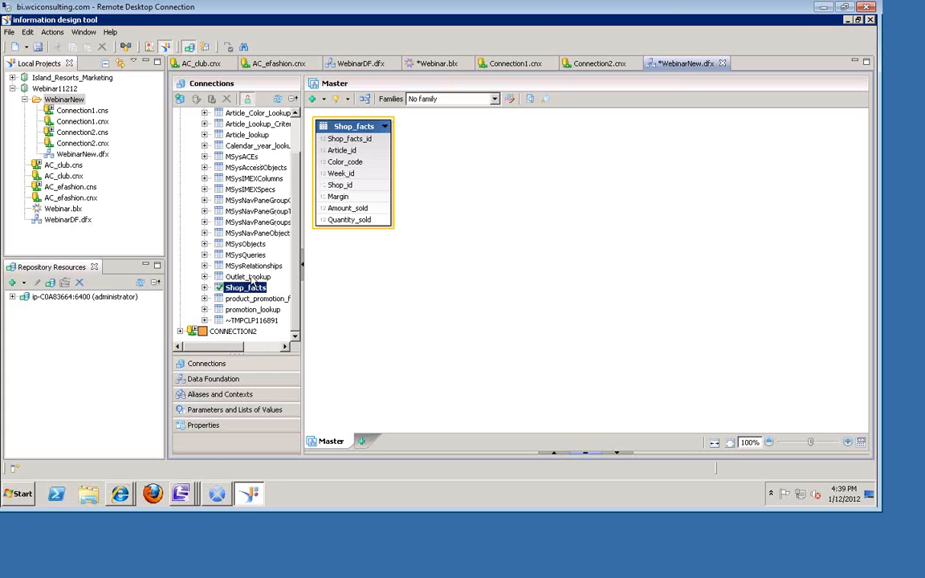
left_click_drag(251, 278, 547, 135)
left_click_drag(248, 137, 759, 135)
- Arrange the tables side by side in the Master view in the order Article_lookup, Outlet_Lookup, Shop_facts, closing up the gaps
left_click_drag(458, 131, 370, 130)
left_click_drag(601, 134, 538, 143)
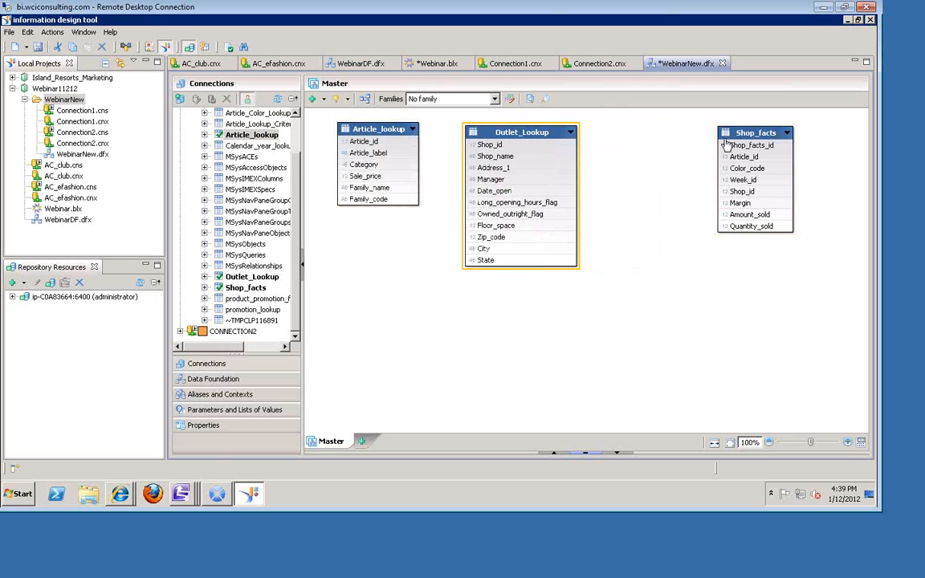
left_click_drag(735, 136, 643, 144)
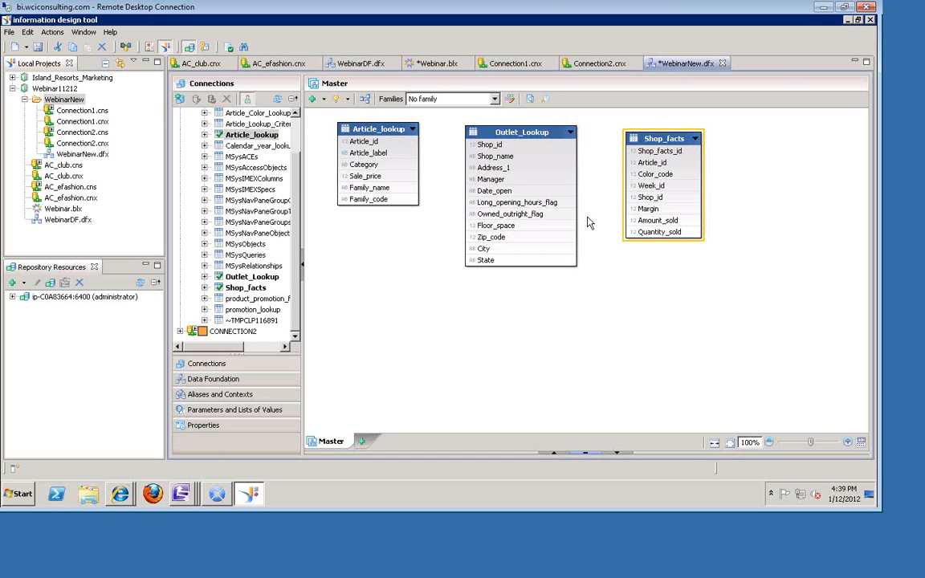
- Add the City, Resort, Customer and Country tables from CONNECTION2 to the Master view, below the CONNECTION1 tables
left_click(180, 331)
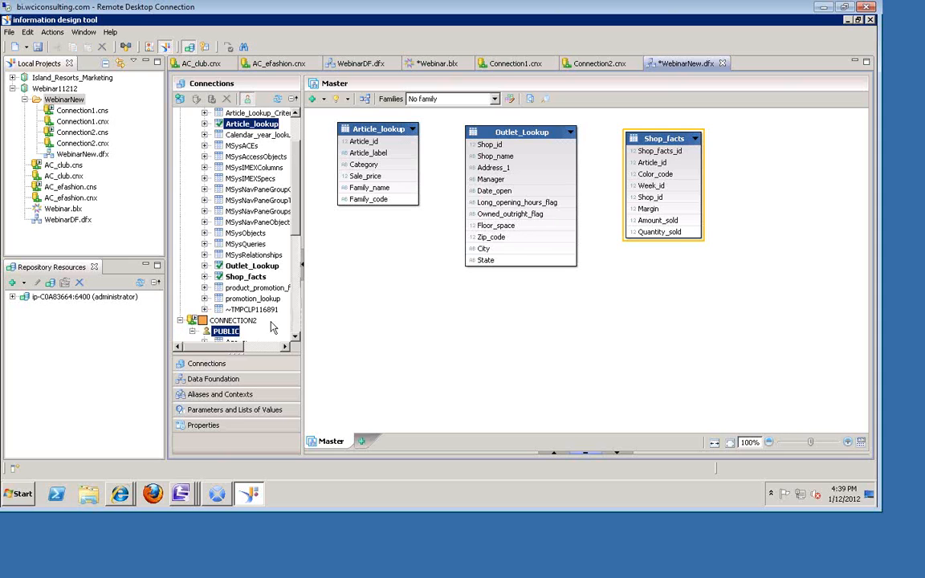
left_click(295, 339)
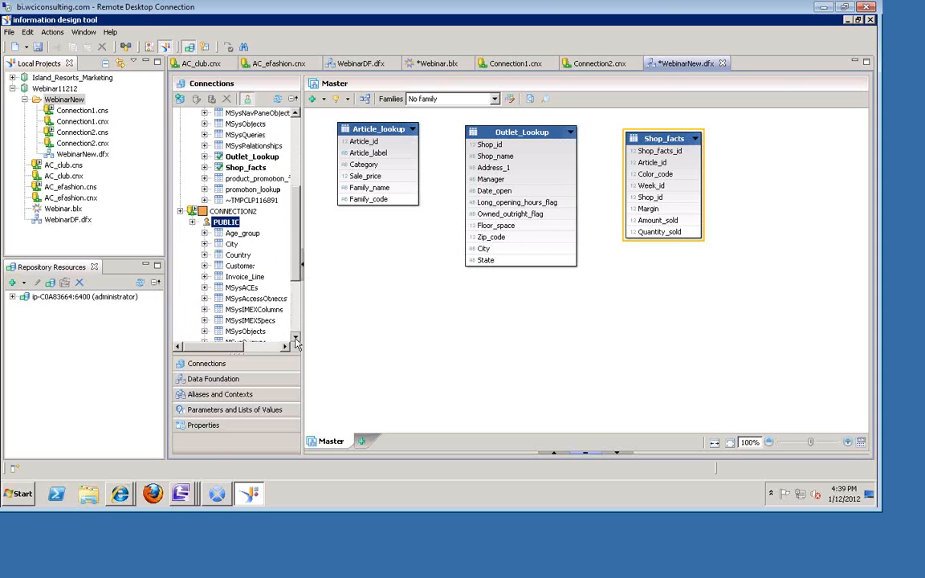
left_click_drag(298, 309, 297, 298)
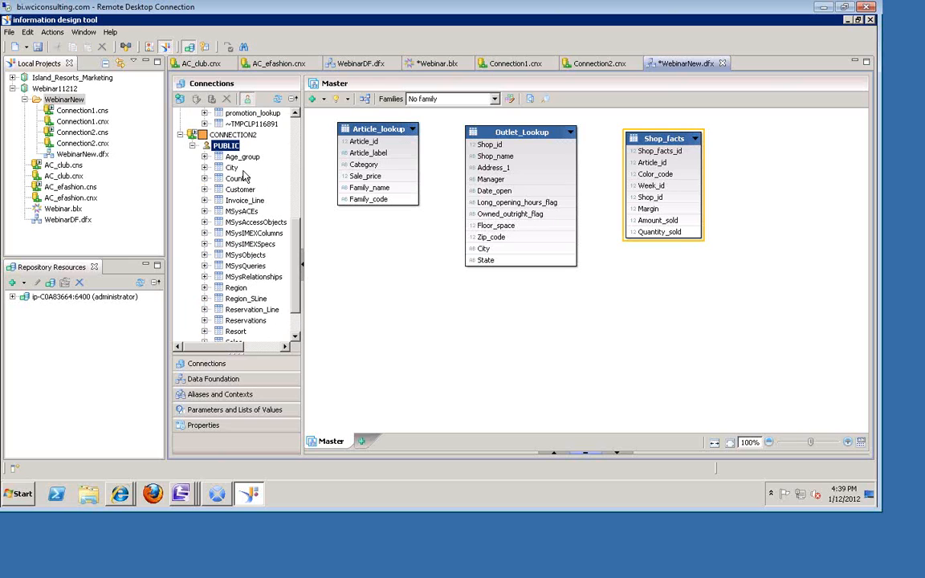
left_click_drag(231, 168, 433, 323)
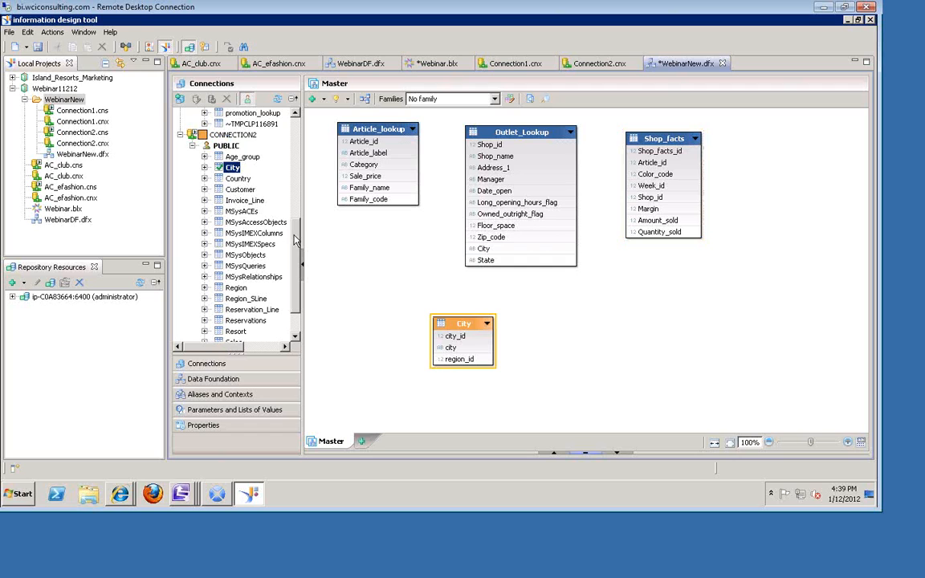
scroll(296, 255, "down", 1)
scroll(293, 256, "down", 1)
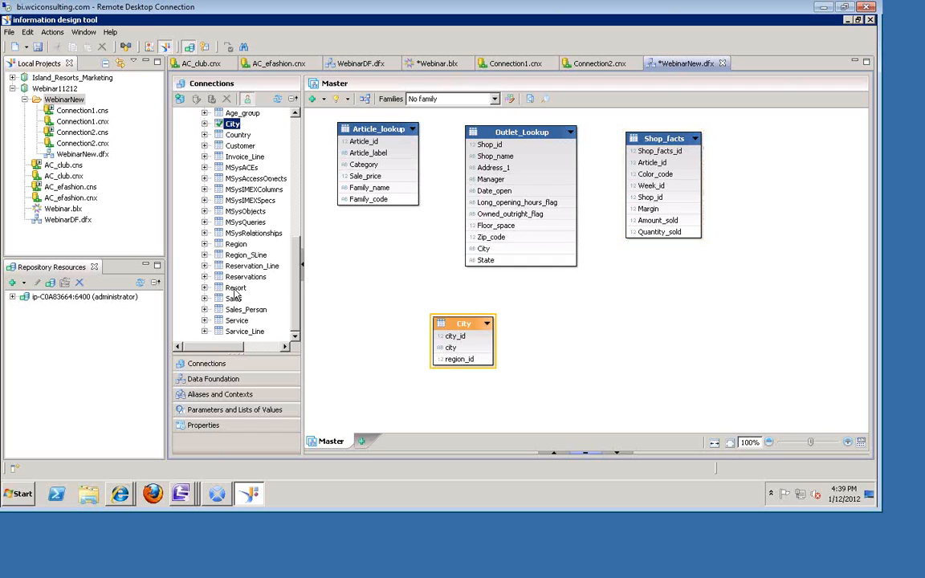
left_click_drag(237, 294, 587, 336)
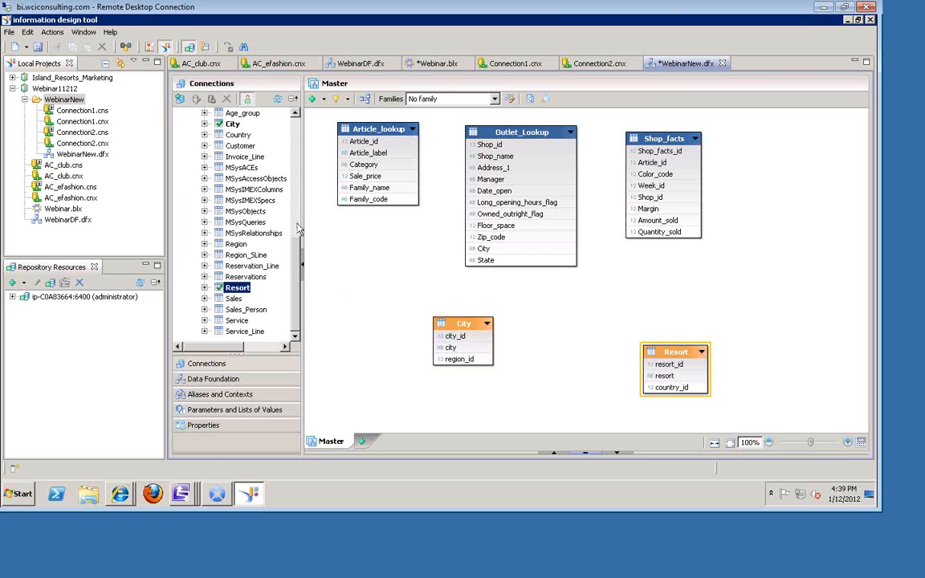
left_click_drag(250, 149, 606, 333)
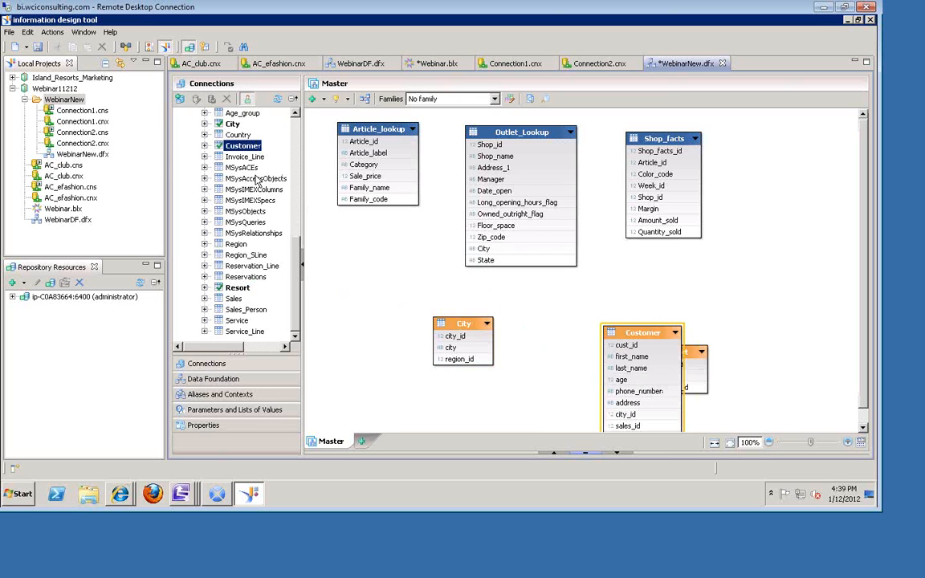
left_click_drag(244, 137, 515, 319)
- Spread the CONNECTION2 tables in a row without overlaps, in the order City, Country, Customer, Resort
left_click_drag(611, 338, 583, 311)
left_click_drag(676, 351, 717, 298)
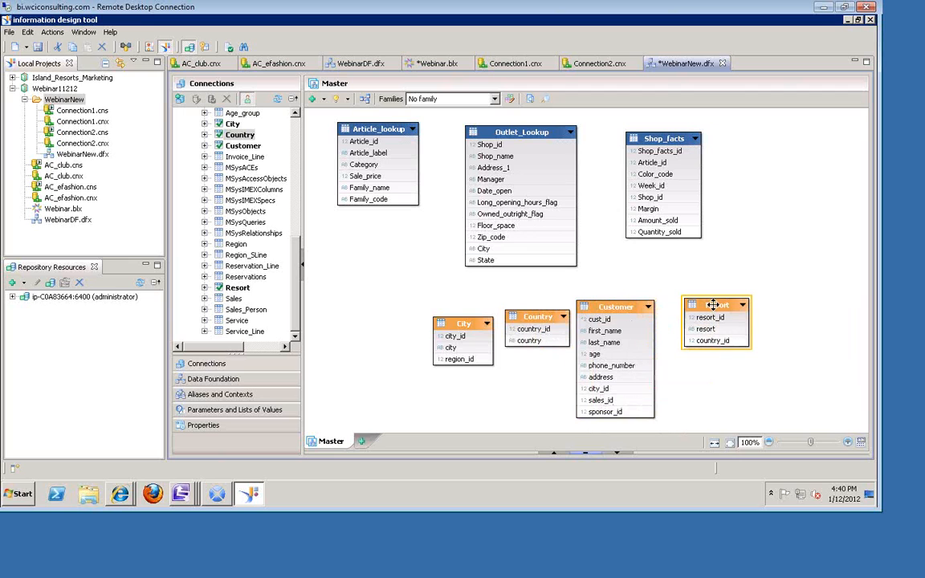
left_click_drag(453, 325, 450, 307)
mouse_move(442, 311)
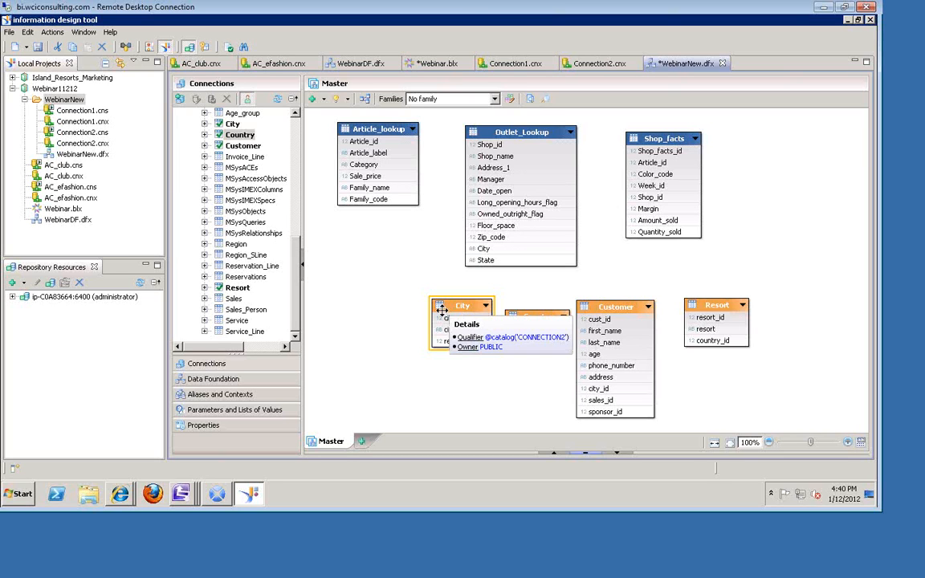
- Join Article_lookup to Shop_facts on Article_id, and Shop_facts to Outlet_Lookup on Shop_id
left_click(385, 329)
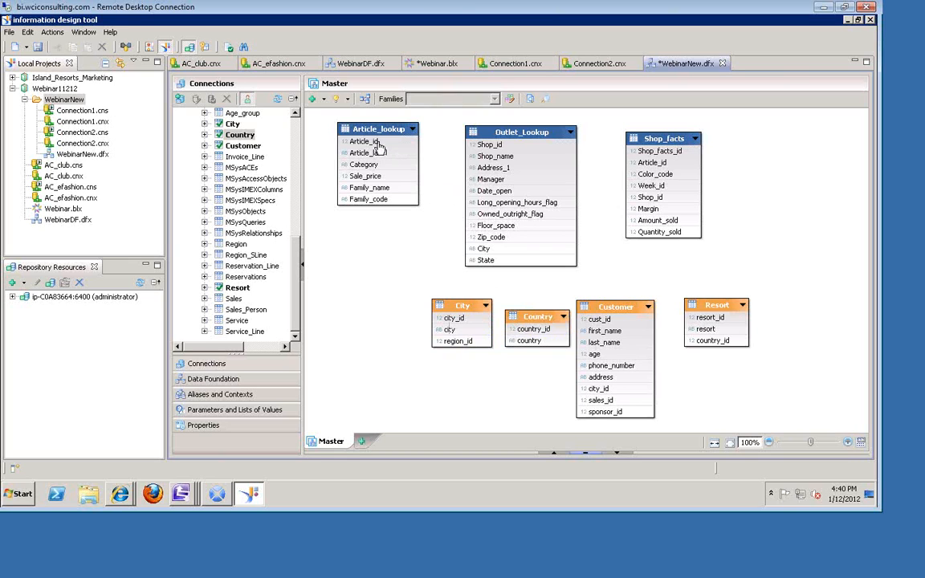
left_click_drag(380, 146, 627, 168)
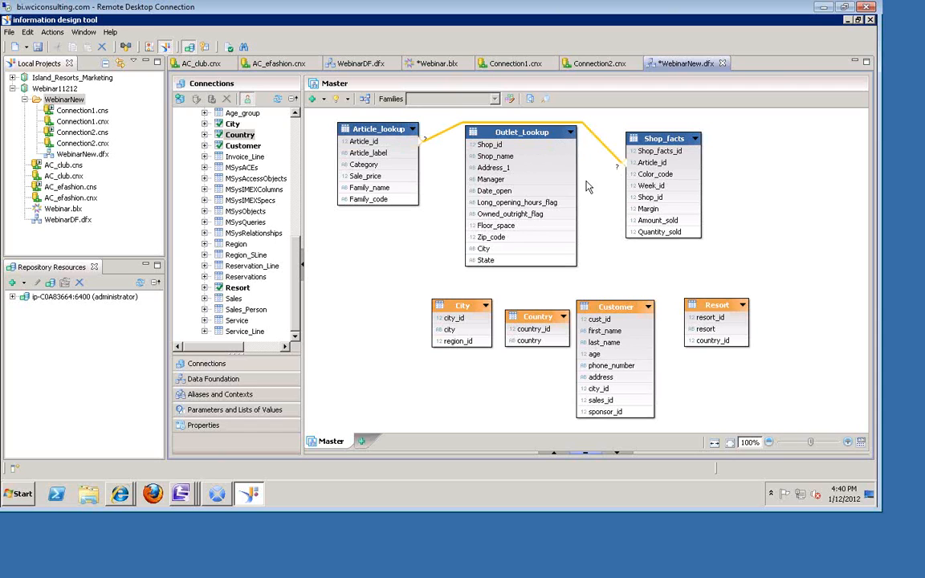
left_click_drag(624, 198, 540, 158)
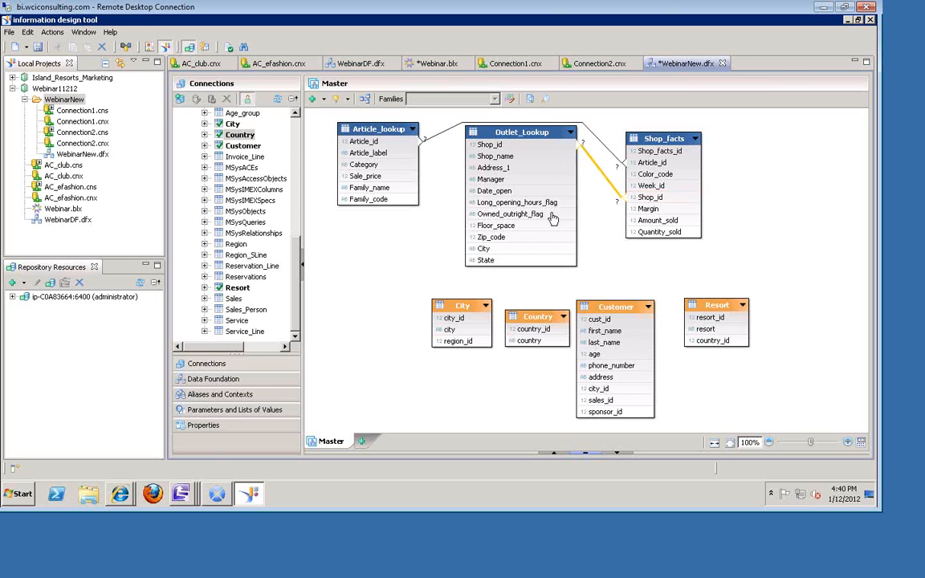
- Move the City and Country tables apart below Outlet_Lookup, and join Outlet_Lookup.City to the city column of the City table
left_click_drag(460, 305, 382, 290)
left_click_drag(529, 319, 489, 302)
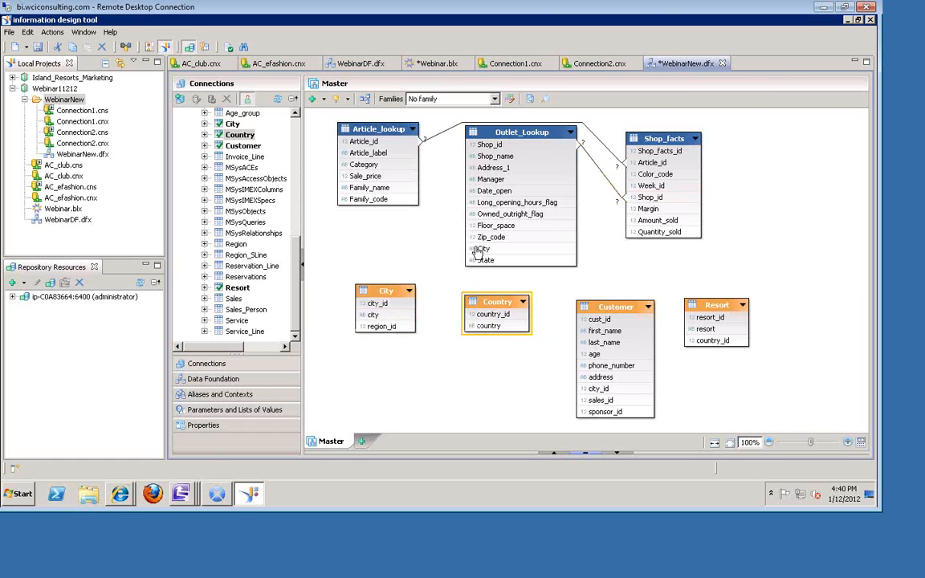
mouse_move(478, 252)
left_mouse_down()
mouse_move(440, 250)
mouse_move(435, 321)
mouse_move(409, 322)
left_mouse_up()
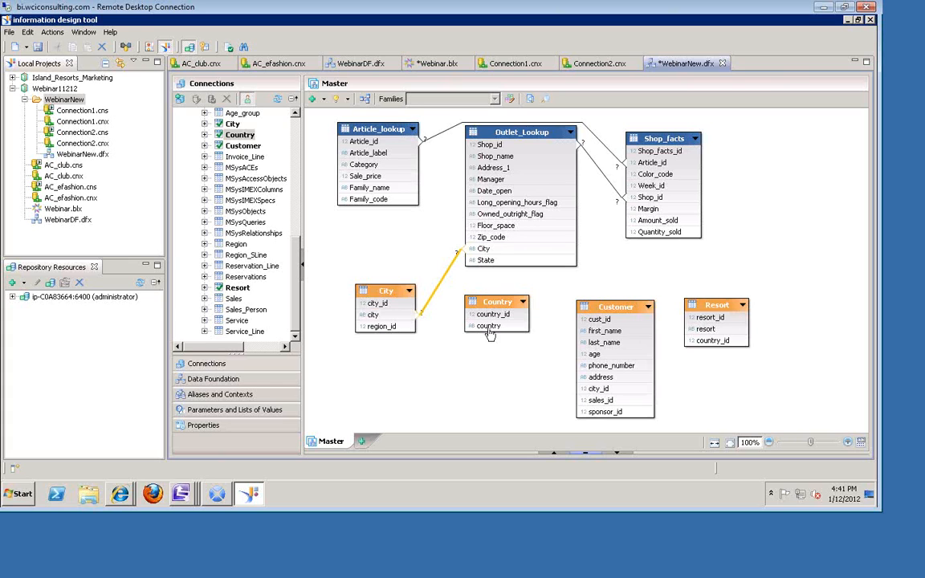
- Move the Resort table beneath Country and add the Region table from CONNECTION2 beneath City
mouse_move(684, 317)
left_mouse_down()
mouse_move(474, 321)
mouse_move(469, 364)
mouse_move(442, 369)
left_mouse_up()
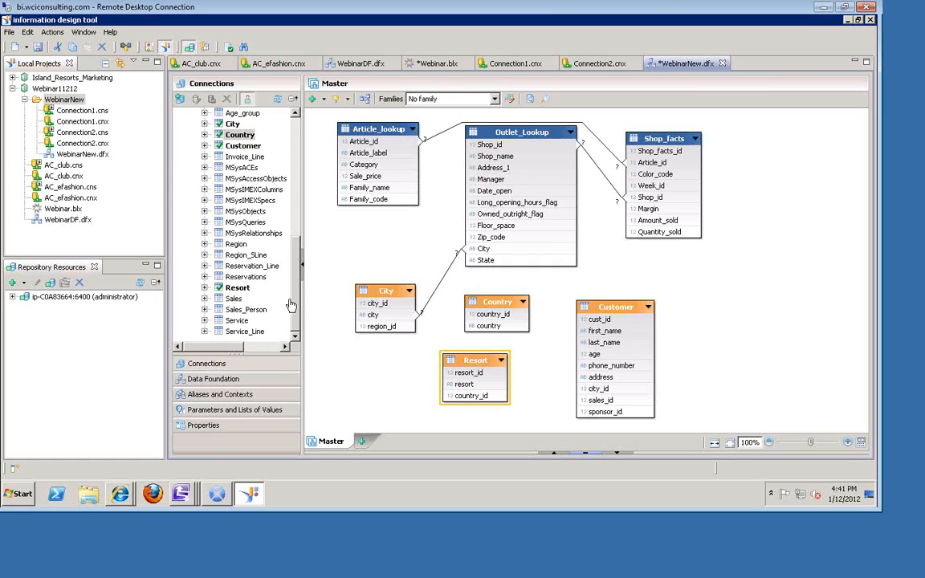
left_click_drag(236, 244, 354, 362)
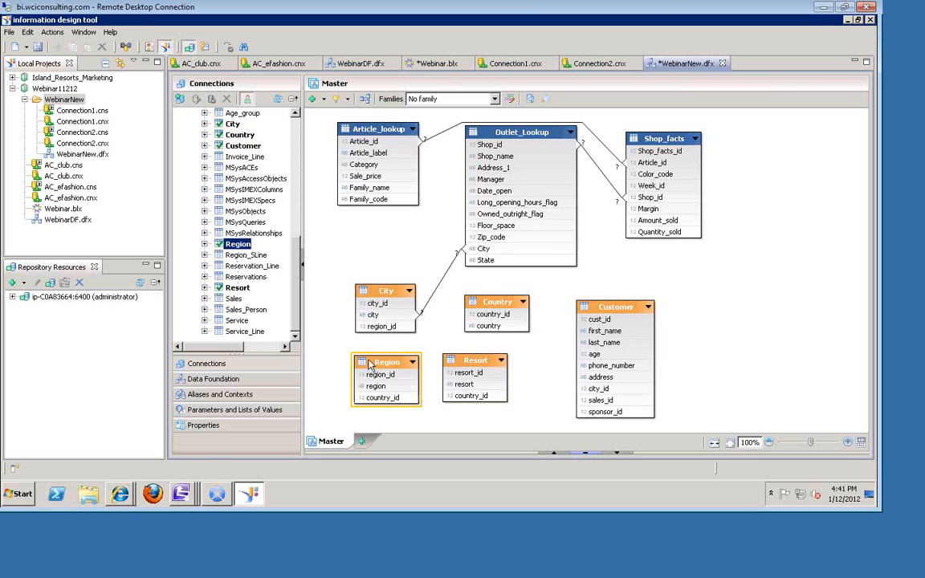
- Join City to Region on region_id, Region and Resort to Country on country_id, and City to Customer on city_id
left_click_drag(396, 329, 450, 405)
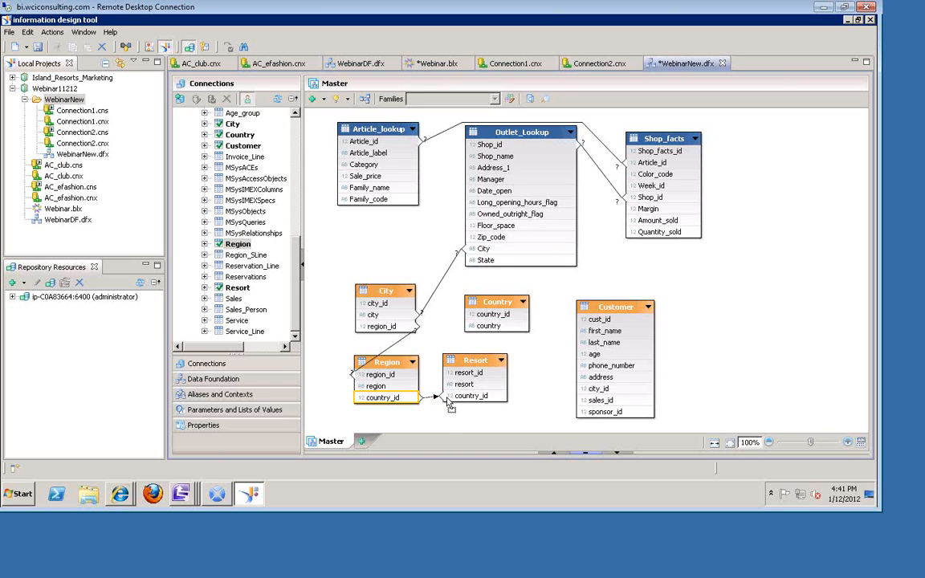
left_click_drag(450, 406, 468, 316)
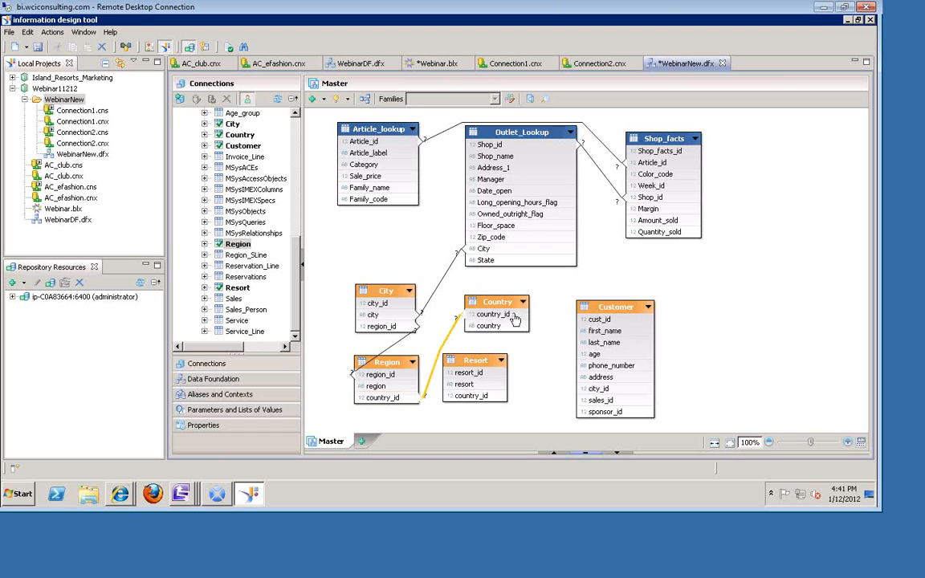
left_click(497, 384)
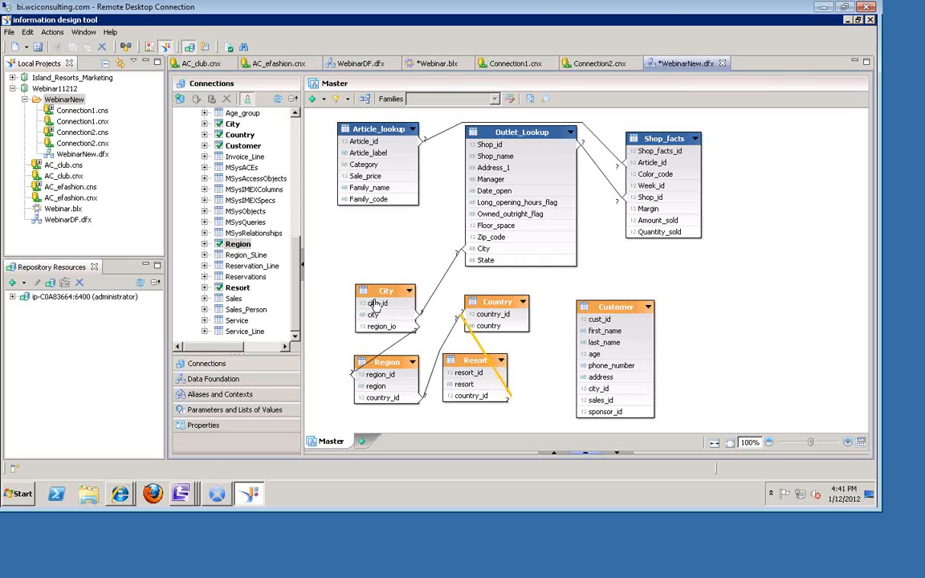
left_click_drag(378, 302, 582, 386)
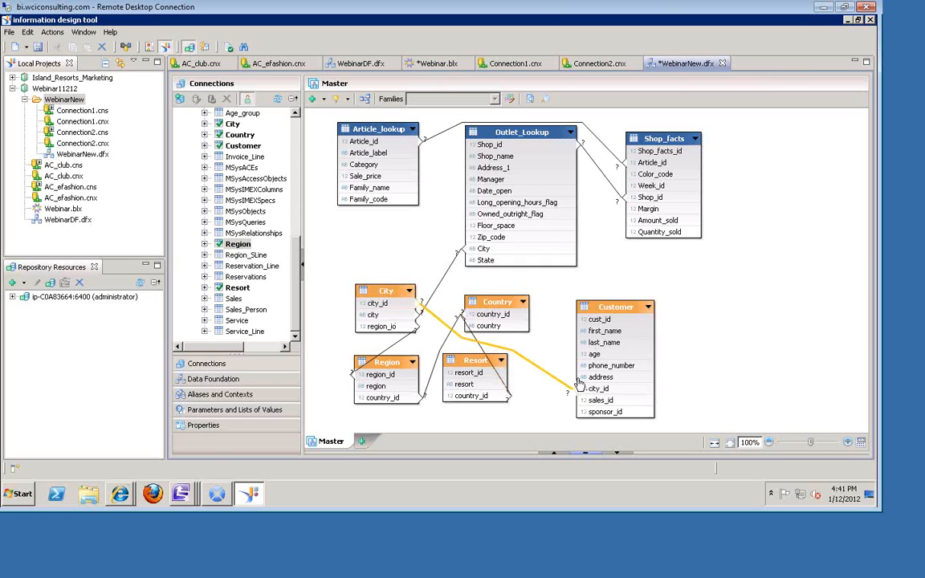
- Rearrange the joined tables with Customer below Outlet_Lookup, City below Shop_facts, and Resort, Region and Country stacked beside City
left_click(384, 291)
left_click_drag(655, 302, 731, 268)
left_click_drag(493, 303, 827, 362)
left_click_drag(491, 377, 840, 226)
left_click(387, 363)
left_click_drag(762, 321, 818, 293)
left_click_drag(487, 302, 488, 301)
left_click_drag(732, 269, 644, 266)
left_click_drag(816, 226, 757, 234)
left_click_drag(824, 286, 751, 325)
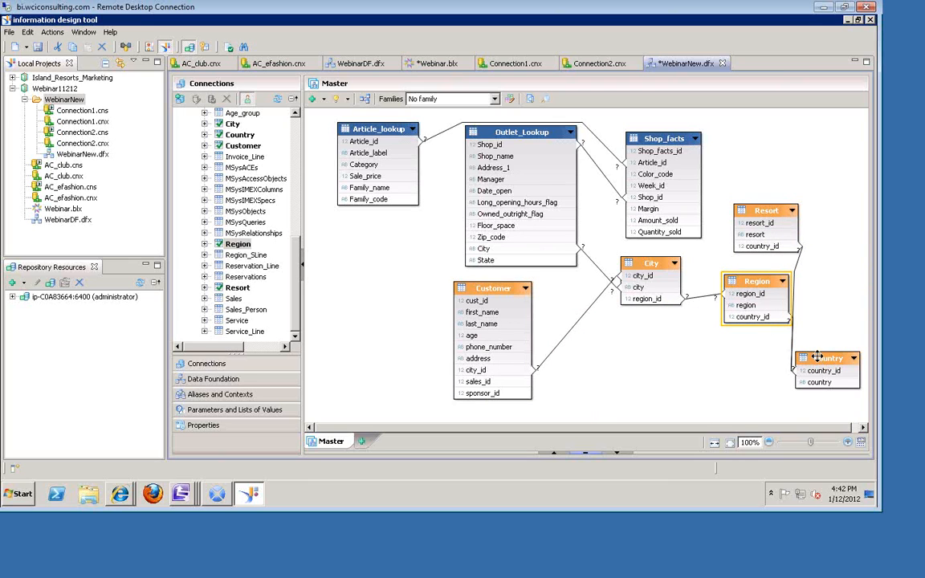
left_click_drag(817, 357, 723, 353)
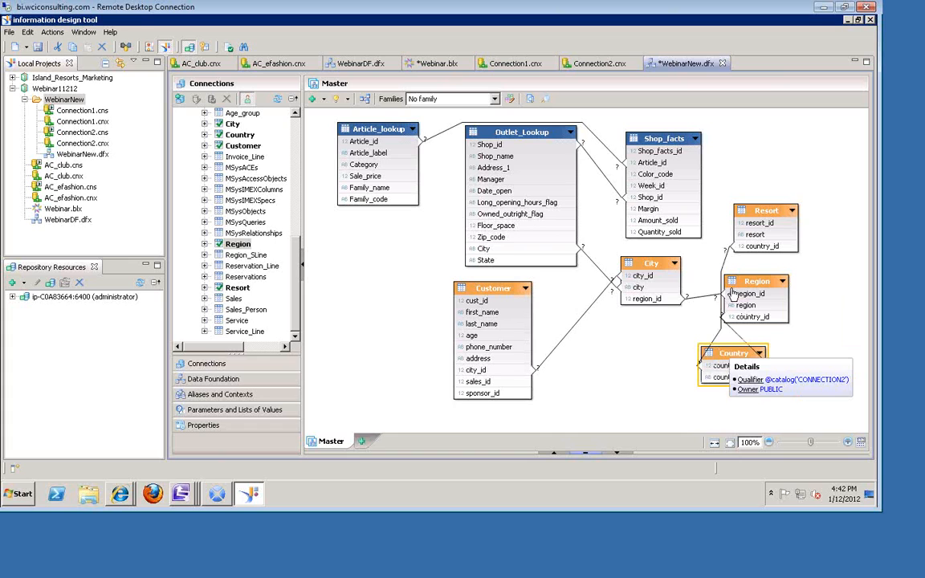
- Collapse the Customer table to its joined column and expand it again
left_click(526, 290)
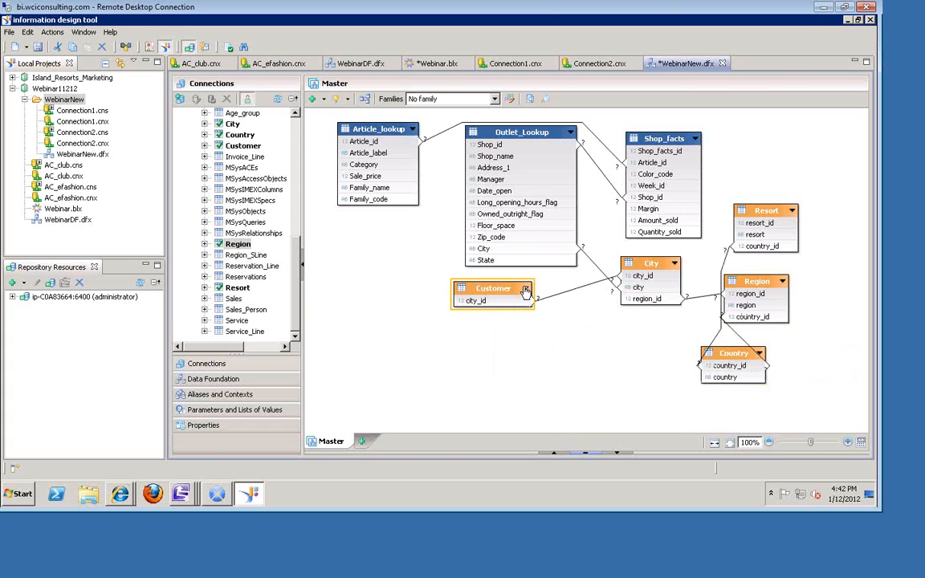
left_click(526, 290)
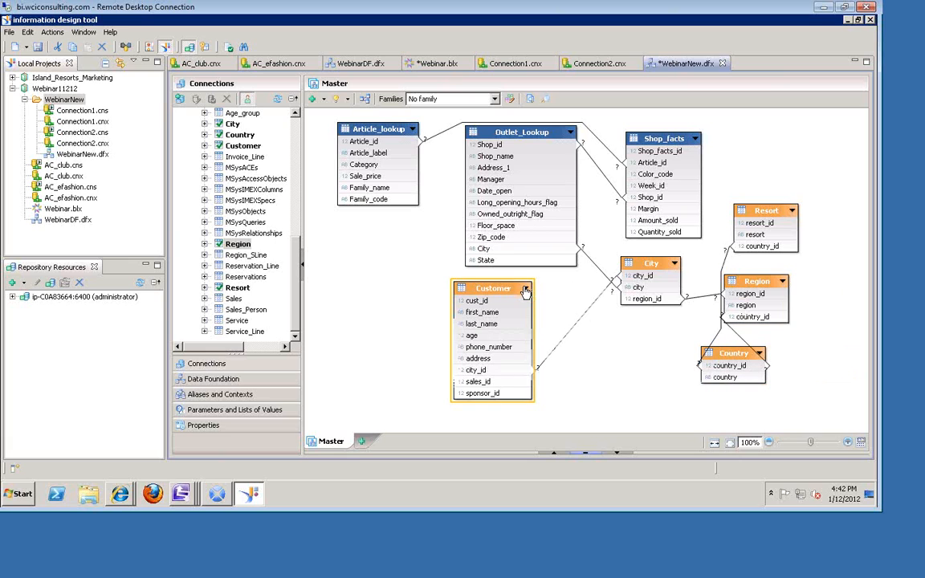
mouse_move(523, 285)
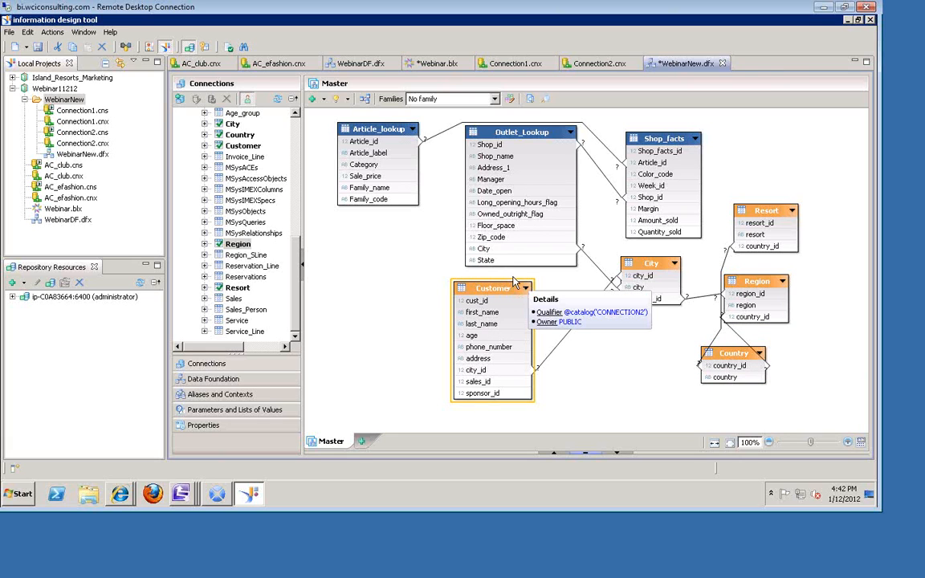
- Edit the Shop_id join between Shop_facts and Outlet_Lookup, keep the = operator, detect its cardinality and accept the join
left_click(606, 177)
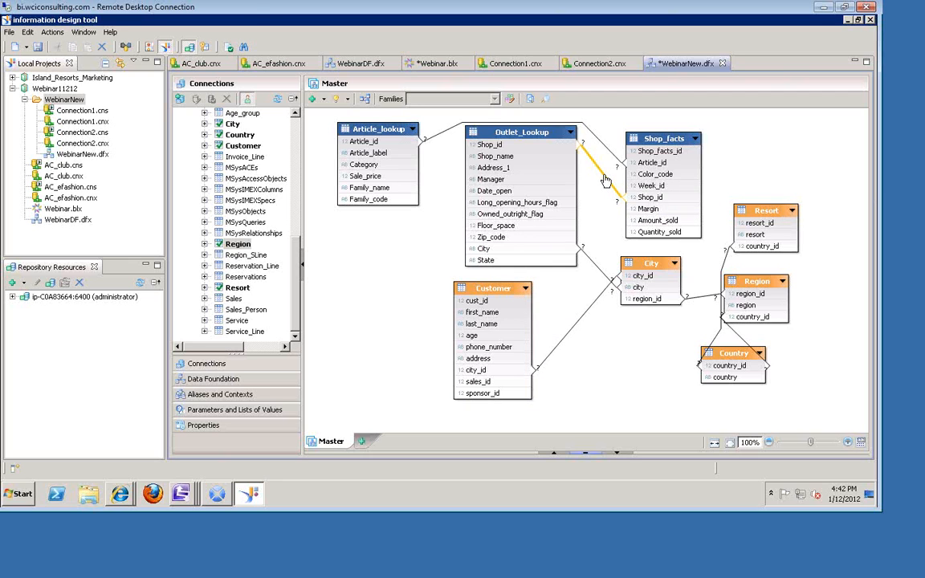
double_click(605, 178)
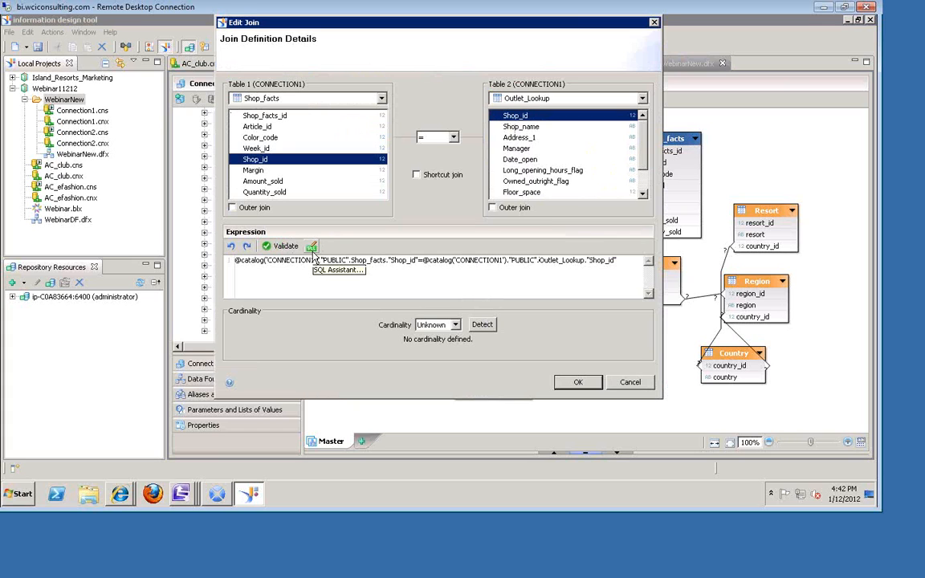
left_click(453, 139)
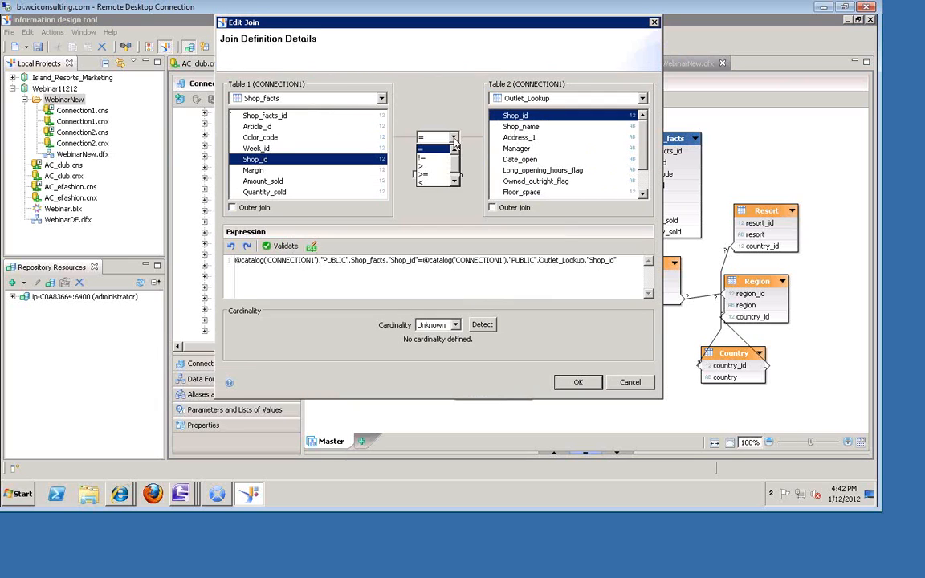
left_click_drag(456, 167, 457, 150)
left_click(457, 136)
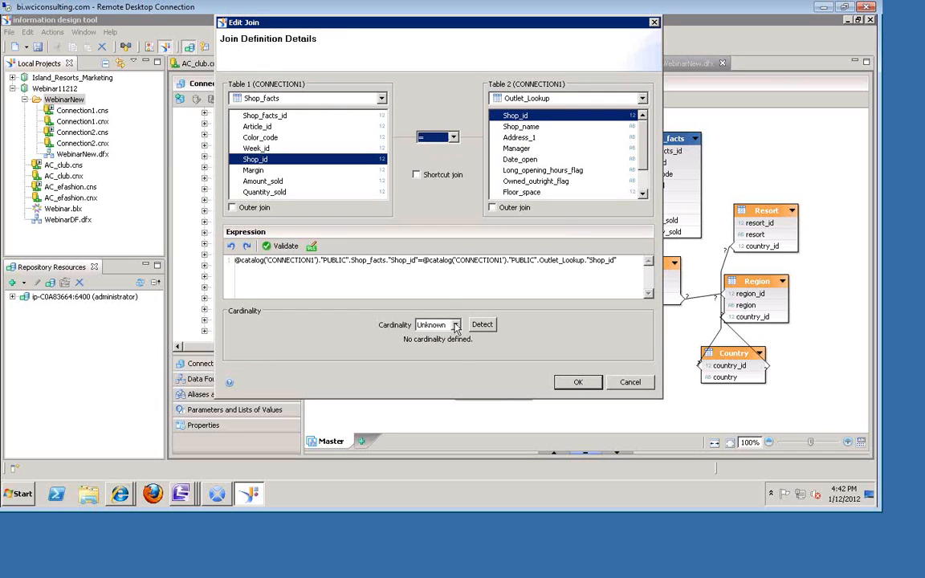
left_click(456, 325)
left_click(434, 336)
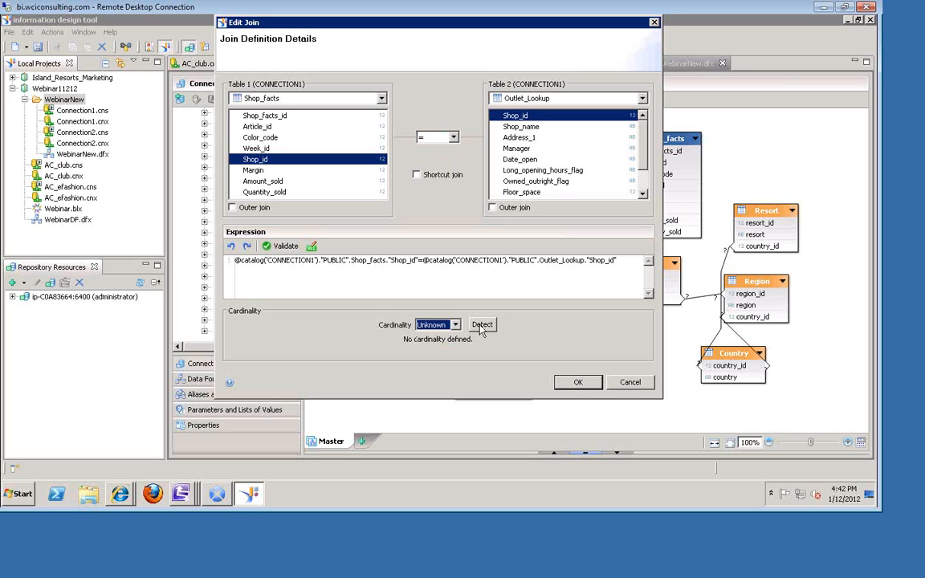
left_click(481, 326)
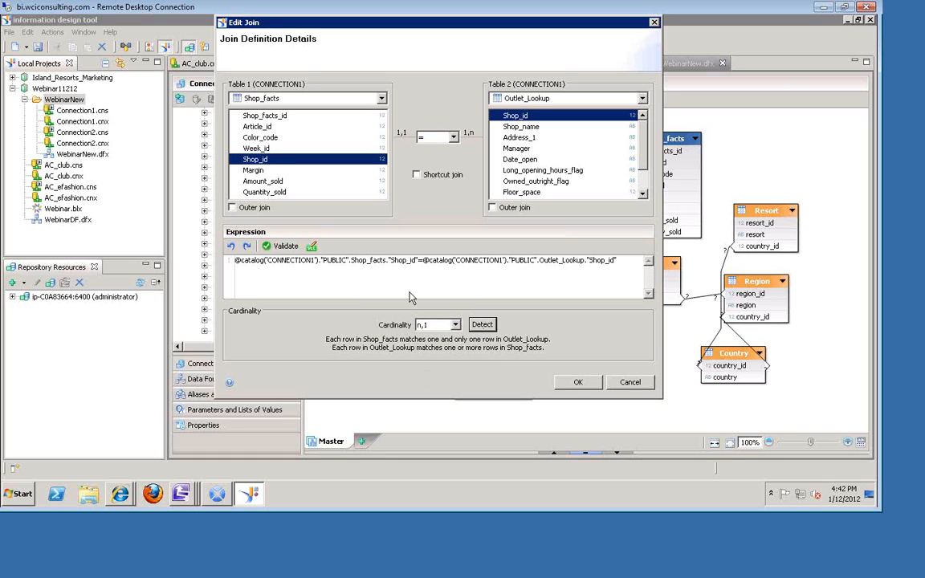
left_click(577, 385)
left_click(579, 387)
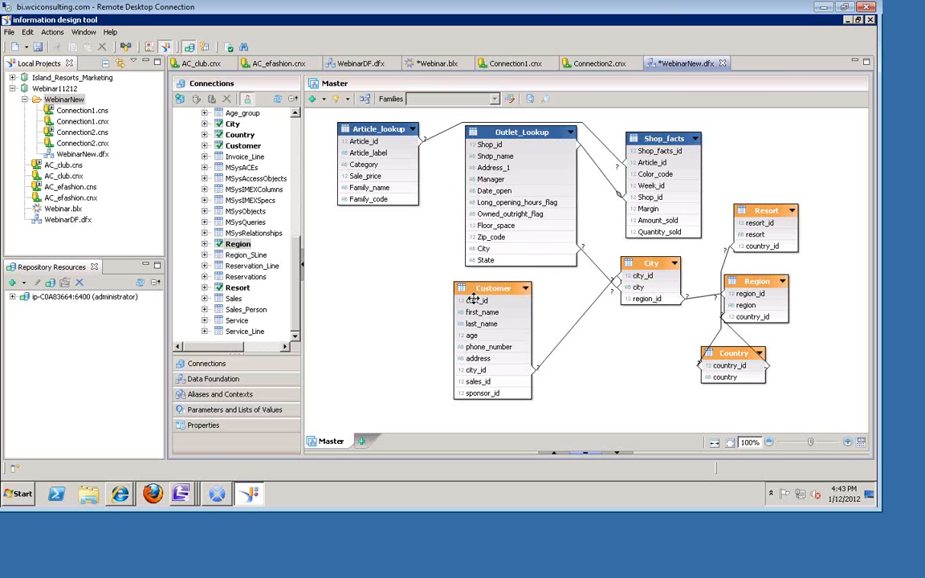
- Start a new business layer in the WebinarNew folder on a relational data source and name it WebinarBusinessLayer
mouse_move(467, 286)
right_click(78, 105)
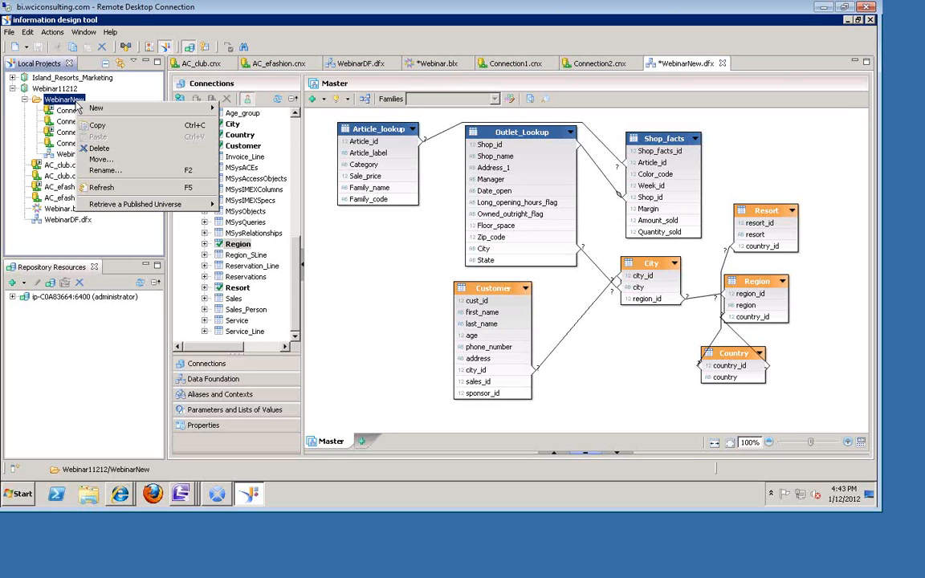
mouse_move(100, 114)
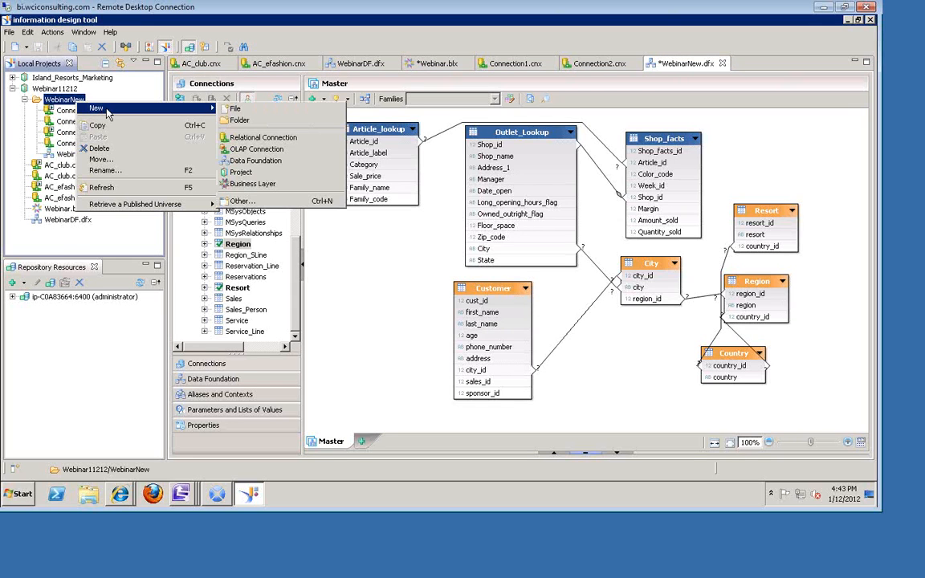
left_click(273, 187)
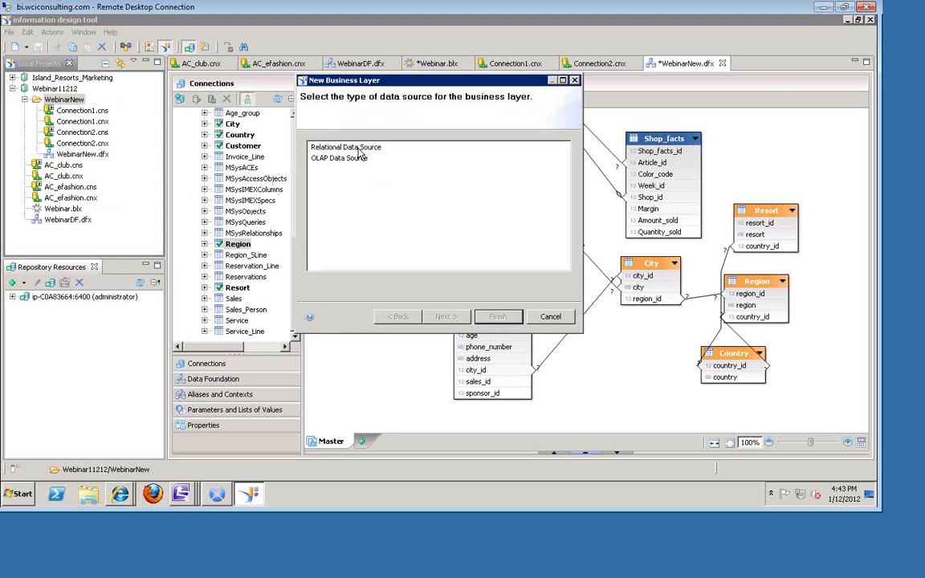
left_click(361, 150)
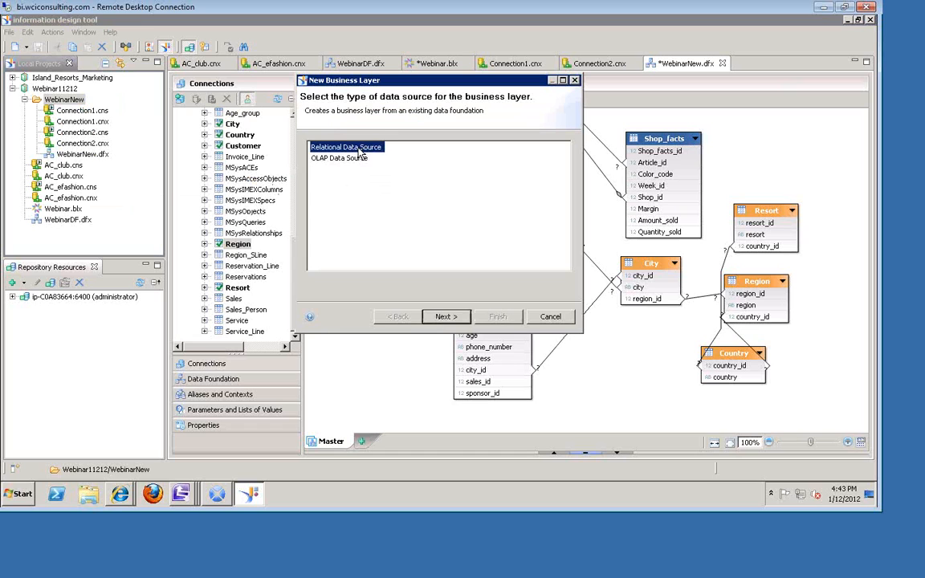
left_click(442, 318)
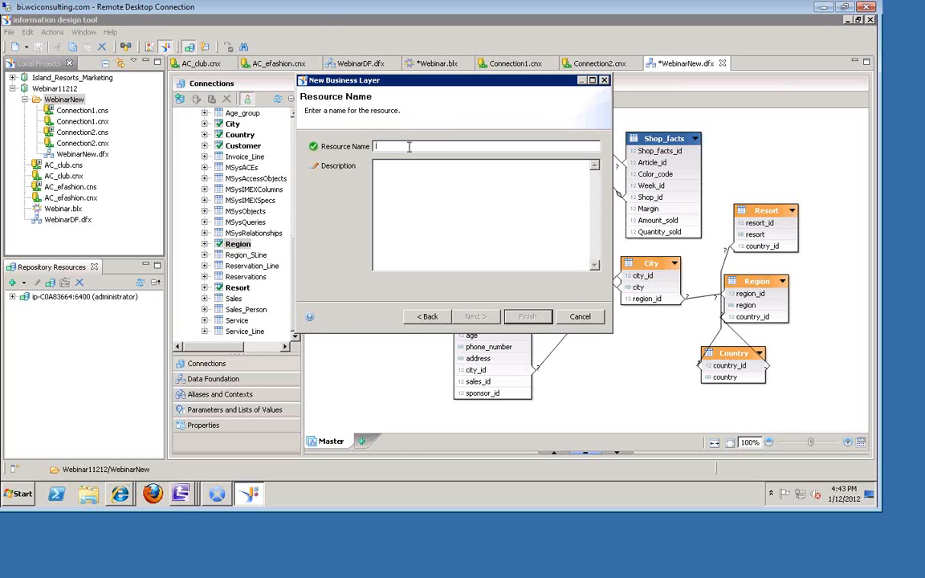
type("WebinarBusinessLayer")
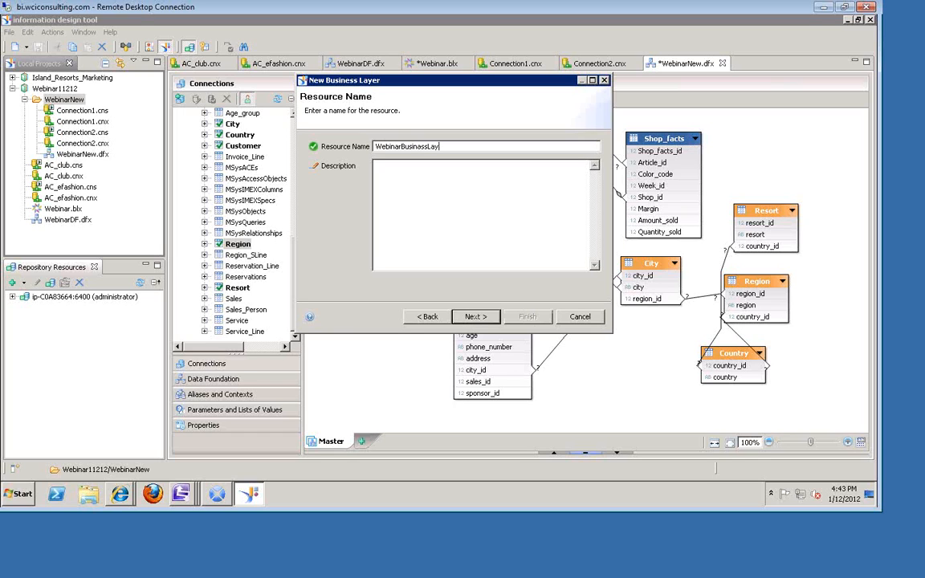
- Select /Webinar11212/WebinarNew/WebinarNew.dfx as the data foundation, keep automatic class and object creation for all connections, and finish the business layer
left_click(473, 316)
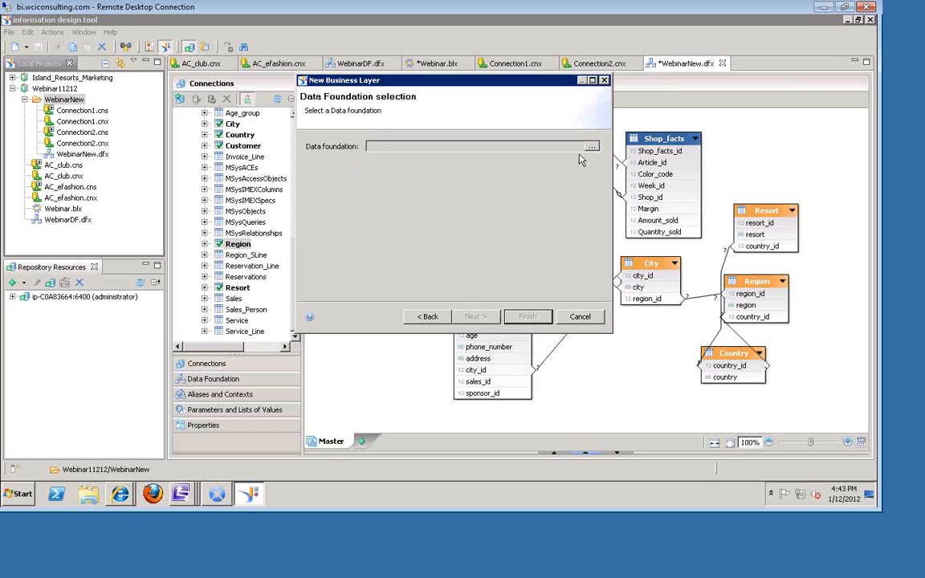
left_click(591, 147)
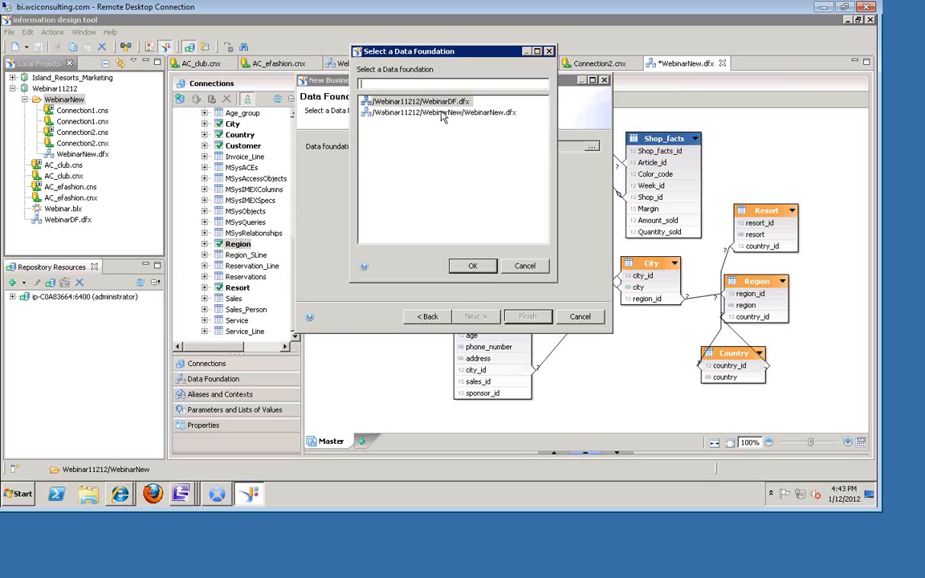
left_click(443, 113)
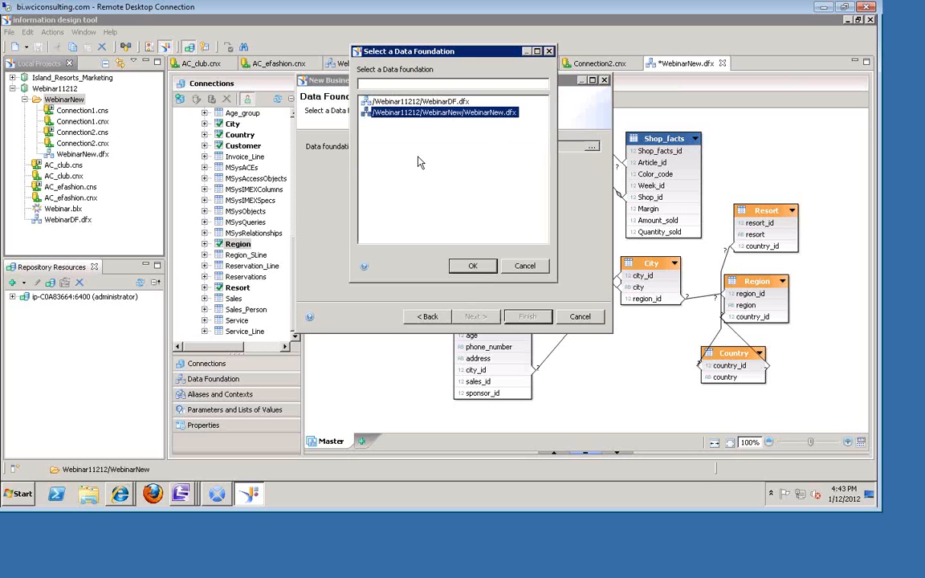
left_click(472, 266)
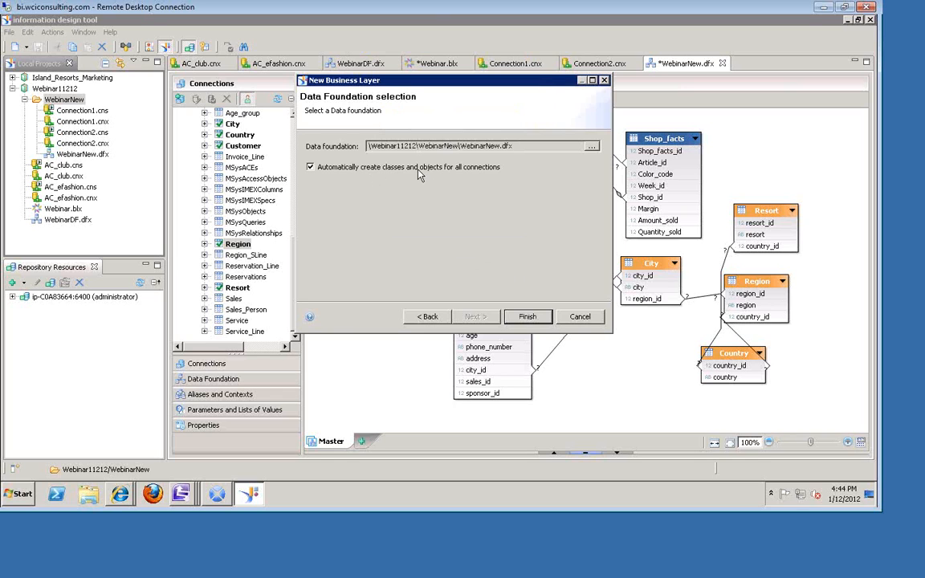
left_click(528, 318)
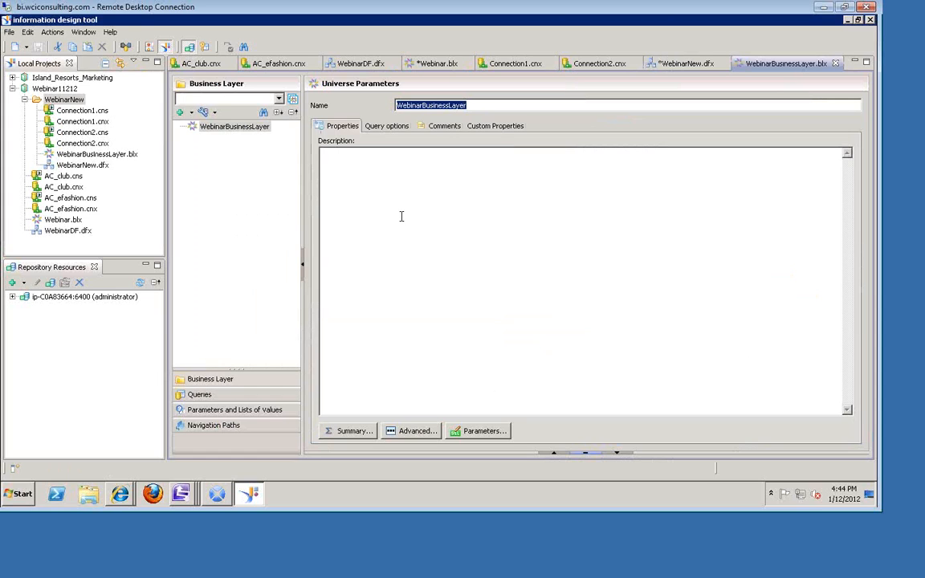
- Review the query options, comments and custom properties of WebinarBusinessLayer
left_click(96, 155)
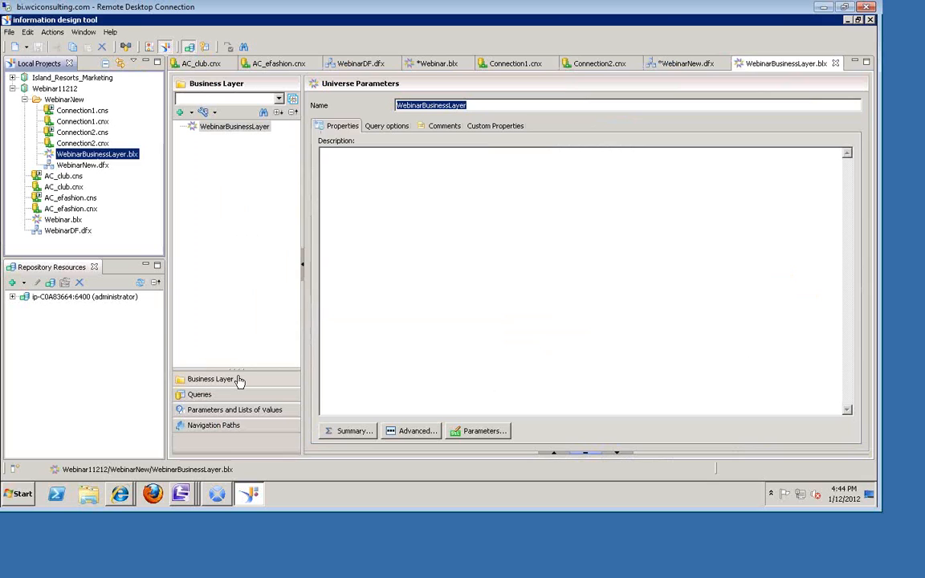
left_click(253, 377)
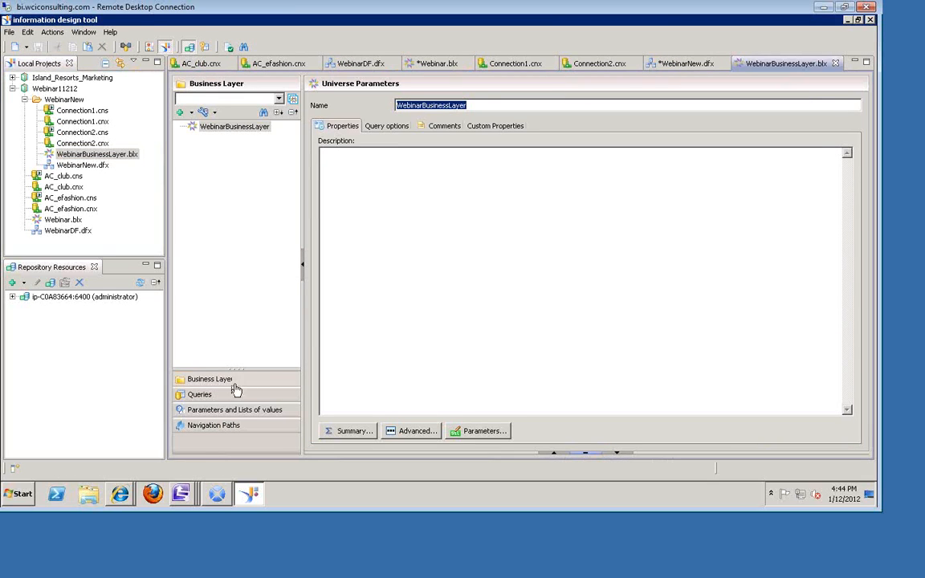
left_click(391, 130)
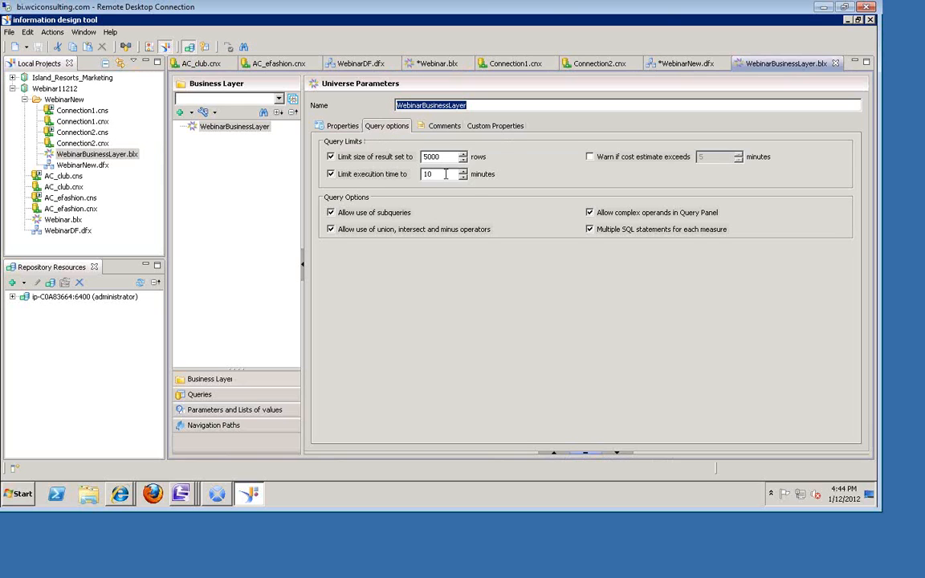
left_click(442, 132)
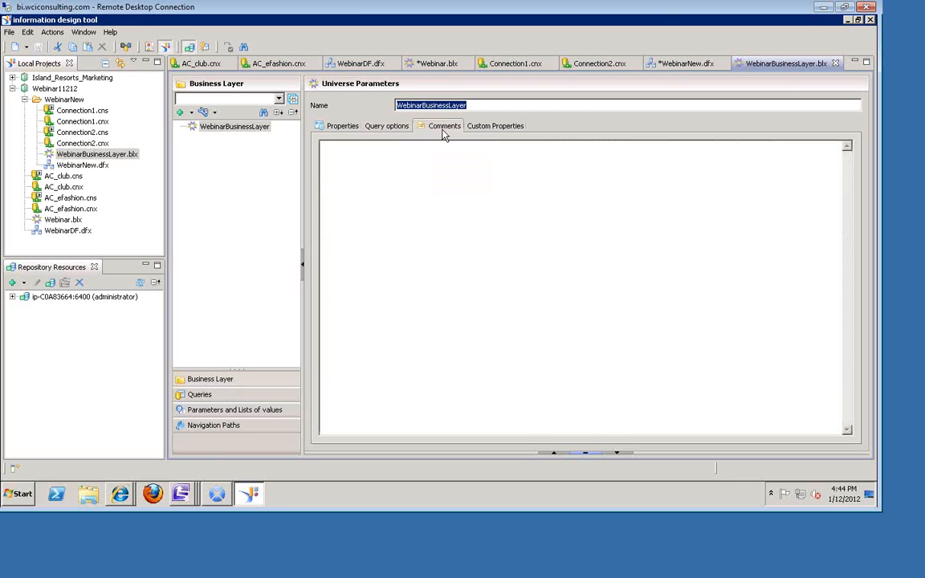
left_click(474, 129)
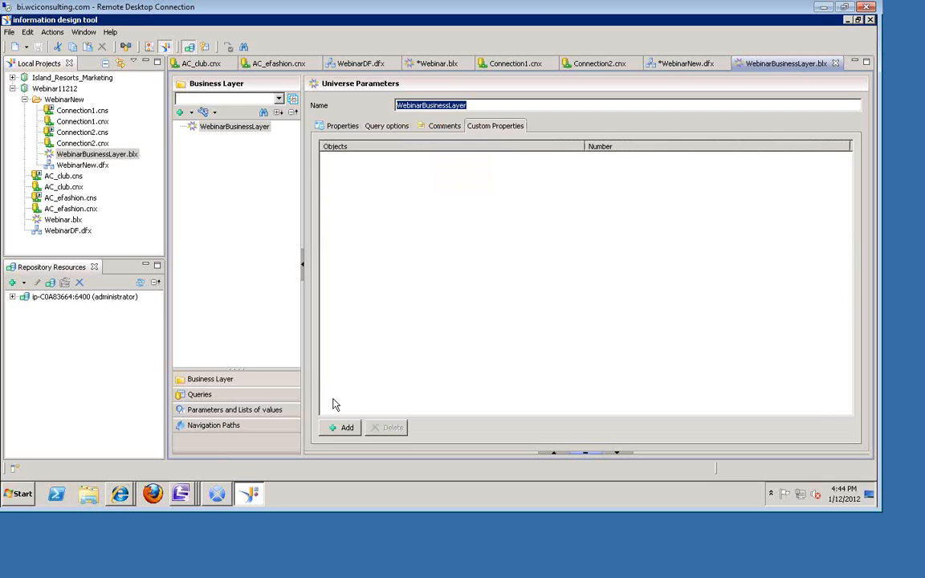
- Add a custom property to WebinarBusinessLayer with its default name and return to the description
left_click(341, 428)
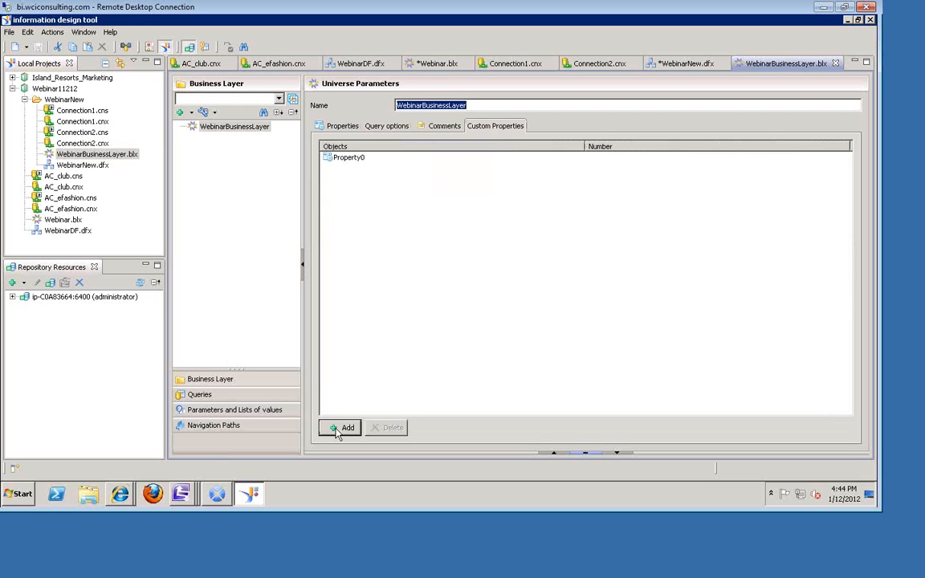
left_click(348, 159)
left_click(353, 159)
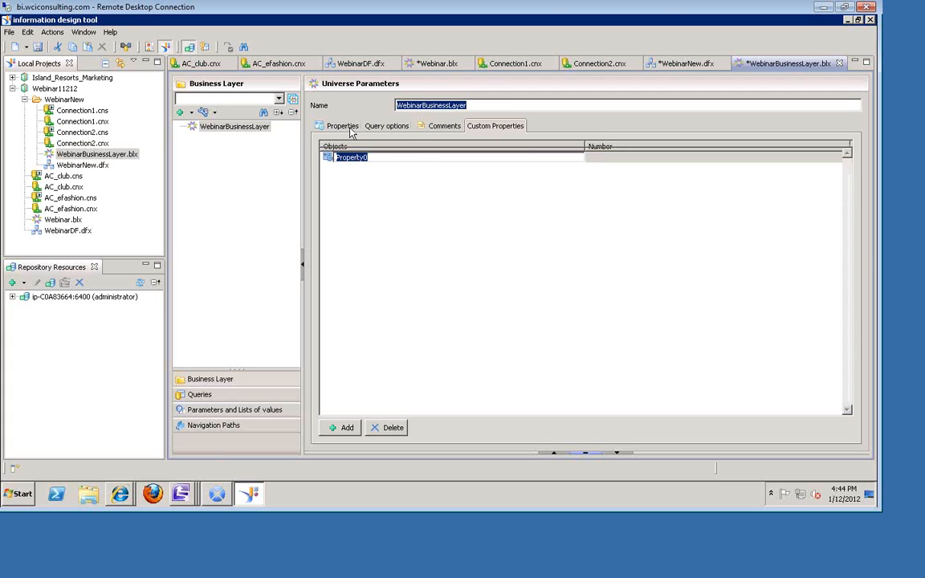
left_click(318, 124)
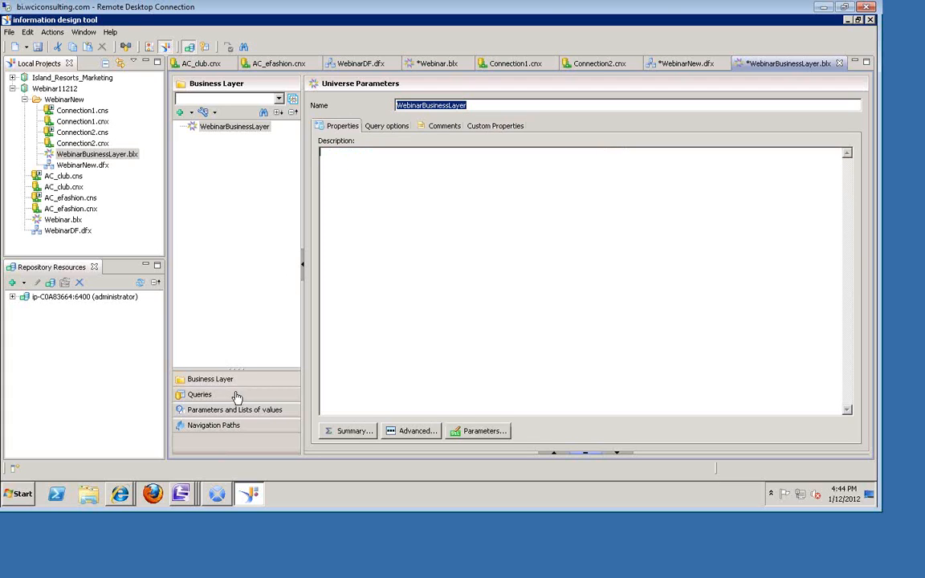
- Check which object types can be inserted into WebinarBusinessLayer, without adding any
left_click(191, 112)
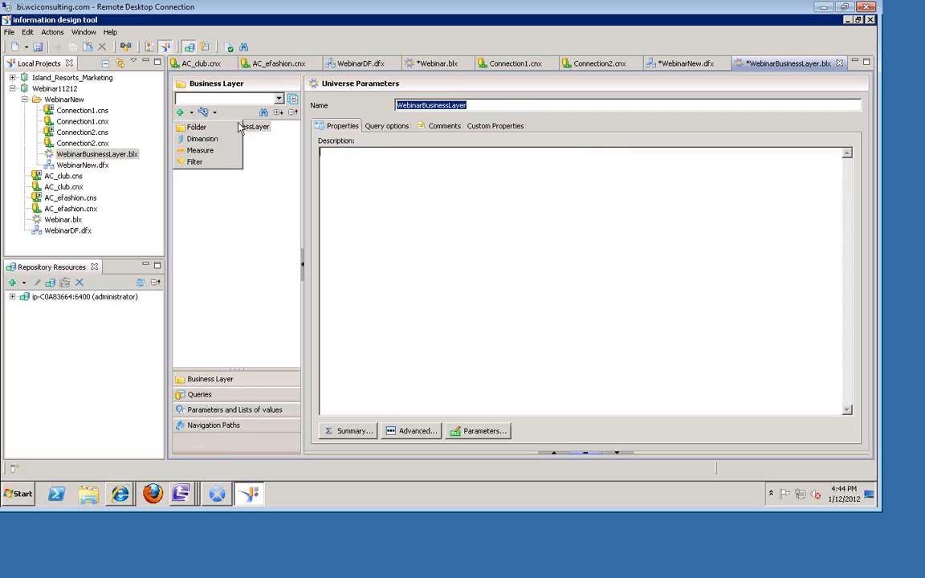
left_click(207, 129)
left_click(192, 113)
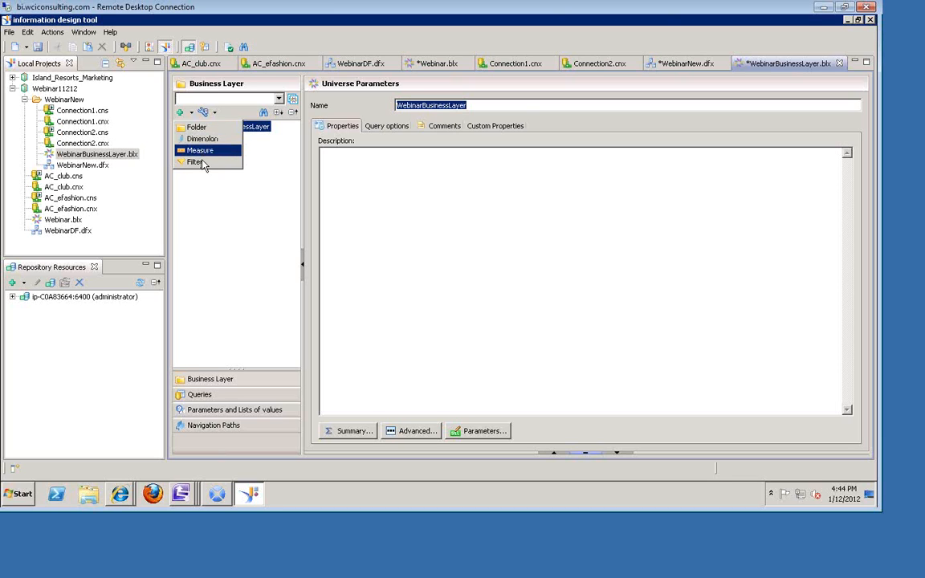
left_click(186, 216)
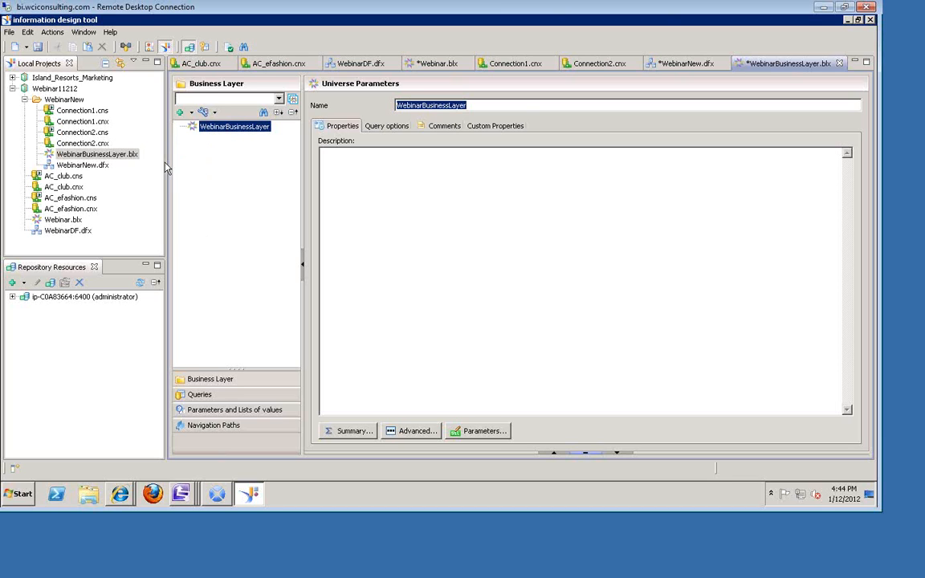
- Switch to the Webinar.blx business layer and examine its WCI_EFASHION and WCI_CLUB folders, the Country objects and the insertable object types
left_click(65, 220)
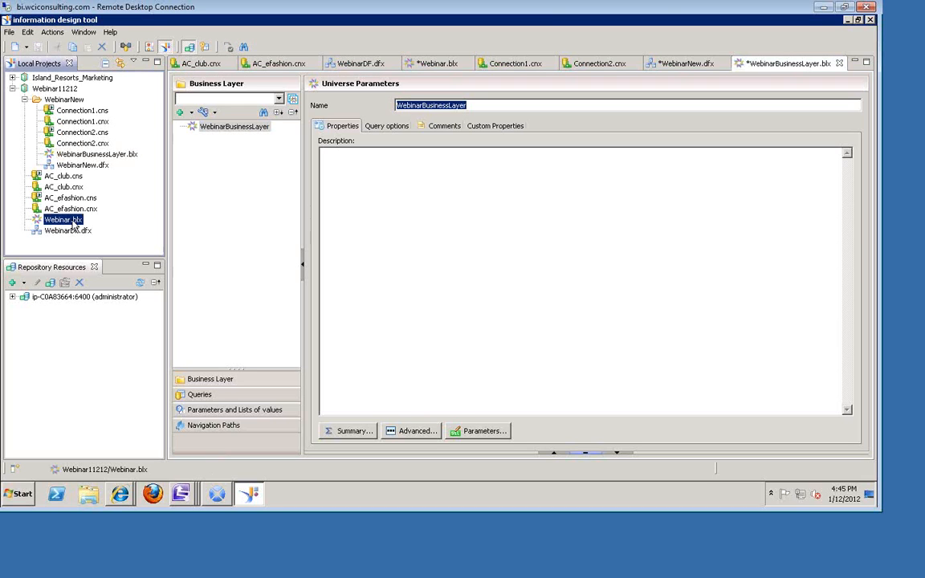
left_click(429, 63)
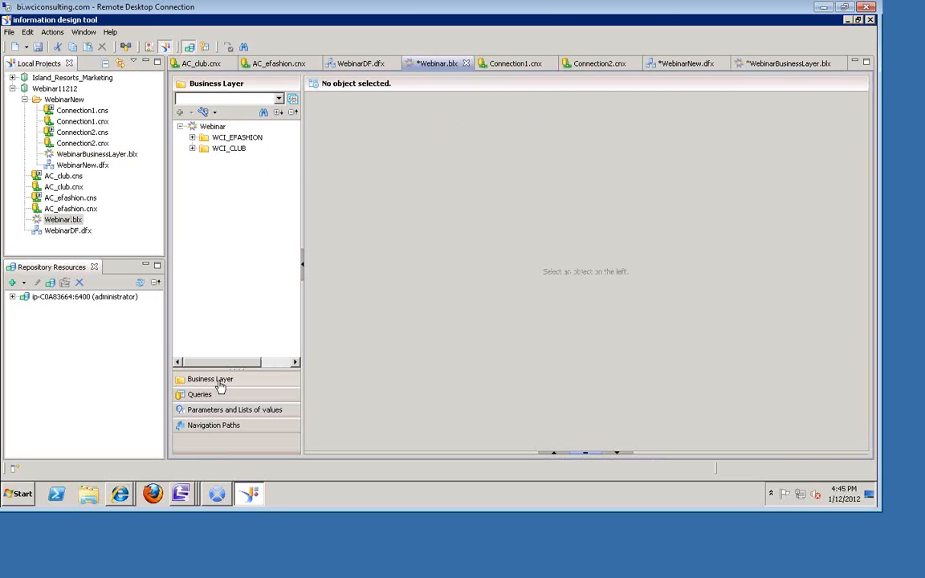
left_click(192, 139)
left_click(192, 203)
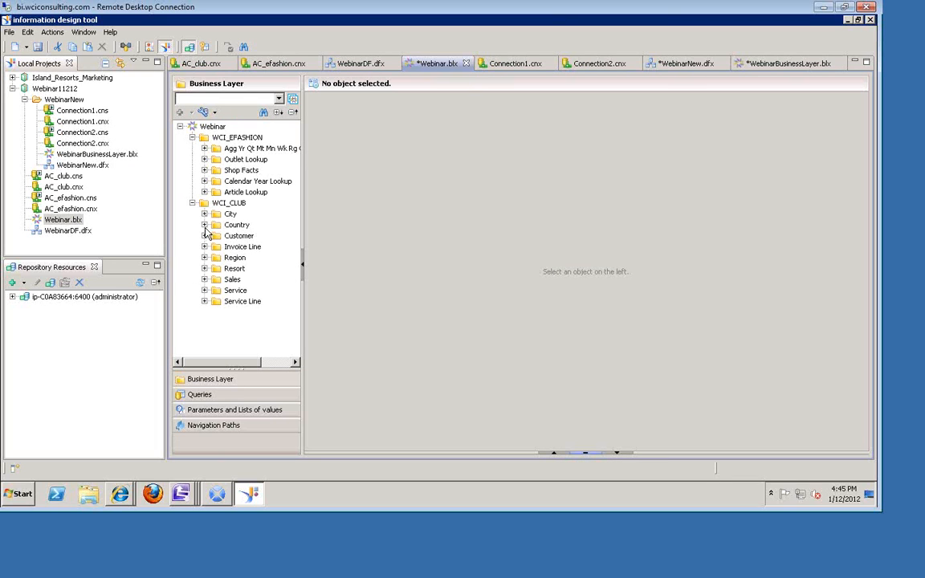
left_click(205, 226)
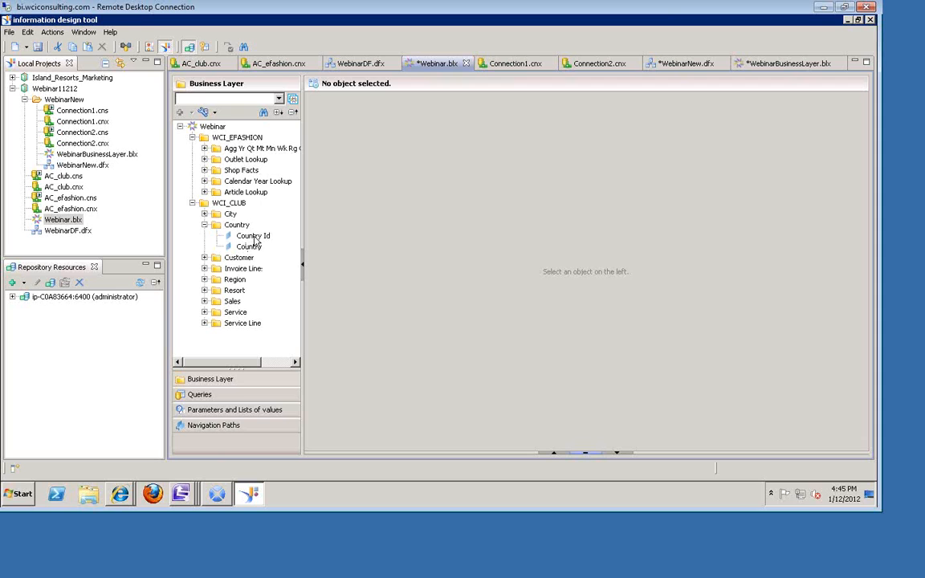
left_click(205, 225)
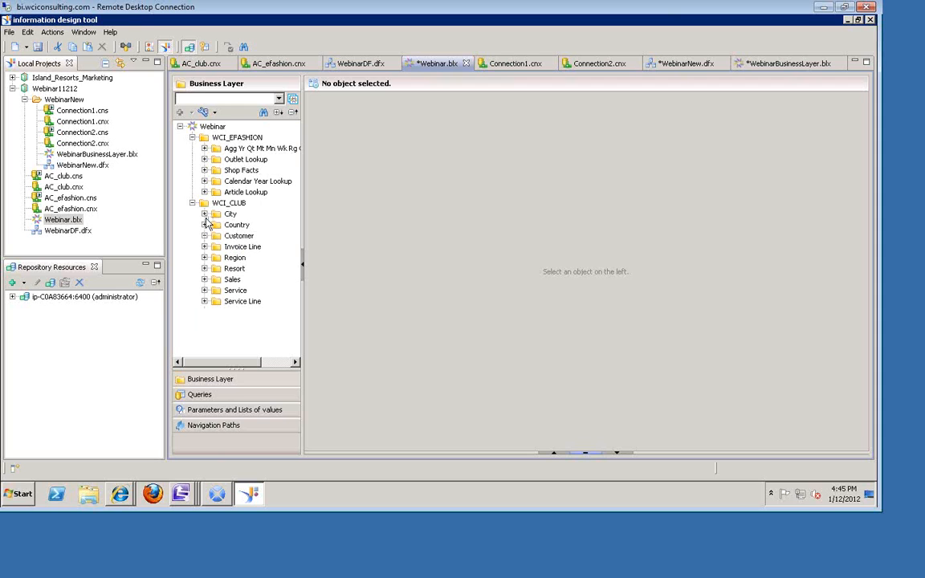
left_click(212, 126)
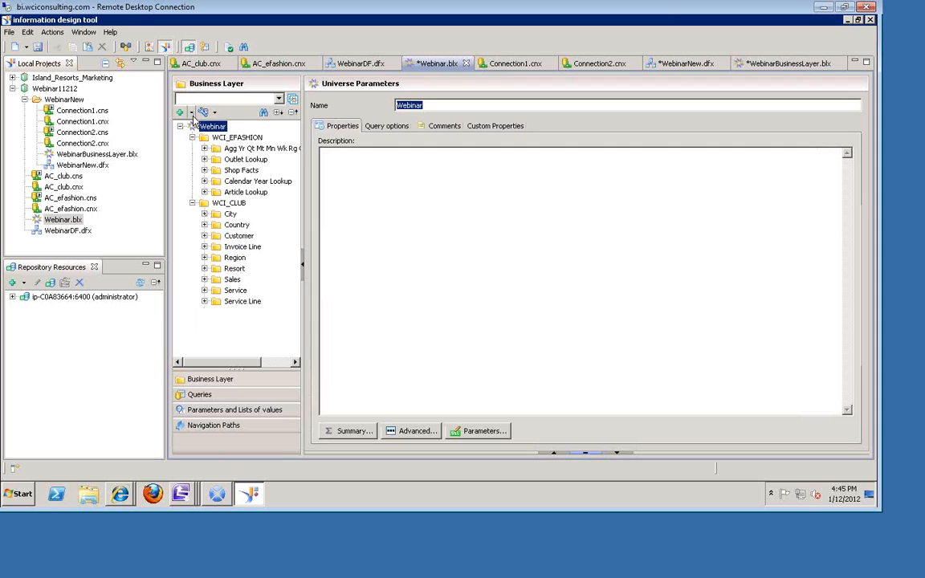
left_click(192, 113)
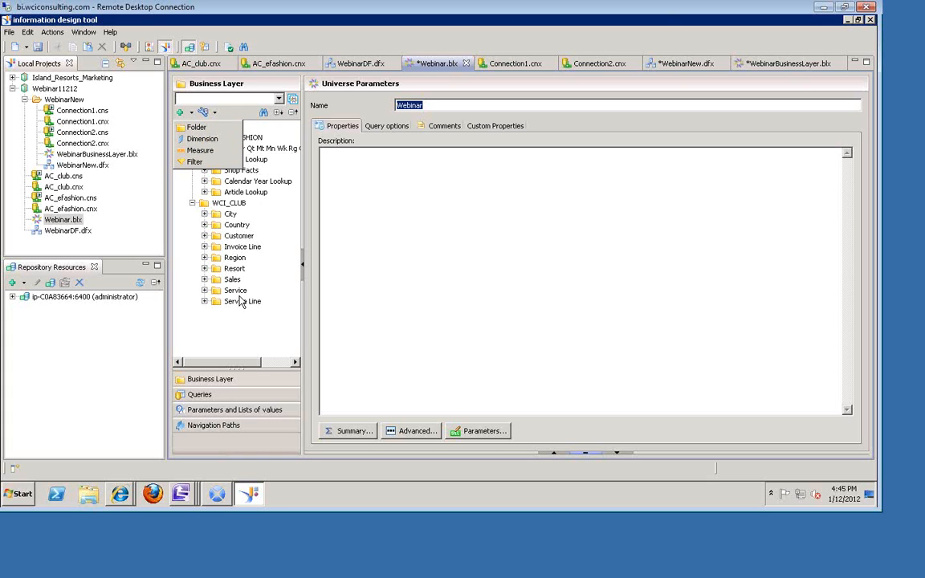
- Open the saved query of the Webinar business layer and add City from the WCI_CLUB City folder as a result object
left_click(231, 400)
left_click(231, 397)
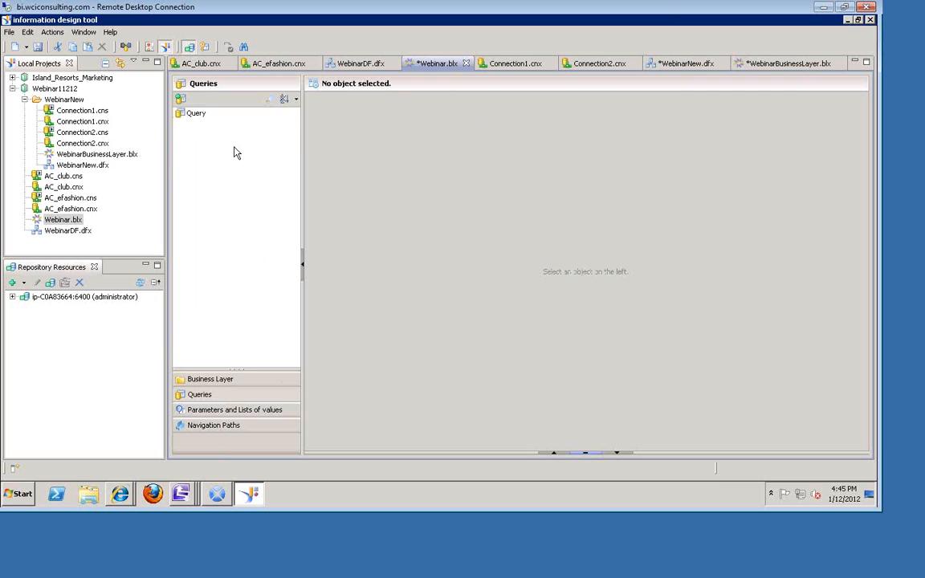
double_click(196, 115)
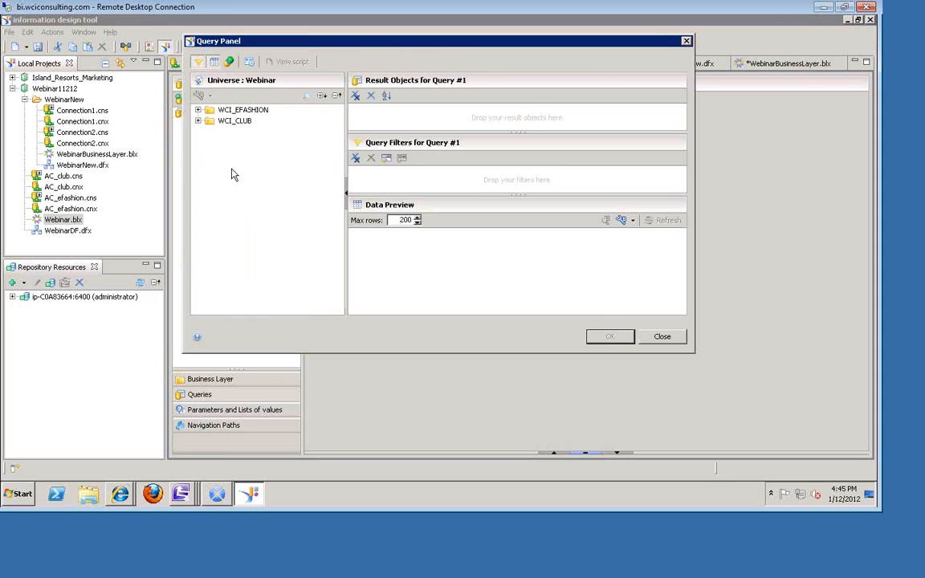
left_click(199, 122)
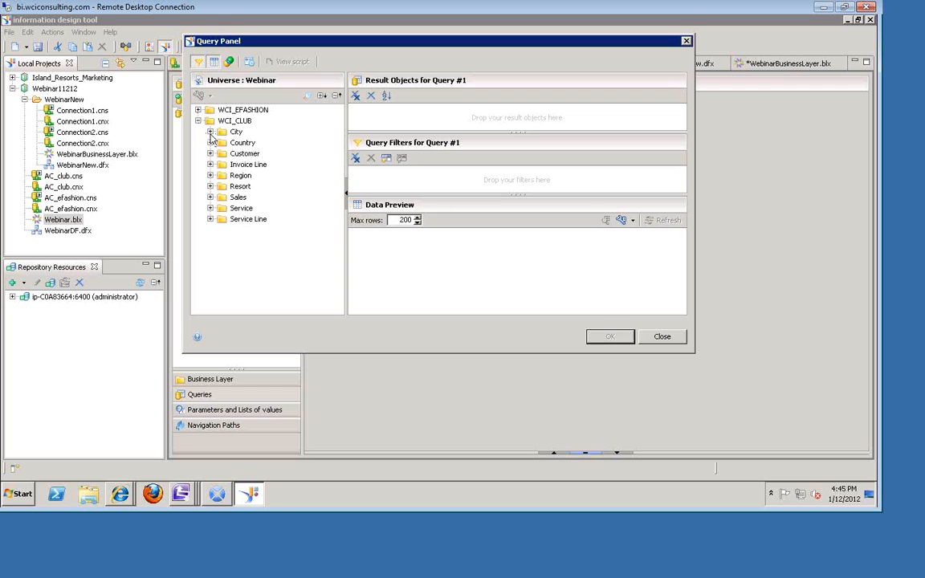
left_click(210, 133)
left_click(248, 154)
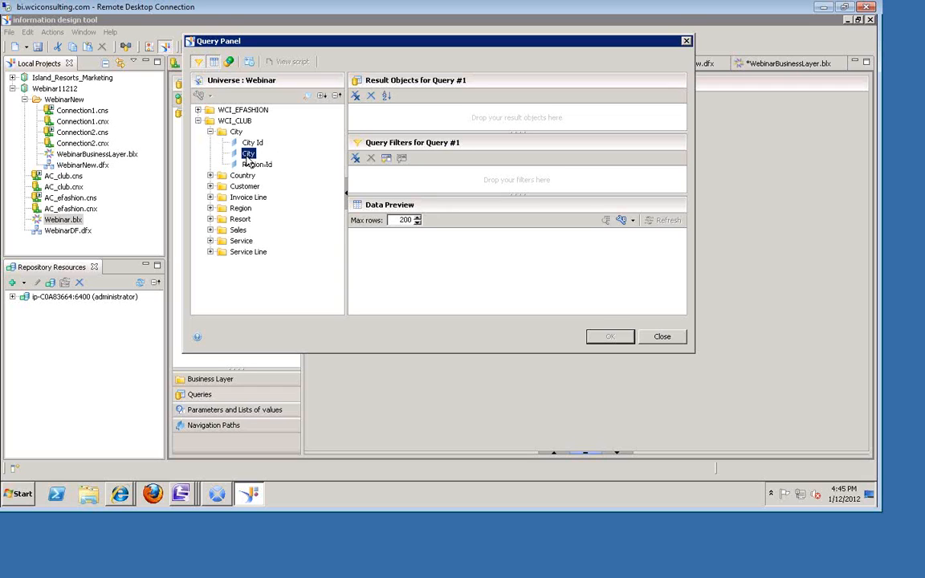
mouse_move(248, 160)
left_mouse_down()
mouse_move(226, 145)
mouse_move(389, 118)
left_mouse_up()
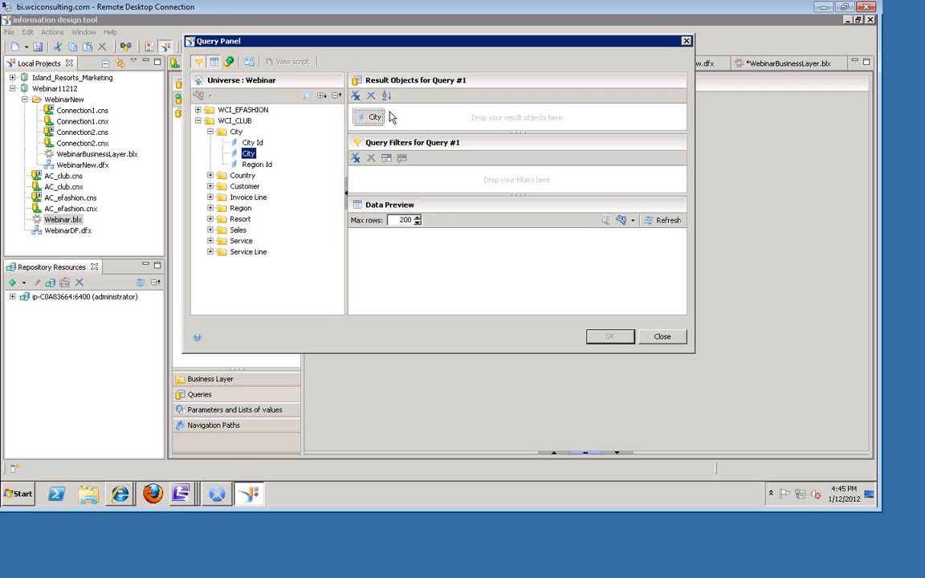
- Add City from the WCI_EFASHION Outlet Lookup folder to the result objects, refresh the data preview and look through the rows
left_click(197, 110)
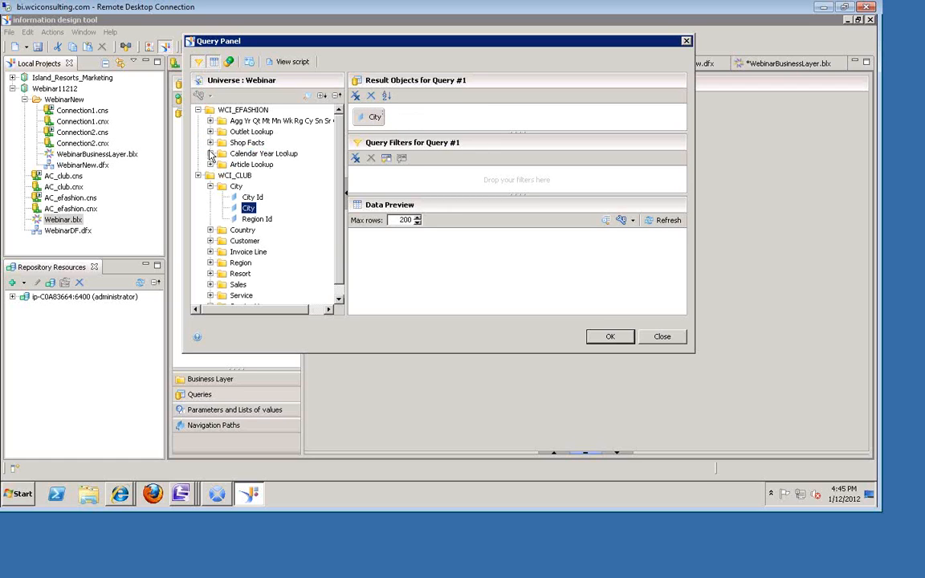
left_click(209, 142)
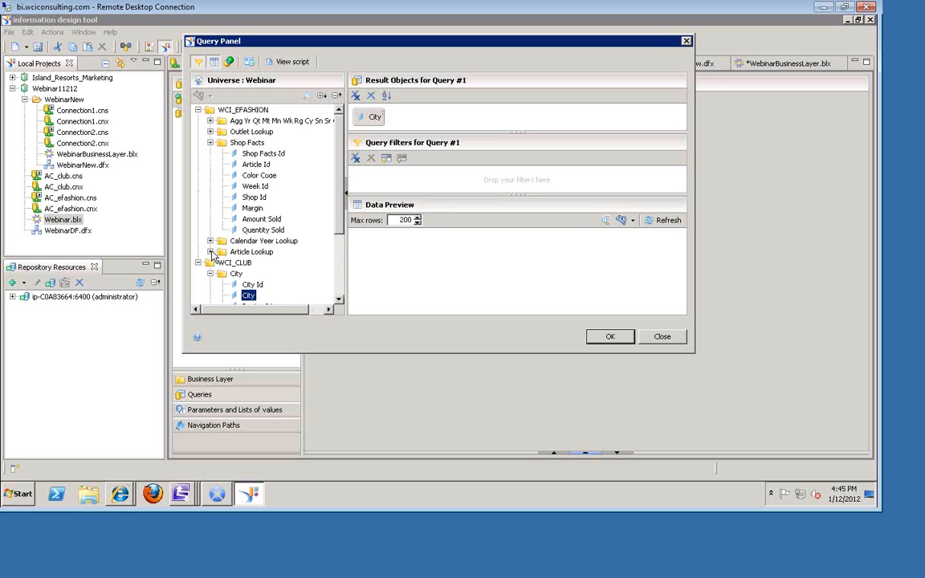
left_click_drag(248, 241, 417, 119)
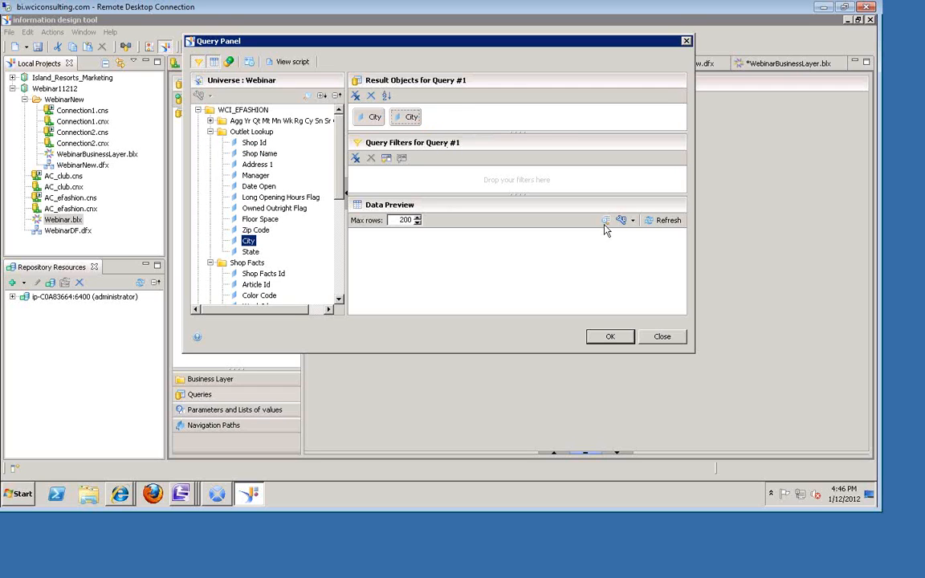
left_click(669, 222)
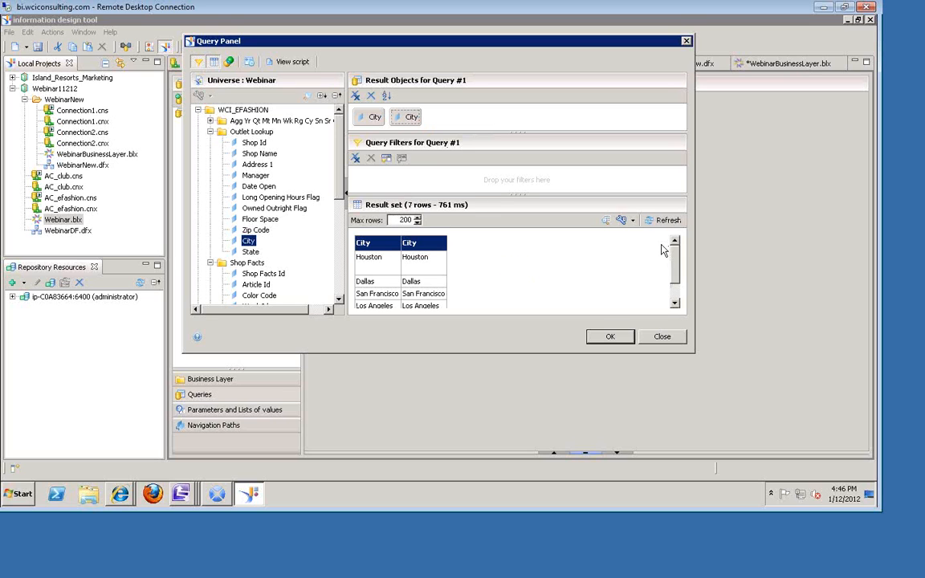
left_click(675, 305)
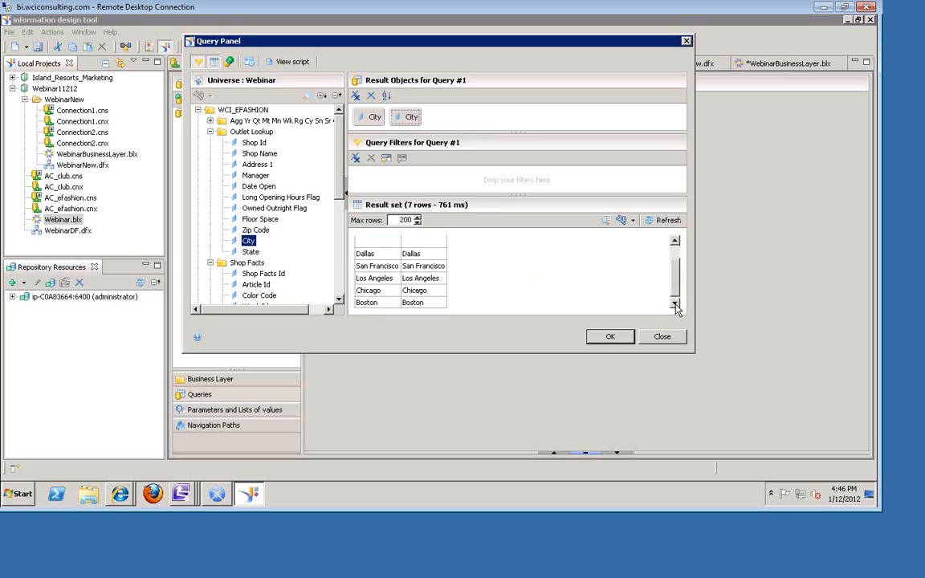
scroll(675, 297, "up", 3)
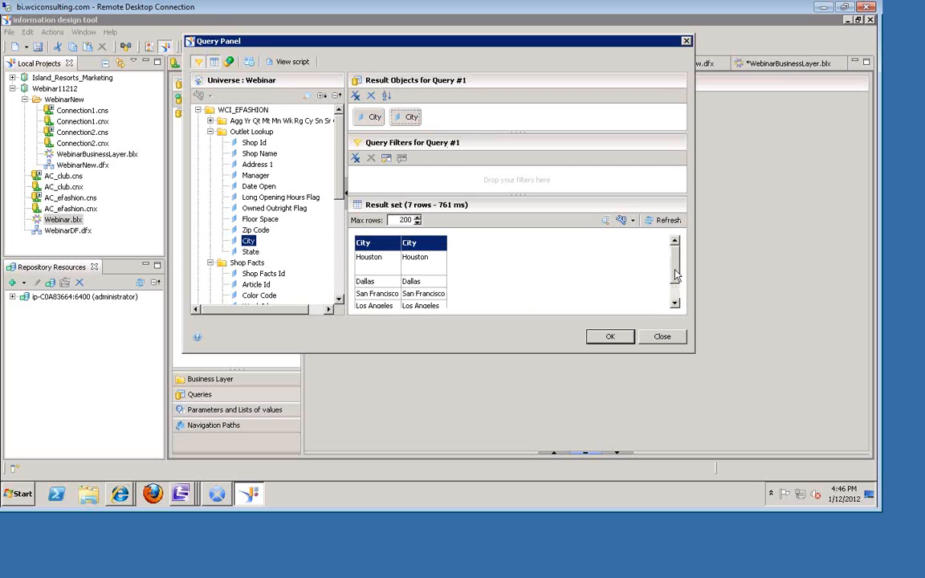
scroll(675, 293, "down", 3)
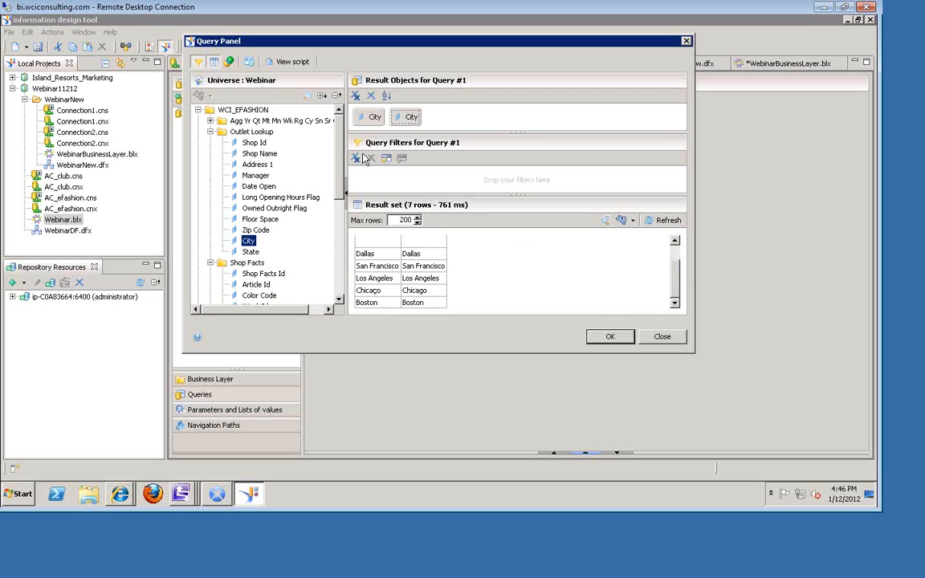
- Add Shop Name from Outlet Lookup to the query's result objects and refresh the result set
left_click(250, 142)
mouse_move(327, 145)
left_mouse_down()
mouse_move(465, 127)
mouse_move(233, 144)
mouse_move(257, 159)
left_mouse_up()
left_click_drag(454, 121, 457, 119)
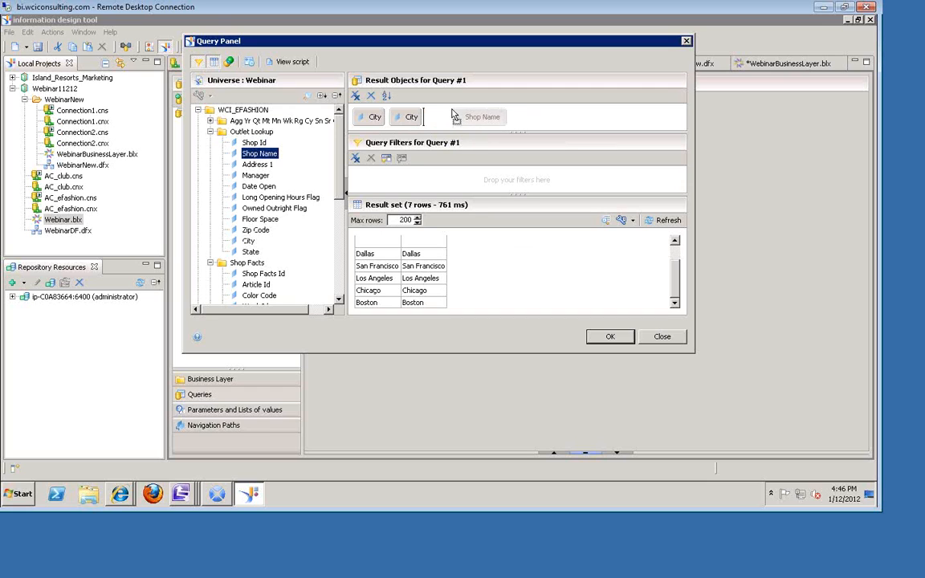
left_click(665, 224)
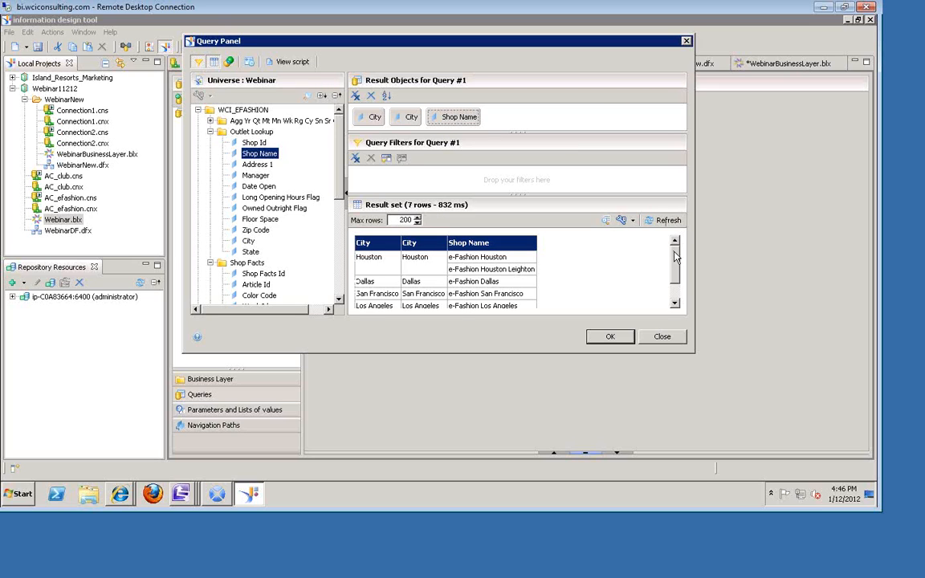
mouse_move(675, 258)
left_mouse_down()
mouse_move(675, 287)
mouse_move(676, 253)
left_mouse_up()
- Review the combined queries area, the query properties and the generated query script without changing them
left_click(230, 64)
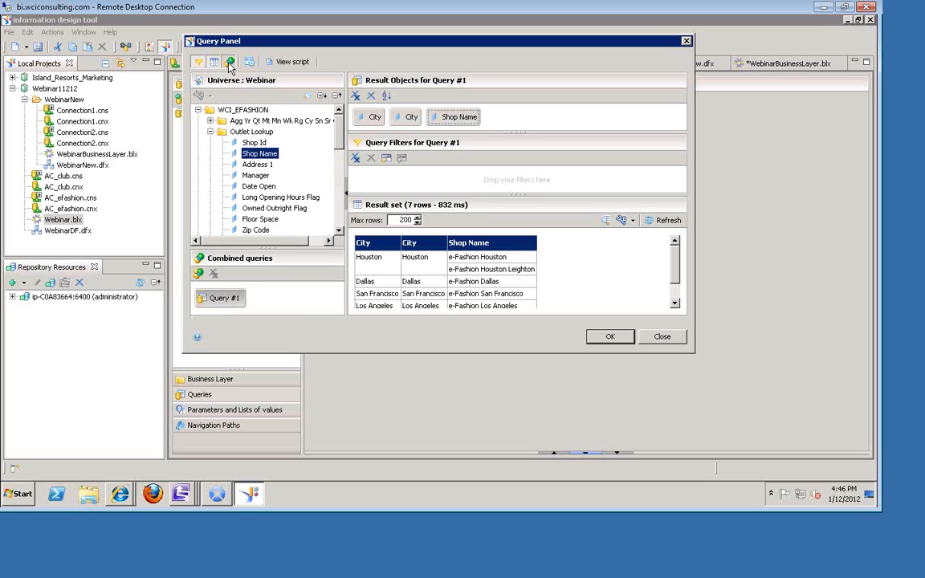
left_click(229, 65)
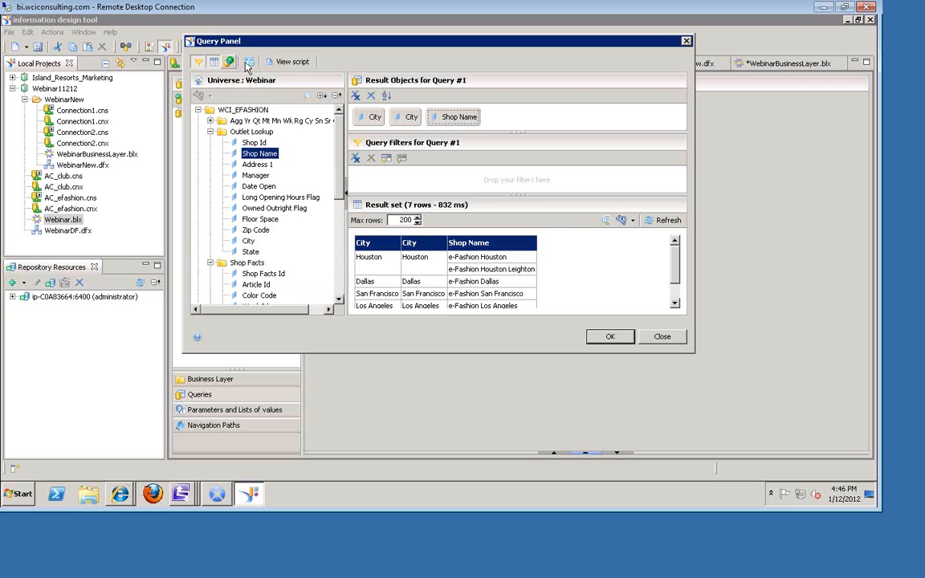
left_click(248, 64)
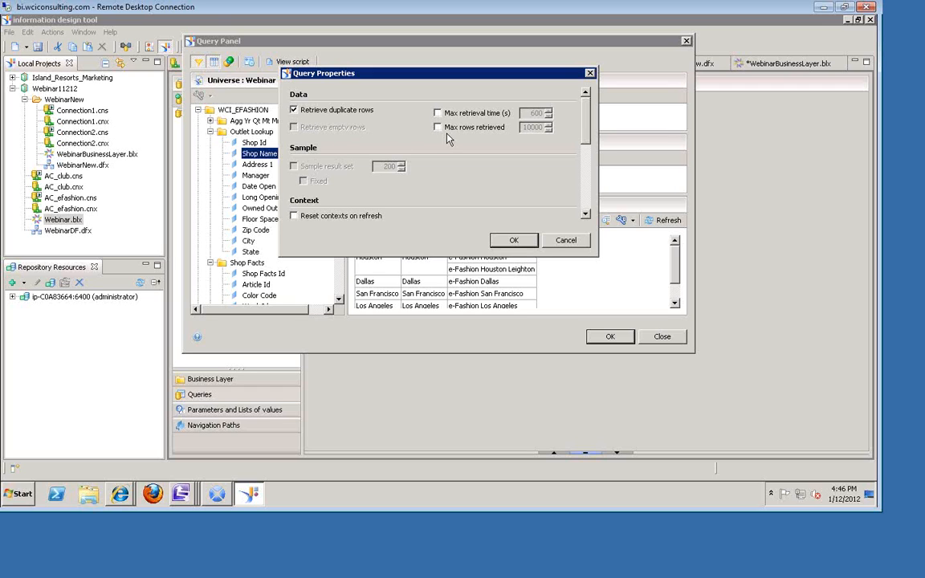
left_click_drag(591, 141, 527, 192)
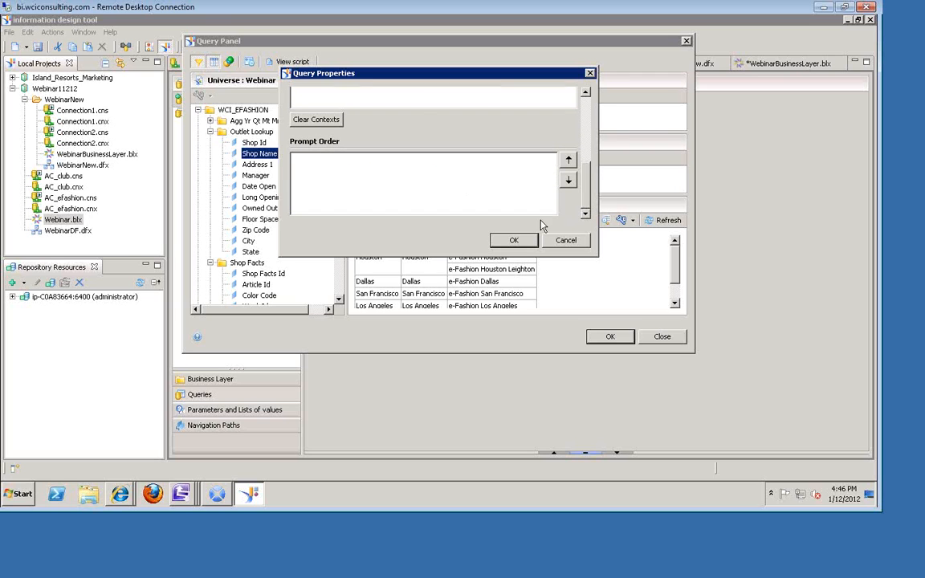
left_click(513, 239)
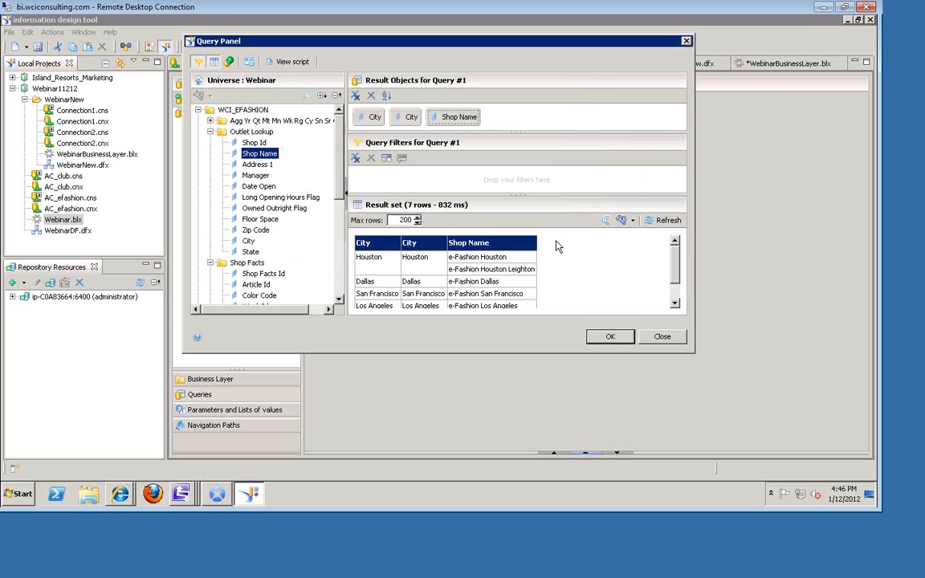
left_click(292, 63)
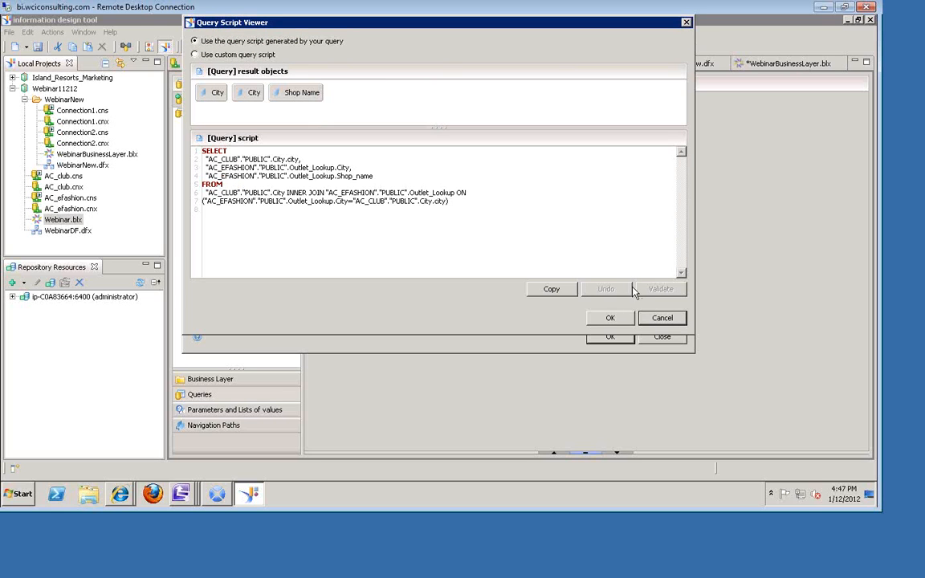
left_click(662, 317)
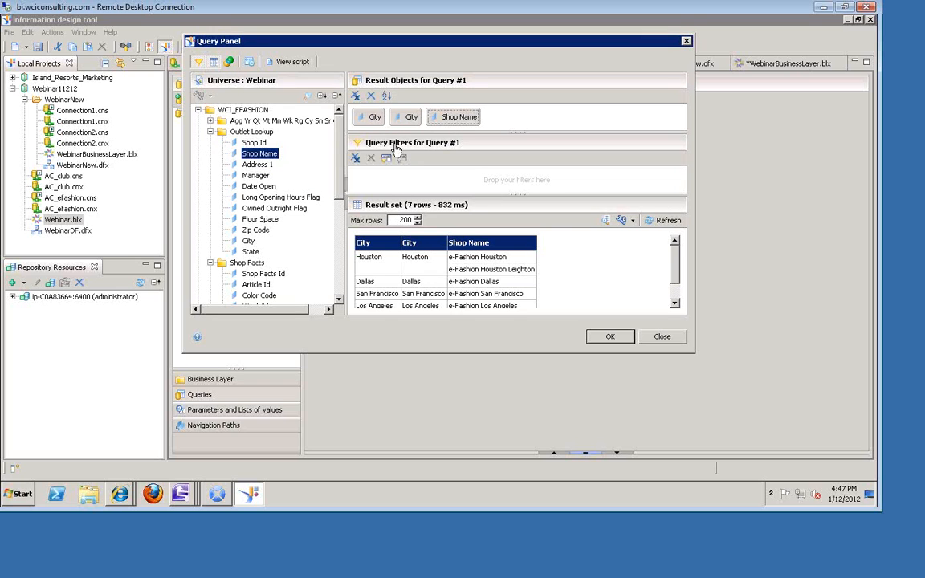
- Add a query filter for State from Outlet Lookup, equal to Texas chosen from the list of values
left_click_drag(252, 254, 376, 176)
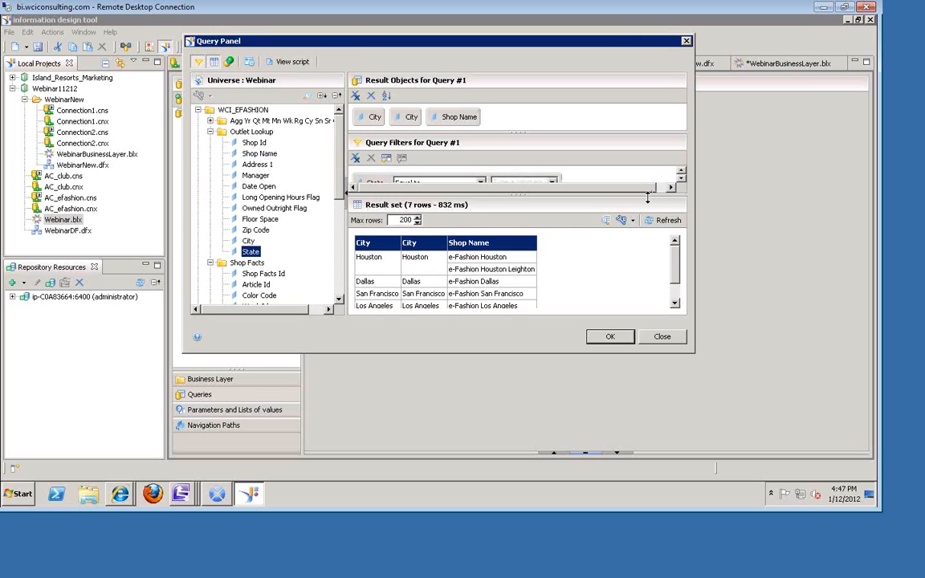
left_click_drag(648, 210, 643, 258)
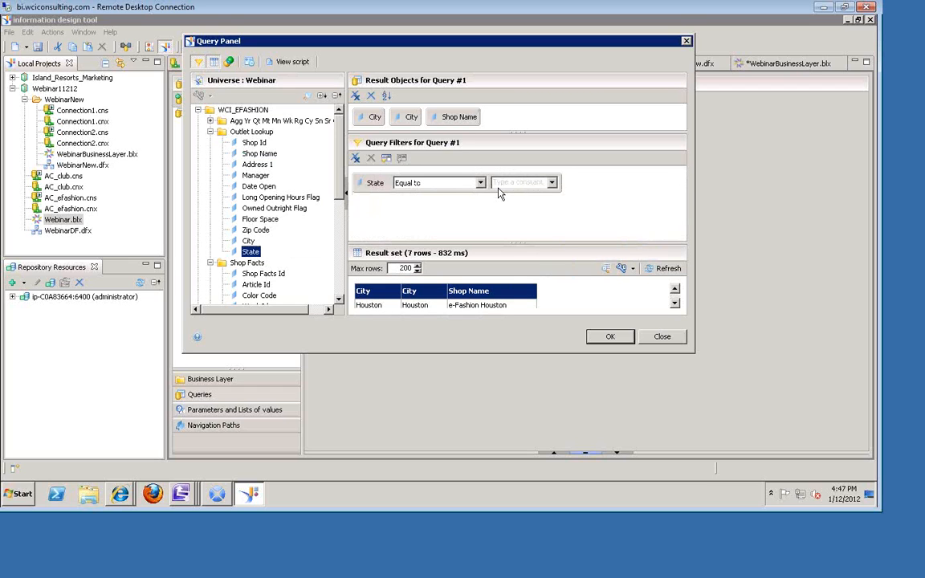
left_click(553, 183)
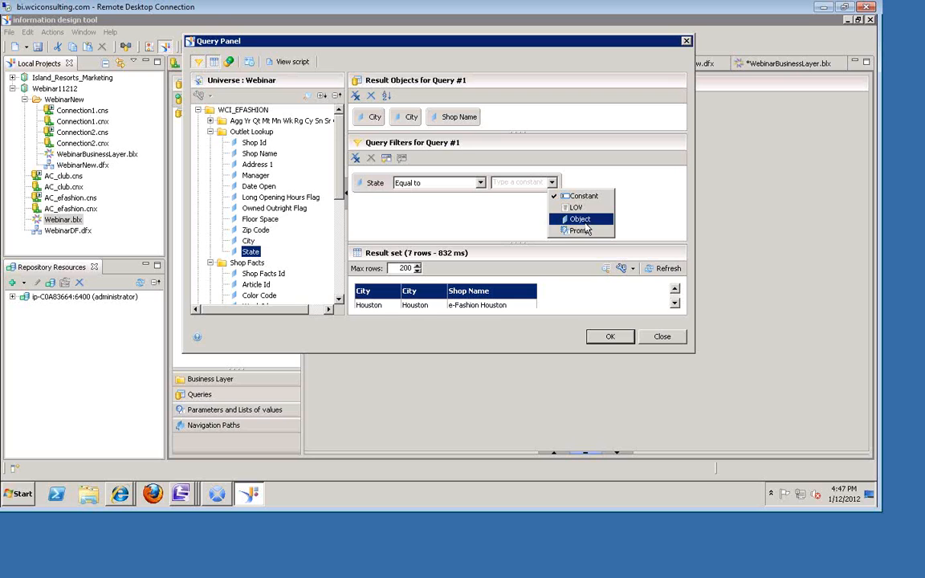
left_click(578, 208)
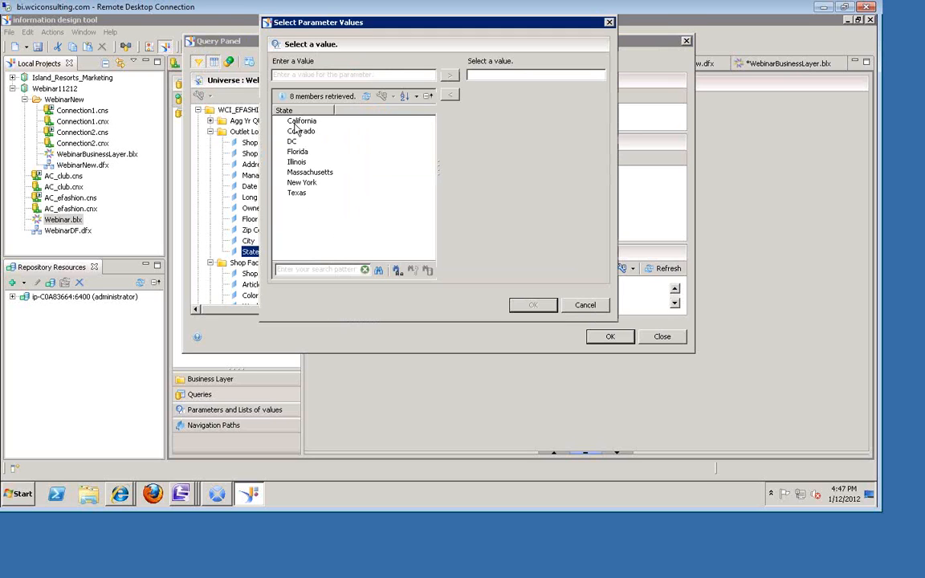
left_click(297, 193)
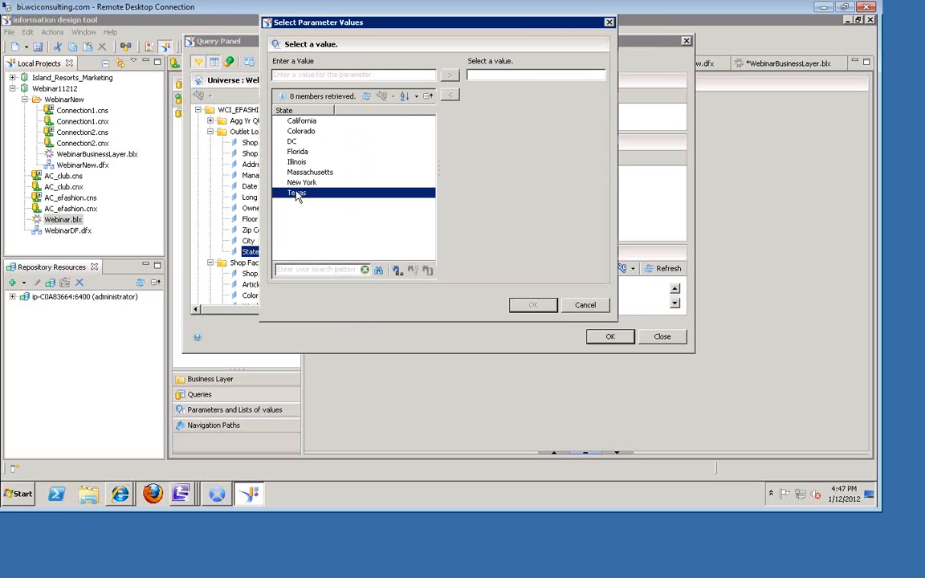
left_click(449, 75)
left_click(530, 304)
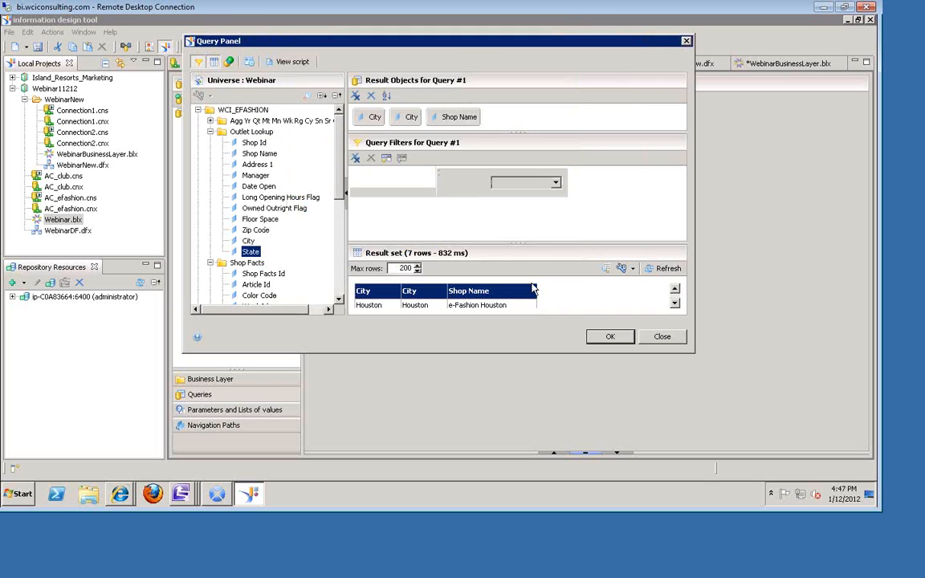
- Refresh the filtered result set, examine all its rows and close the query without saving it
left_click(661, 269)
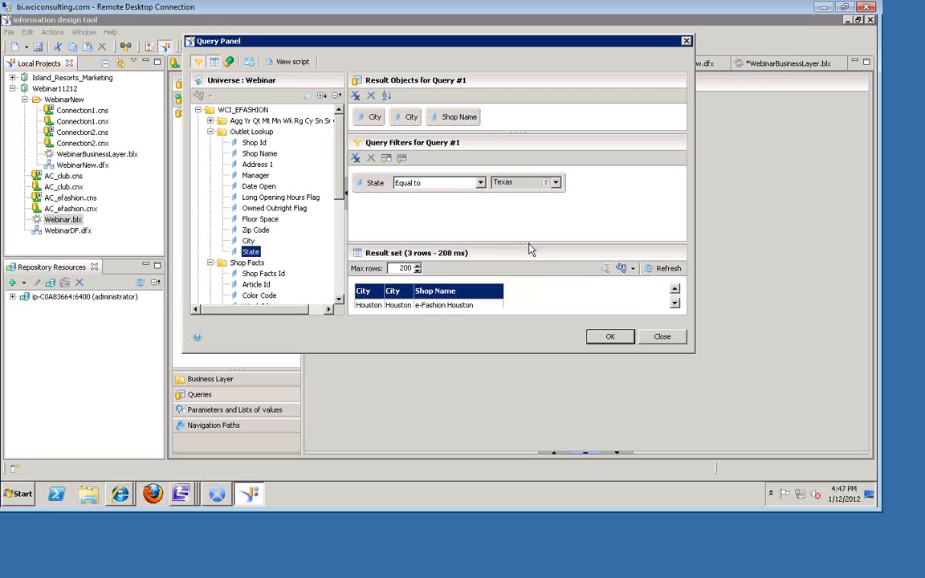
left_click_drag(528, 243, 526, 179)
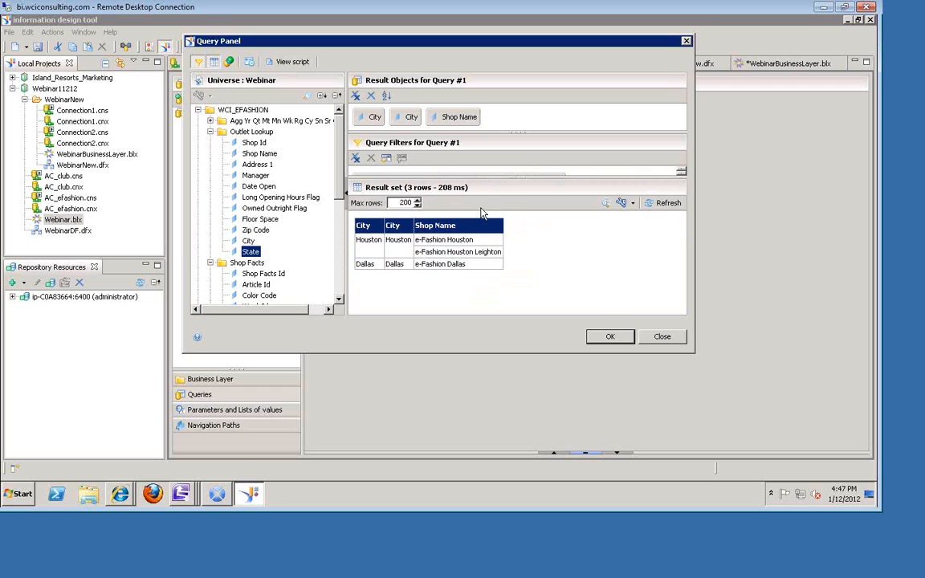
left_click(660, 337)
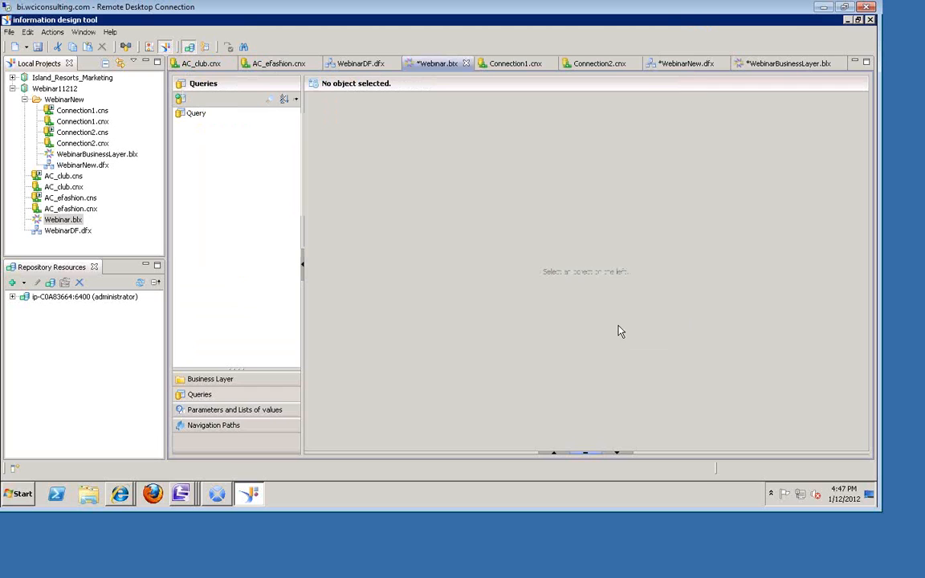
- Create a parameter in the Webinar business layer named State Definition with the description Choose State
left_click(242, 411)
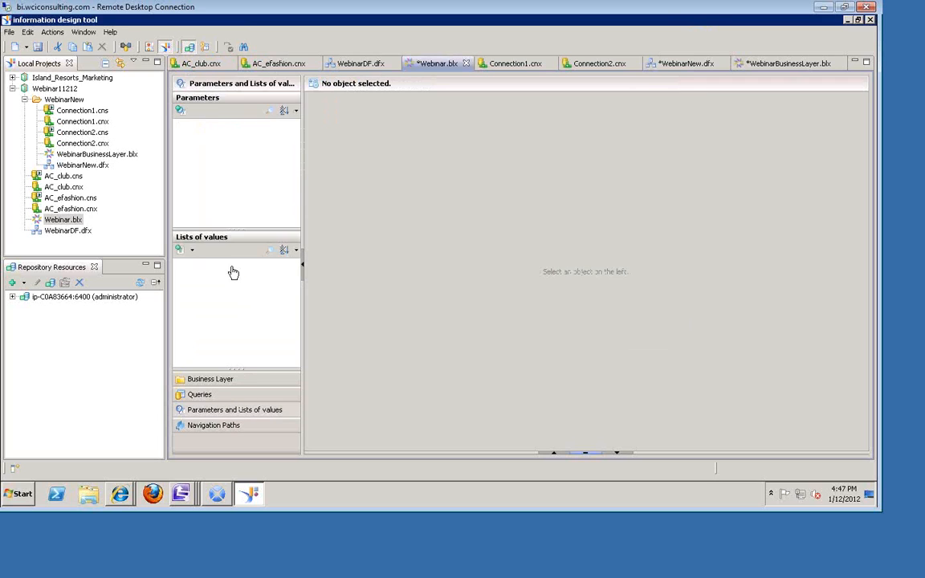
left_click(180, 111)
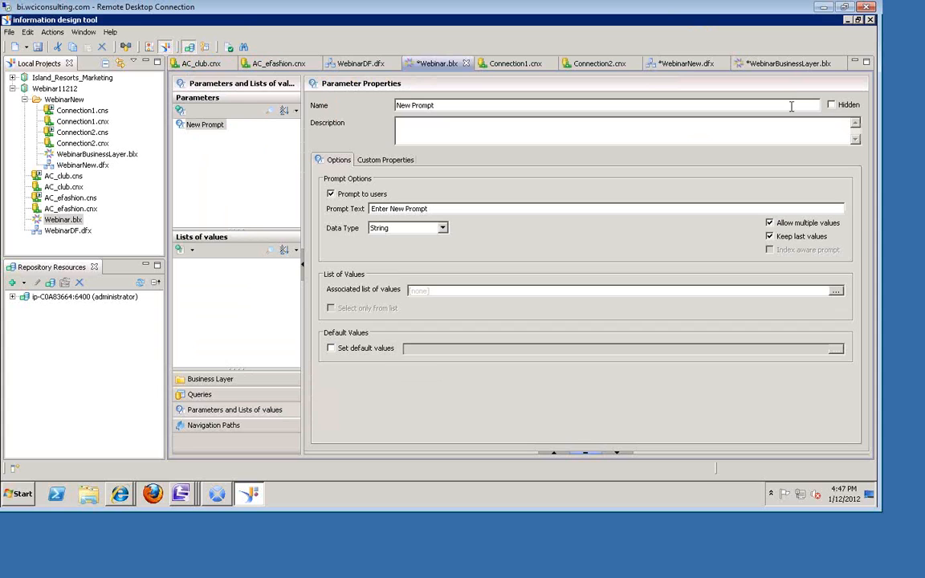
triple_click(456, 105)
type("State Definition")
key("Tab")
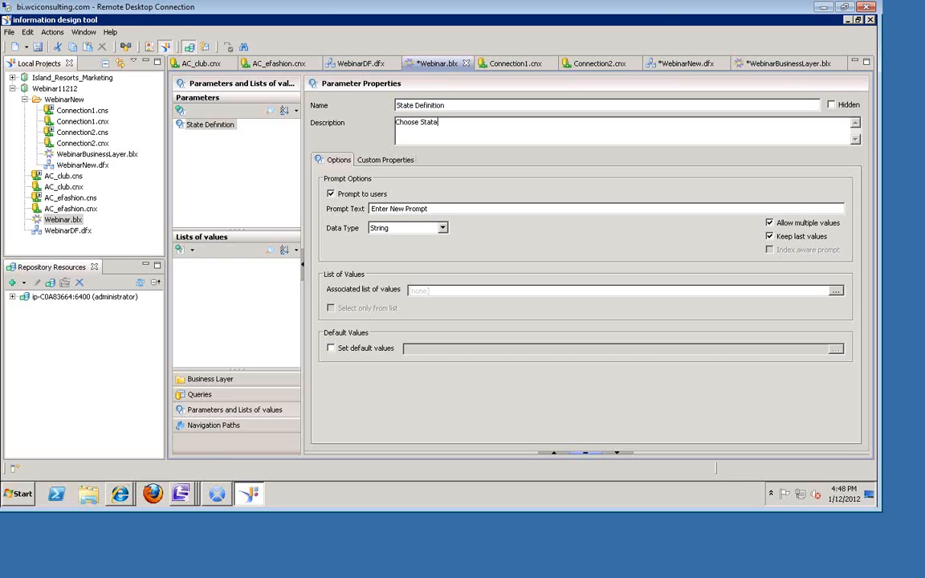
- Set the State Definition parameter's prompt text to Enter State and keep String as its data type
left_click_drag(390, 209, 429, 209)
type("State")
left_click(442, 229)
left_click(443, 230)
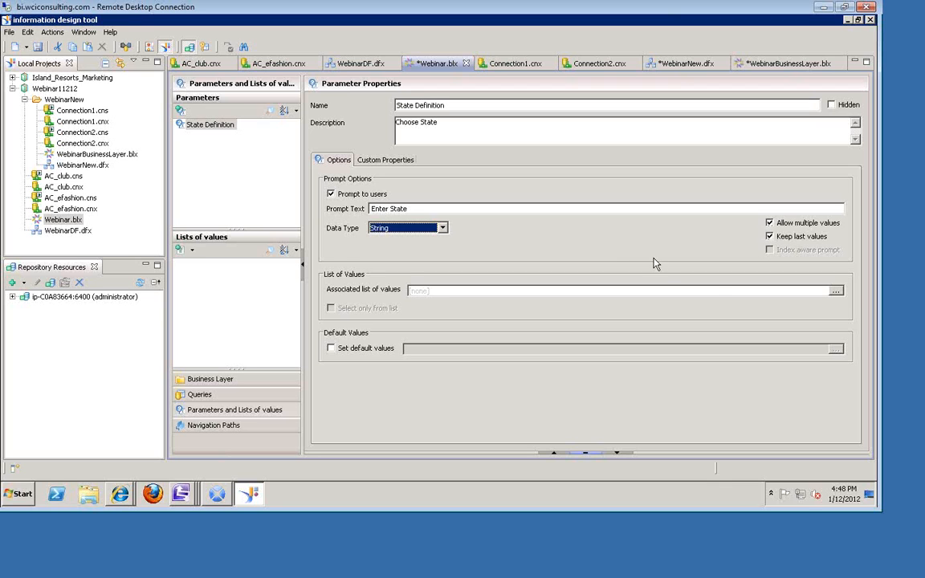
- Associate the State Definition parameter with the list of values of State from Outlet Lookup
left_click(835, 292)
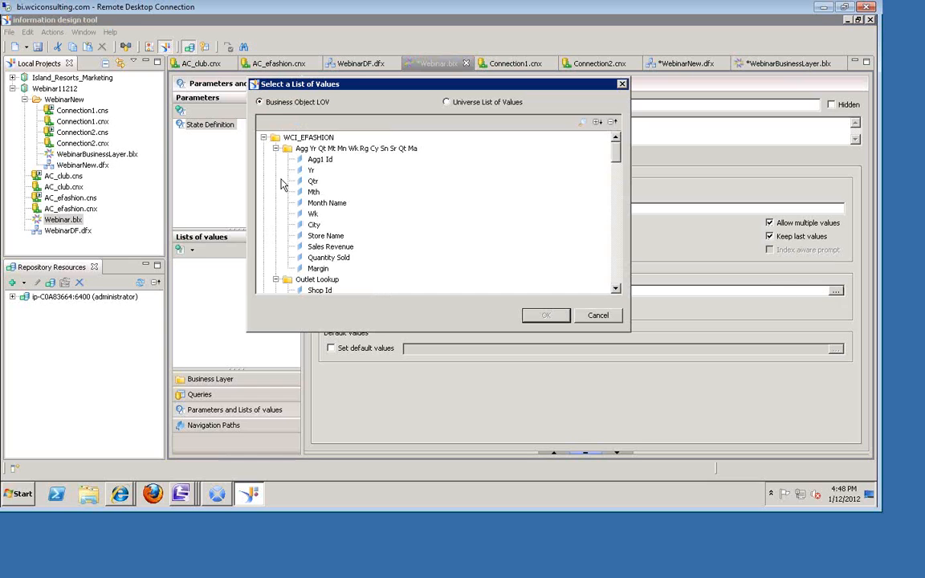
scroll(616, 170, "down", 4)
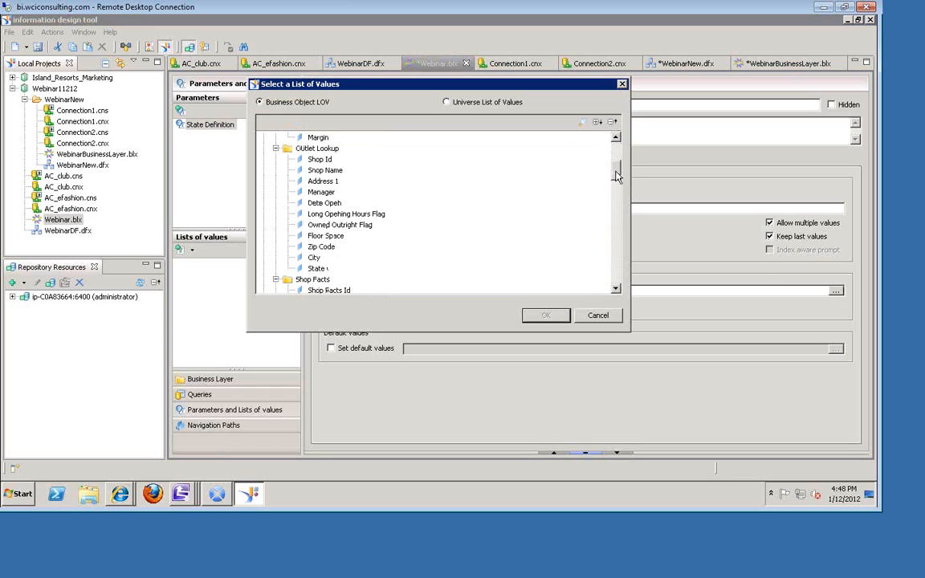
double_click(318, 269)
- Enable default values for the State Definition parameter and choose Texas as the default
left_click(333, 348)
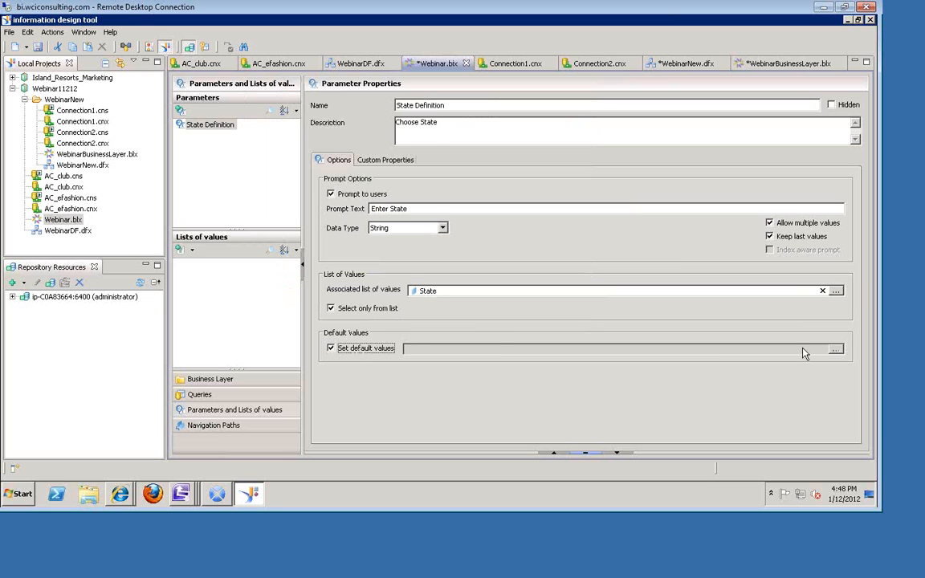
left_click(836, 348)
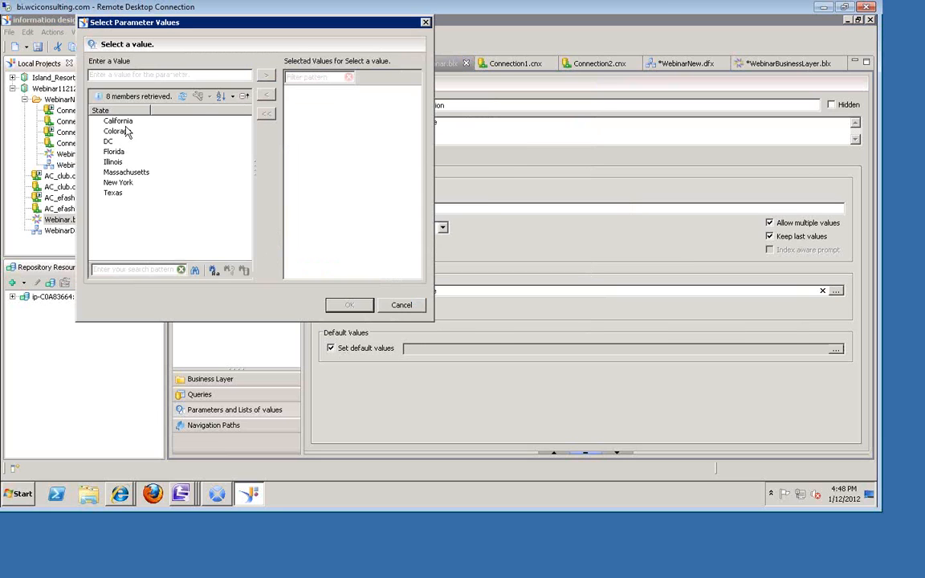
left_click(112, 193)
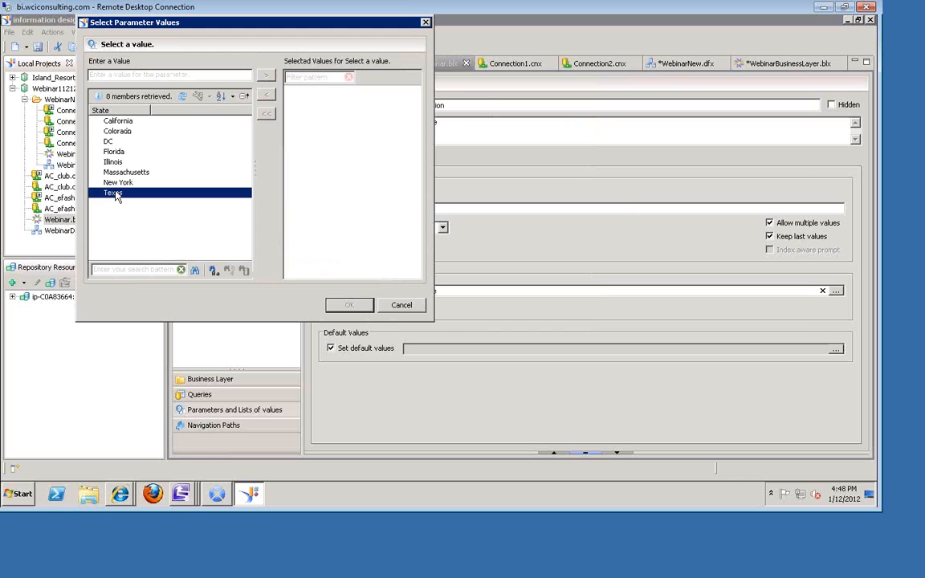
left_click(267, 75)
left_click(351, 306)
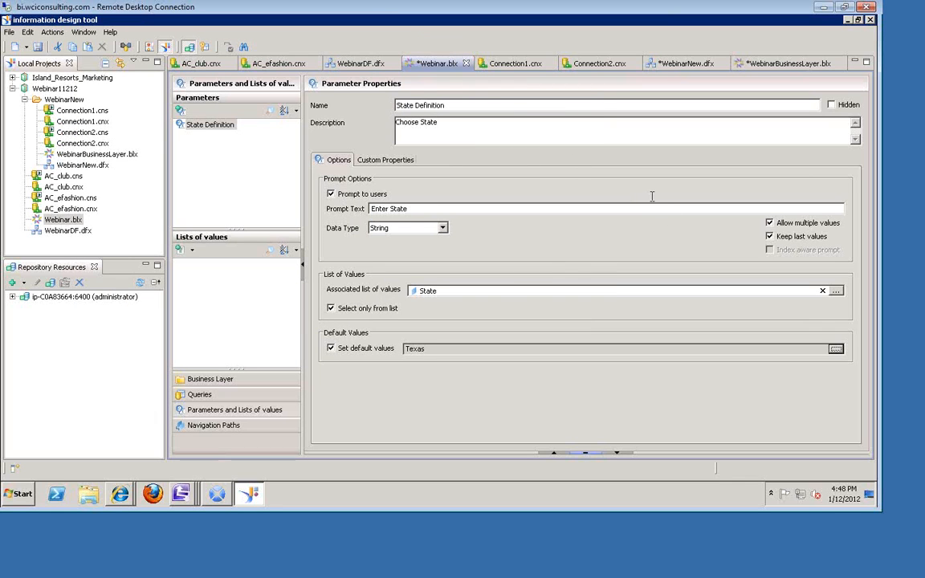
- Examine the dimensions of the default navigation paths for the Agg table, Calendar Year Lookup and Customer
left_click(227, 428)
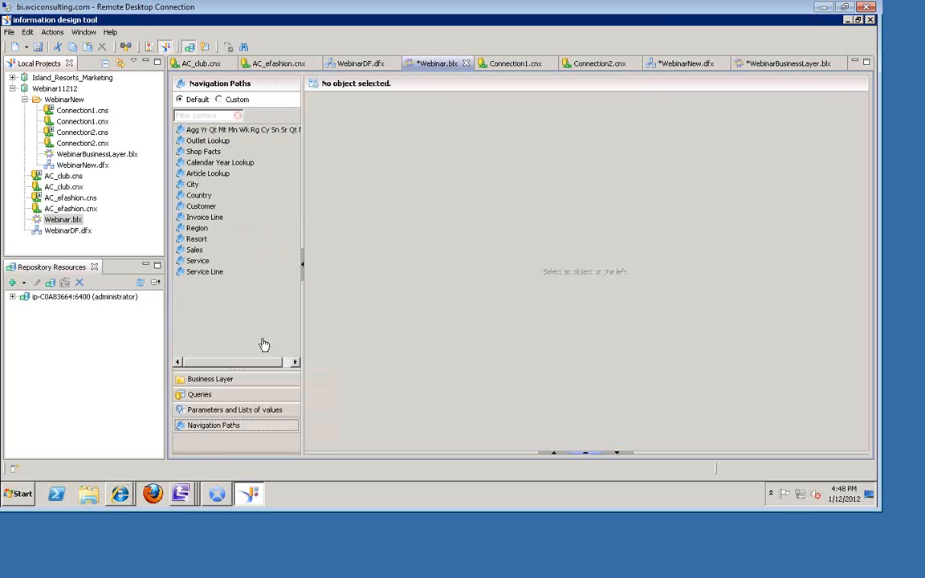
left_click(212, 131)
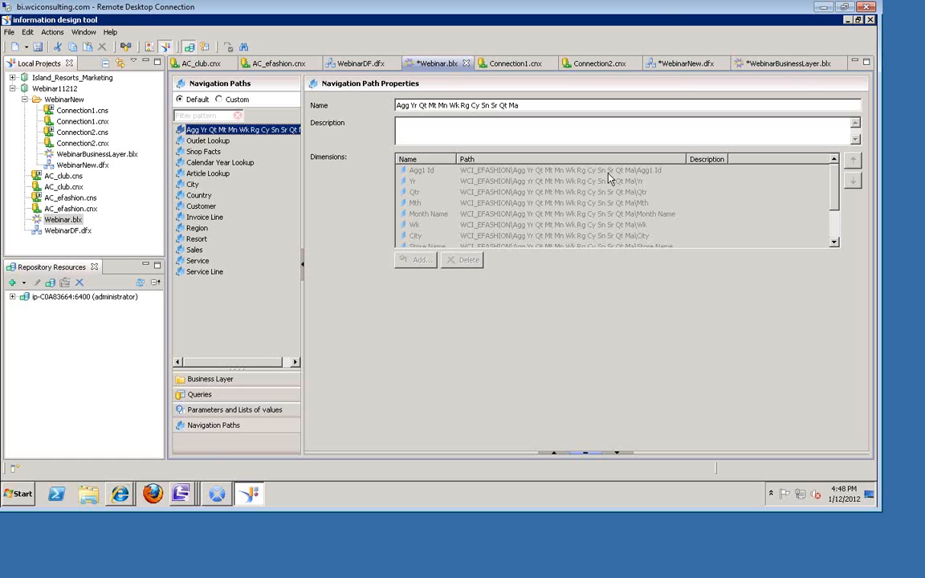
left_click(211, 163)
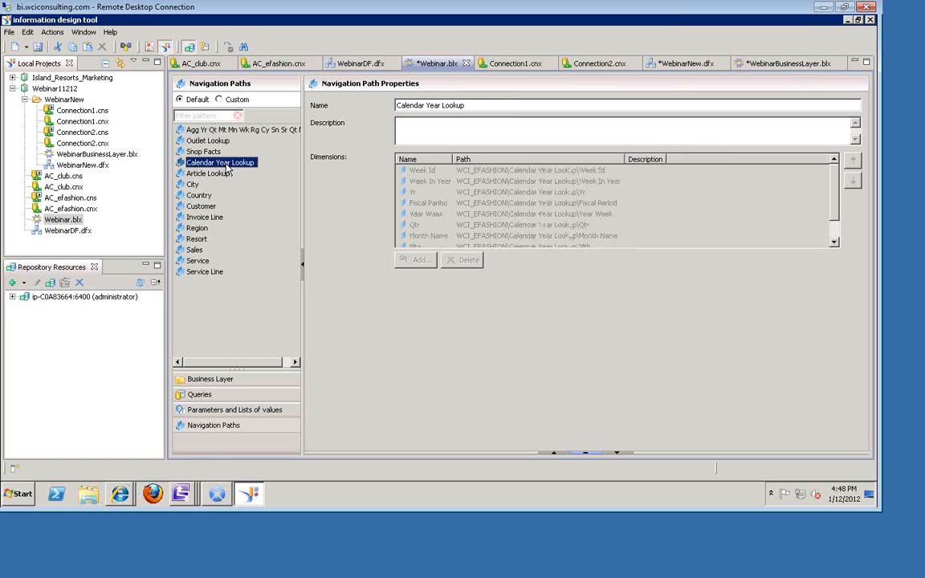
left_click(200, 207)
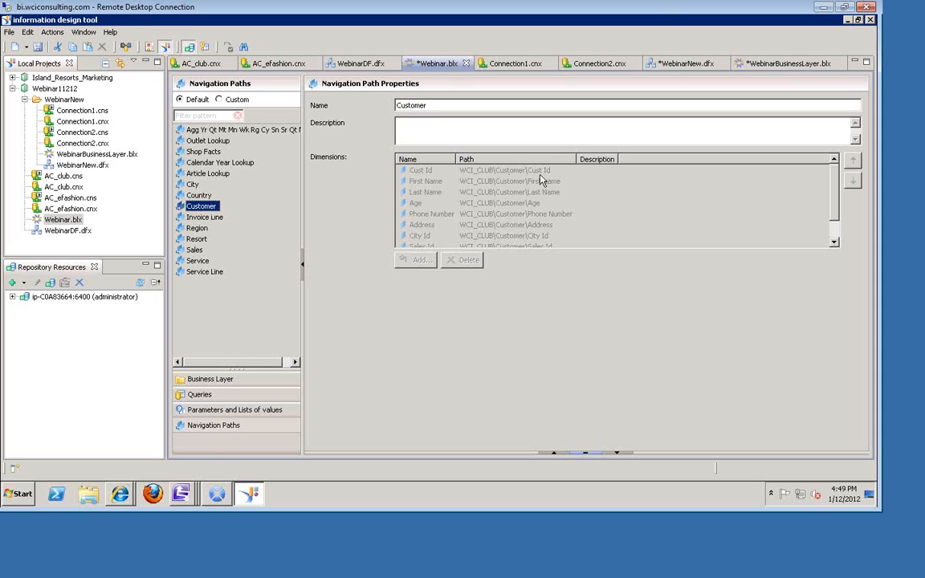
- Examine the Webinar business layer's query script parameters and the parameters available for adding, and leave without changes
left_click(237, 382)
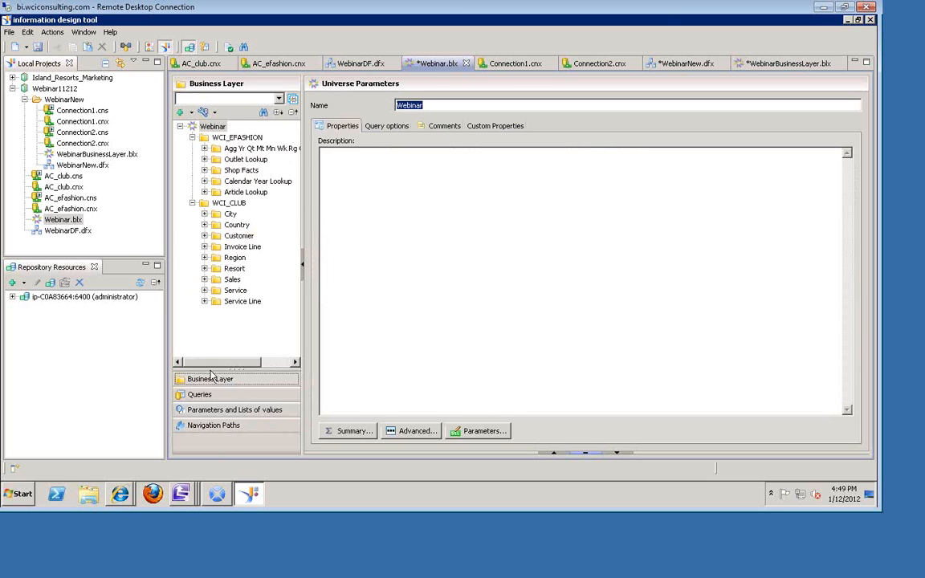
left_click(484, 432)
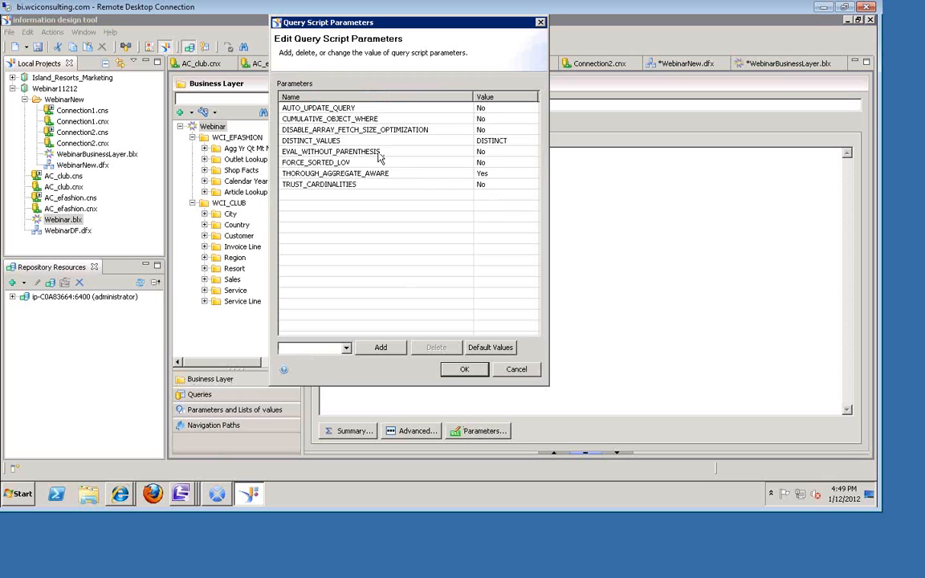
left_click(347, 348)
left_click(397, 394)
left_click(397, 393)
left_click(398, 394)
left_click(398, 394)
left_click(398, 393)
left_click(398, 392)
left_click(399, 393)
left_click(398, 393)
left_click(398, 393)
left_click(398, 393)
left_click(398, 393)
left_click(522, 370)
left_click(522, 370)
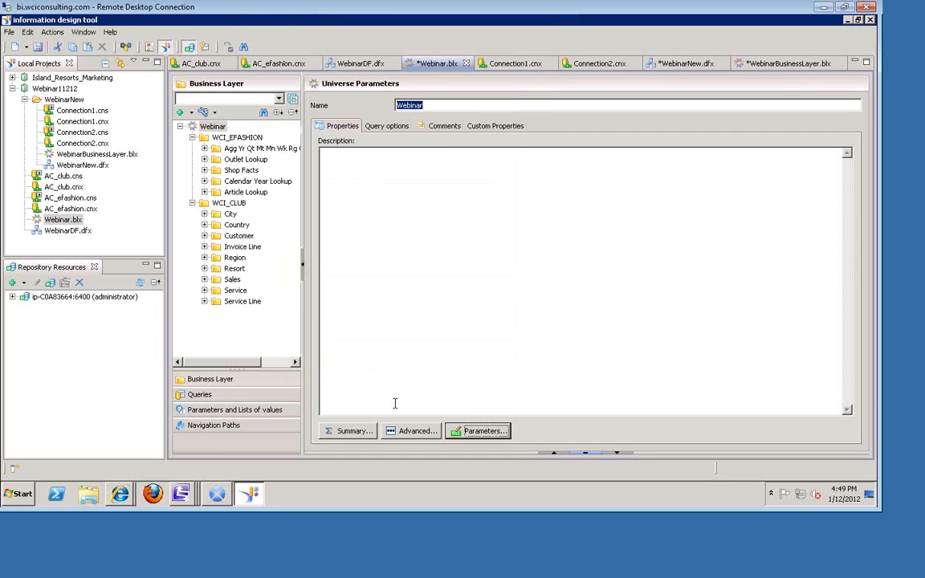
- Review the summary of the Webinar business layer and its data foundation, enlarged to show all entries, and close it
left_click(359, 435)
left_click_drag(489, 330, 640, 413)
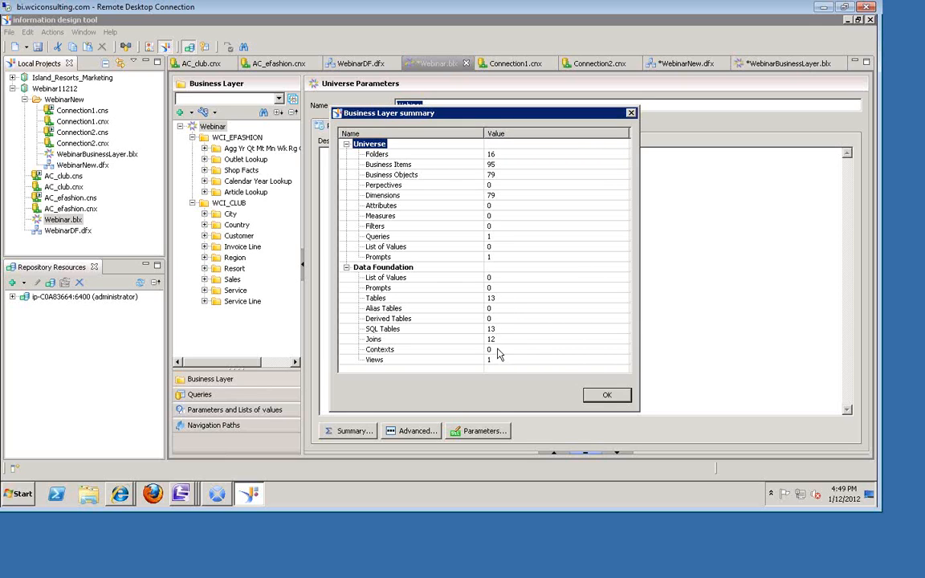
left_click(604, 396)
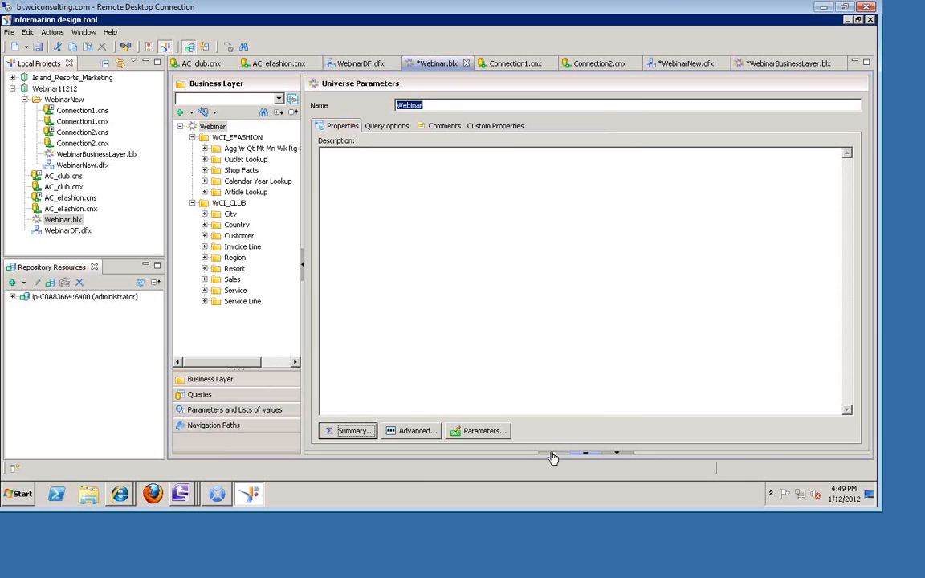
- Show the WebinarDF data foundation diagram alongside the business layer and examine its tables and joins
left_click(552, 456)
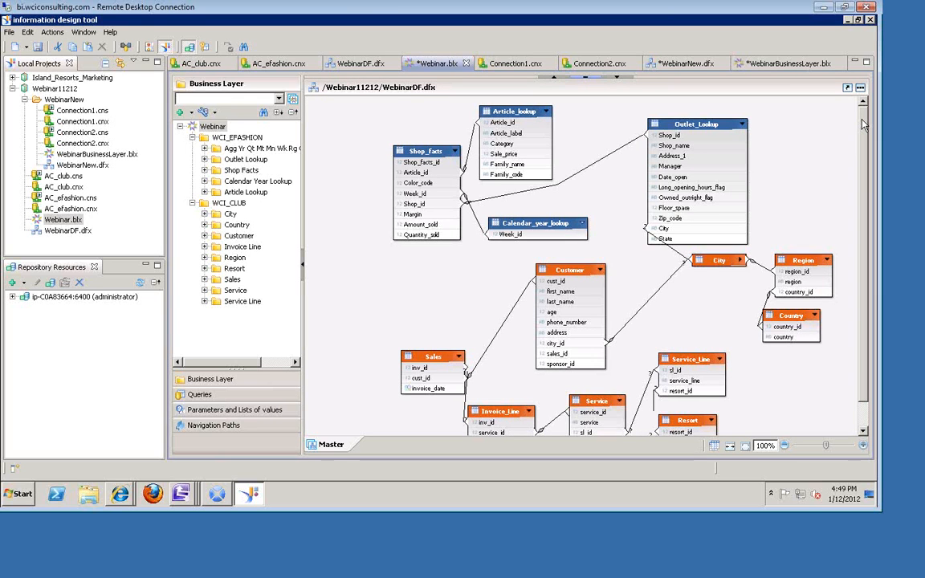
scroll(863, 124, "down", 3)
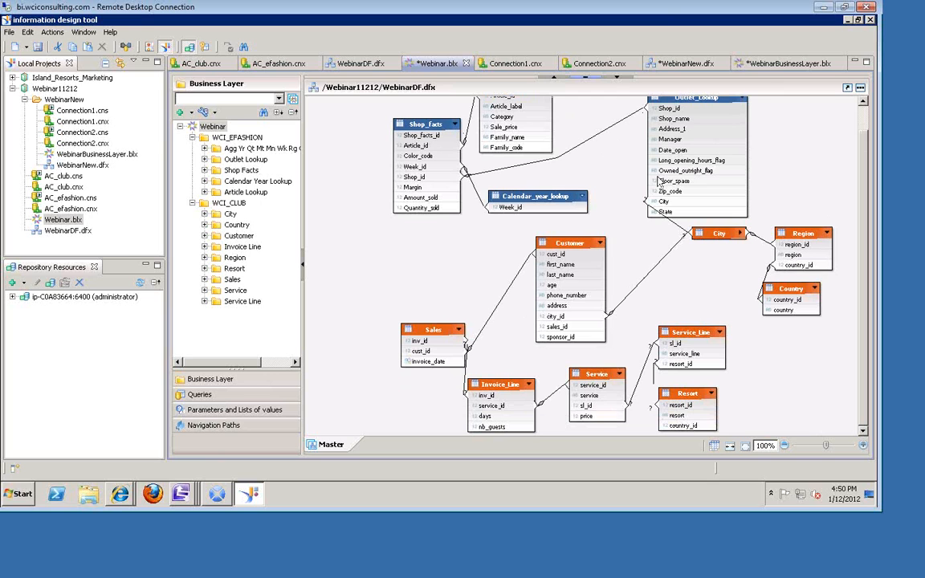
left_click_drag(865, 225, 864, 191)
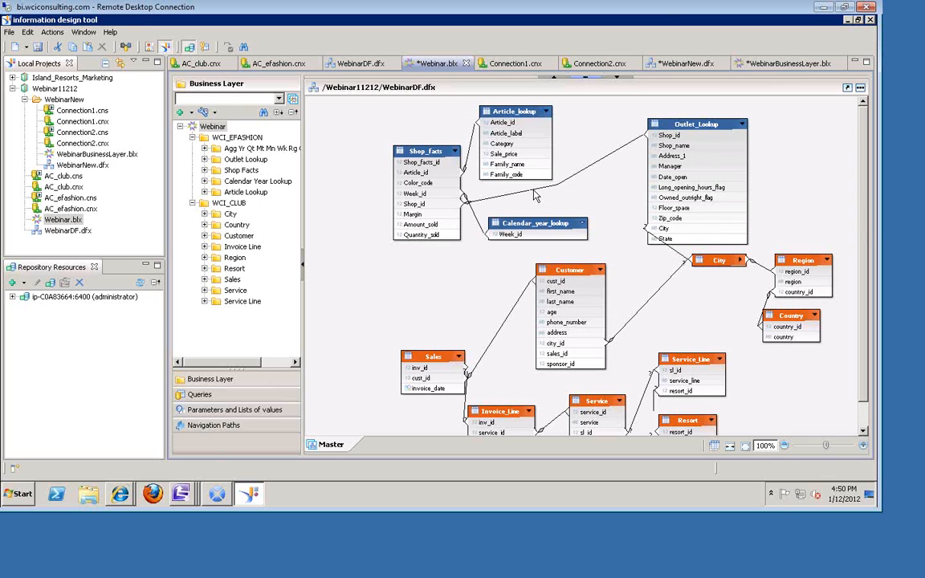
mouse_move(535, 202)
- Start publishing WebinarBusinessLayer.blx to a repository and enlarge the publishing wizard to show the integrity checks
right_click(90, 157)
mouse_move(137, 320)
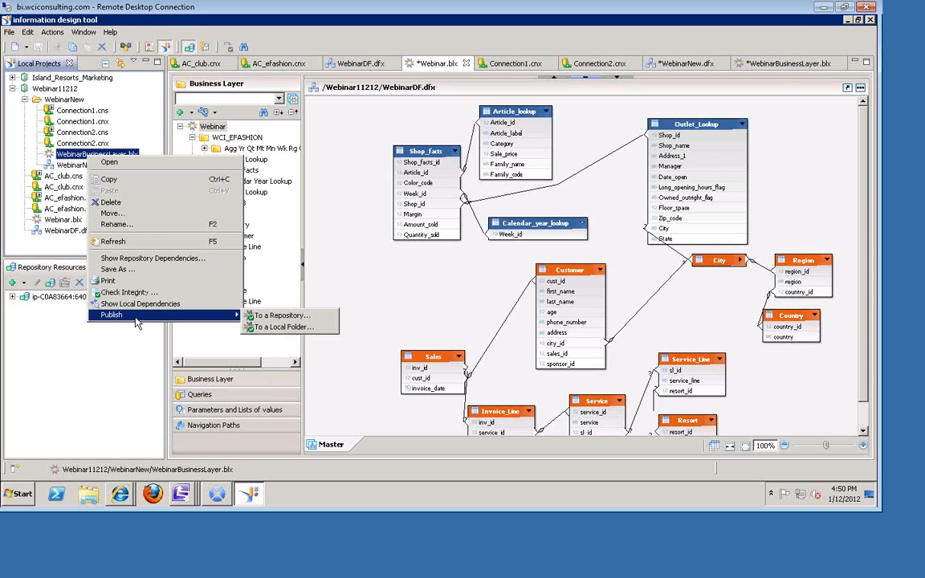
left_click(275, 317)
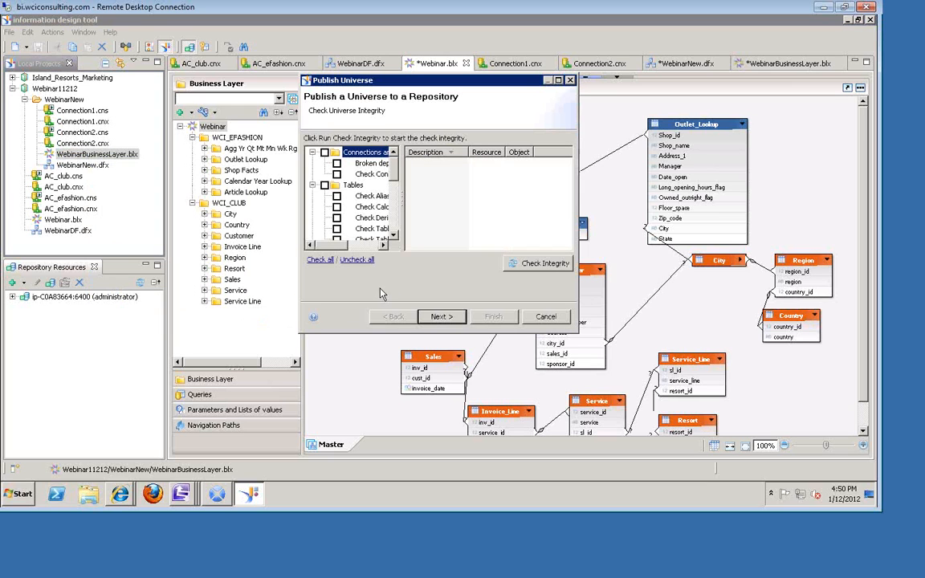
left_click_drag(577, 331, 782, 408)
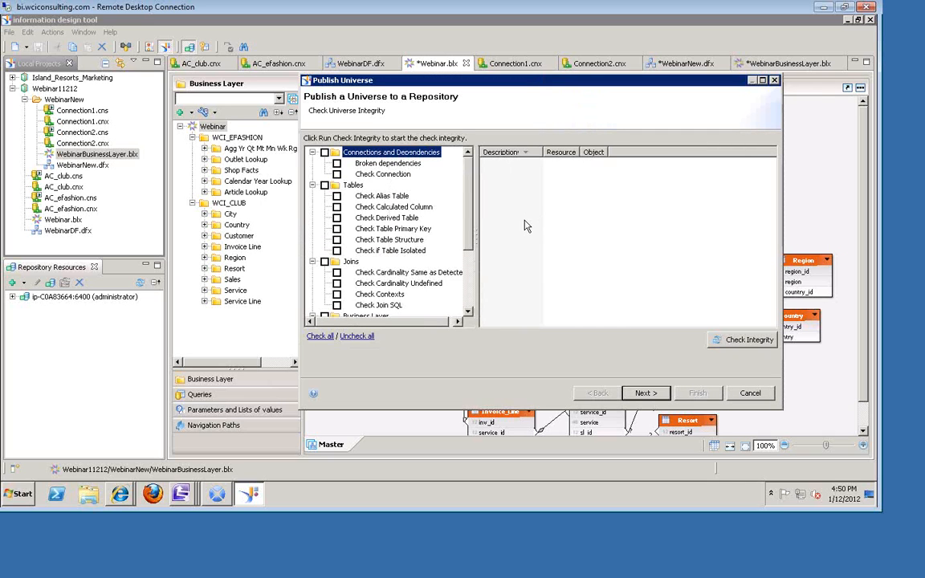
- Select all integrity checks for the universe, covering connections, tables, joins, business layer, parameters and lists of values
left_click(324, 153)
left_click(324, 185)
double_click(324, 261)
left_click(324, 273)
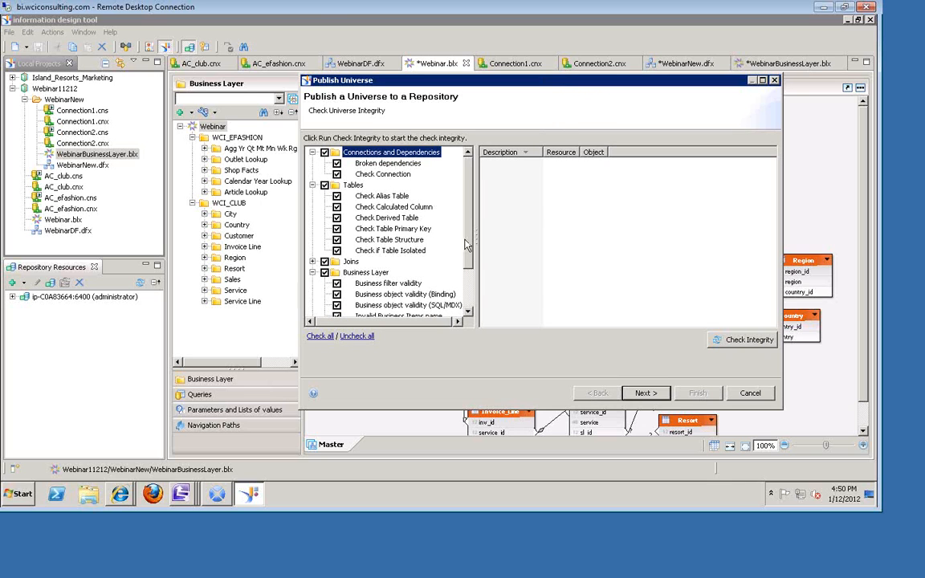
scroll(419, 239, "down", 2)
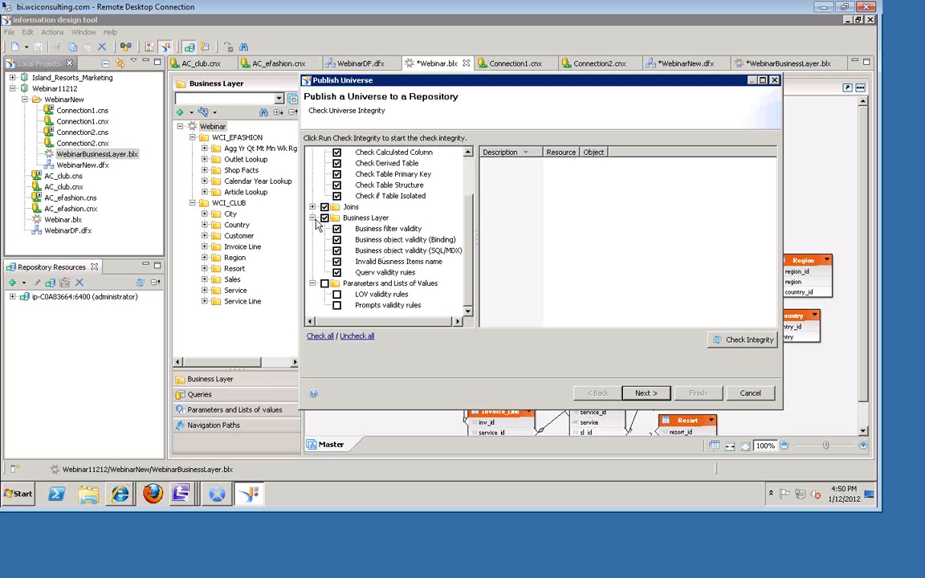
left_click(313, 207)
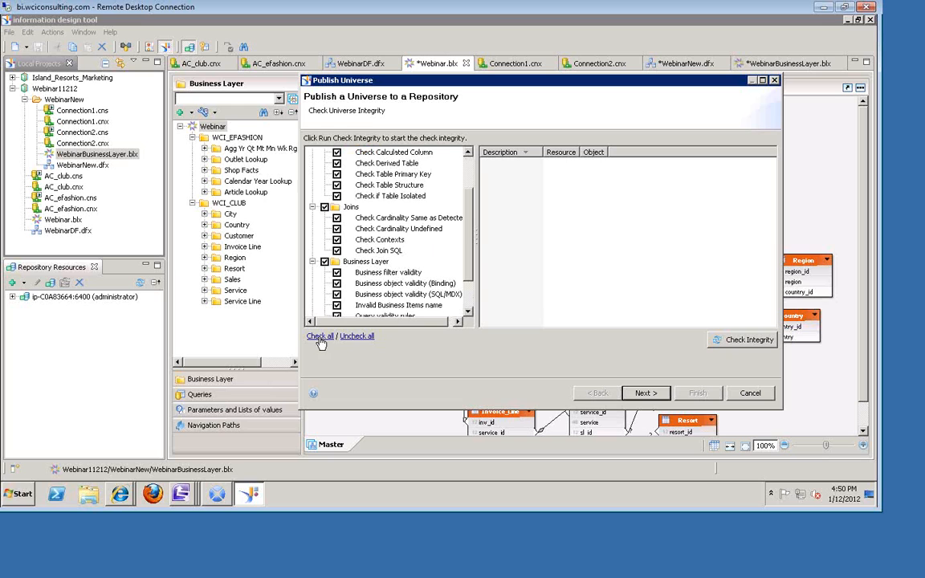
left_click(357, 337)
left_click(327, 339)
left_click_drag(469, 244, 468, 206)
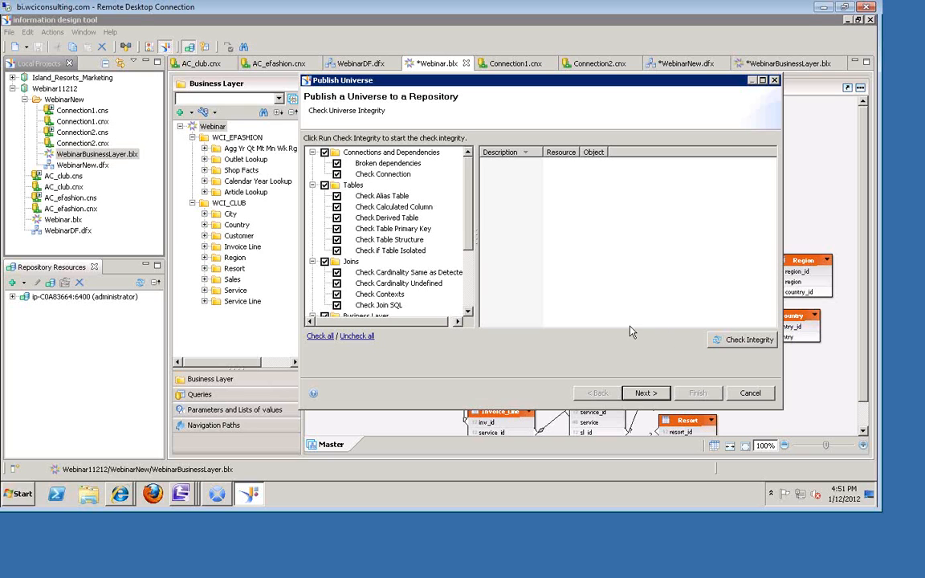
- Publish the universe to the webi universes repository folder, view the publication details and close the message
left_click(643, 394)
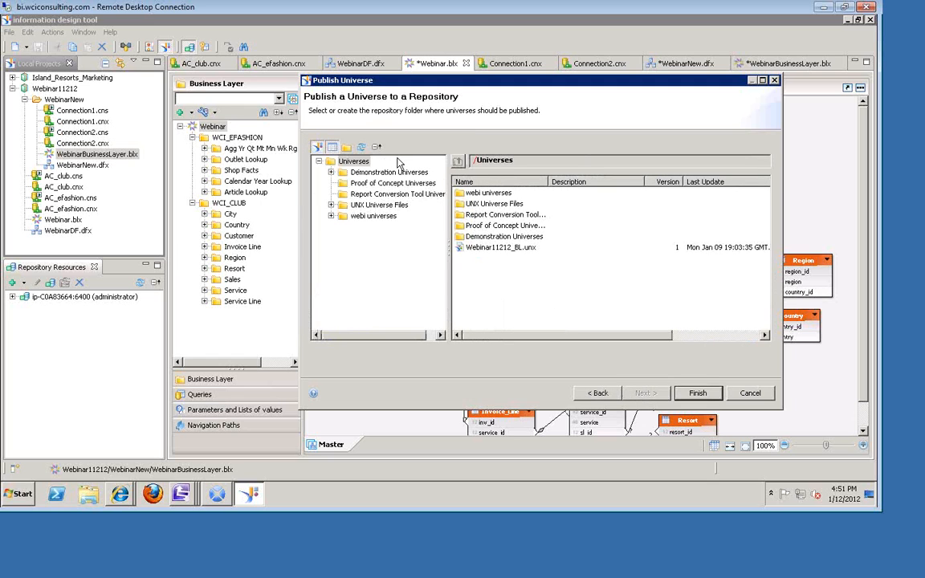
left_click(371, 215)
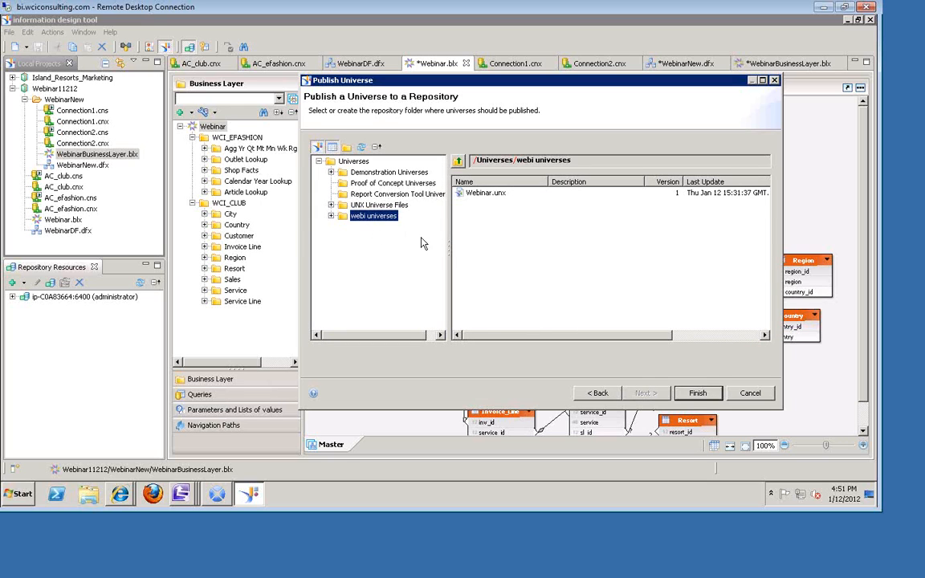
left_click(694, 395)
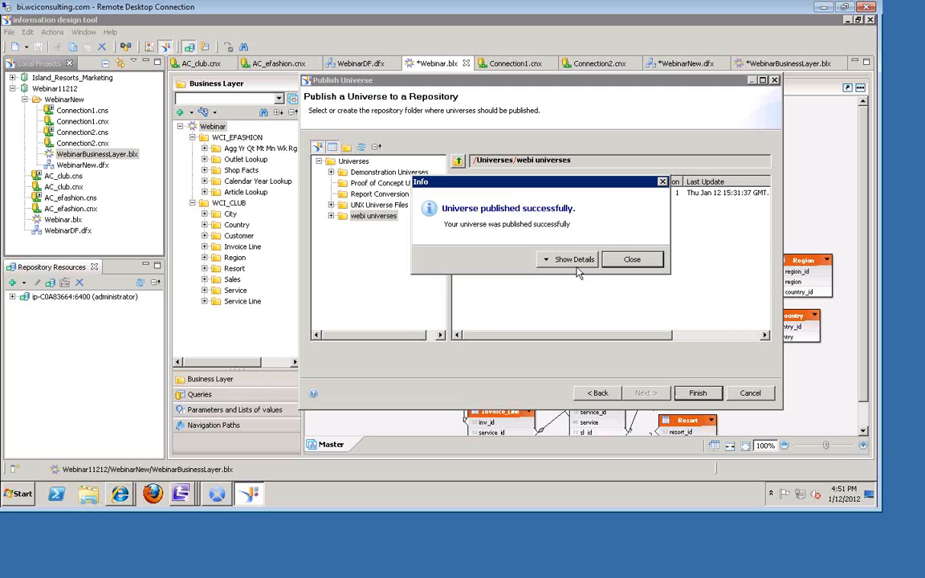
left_click(550, 259)
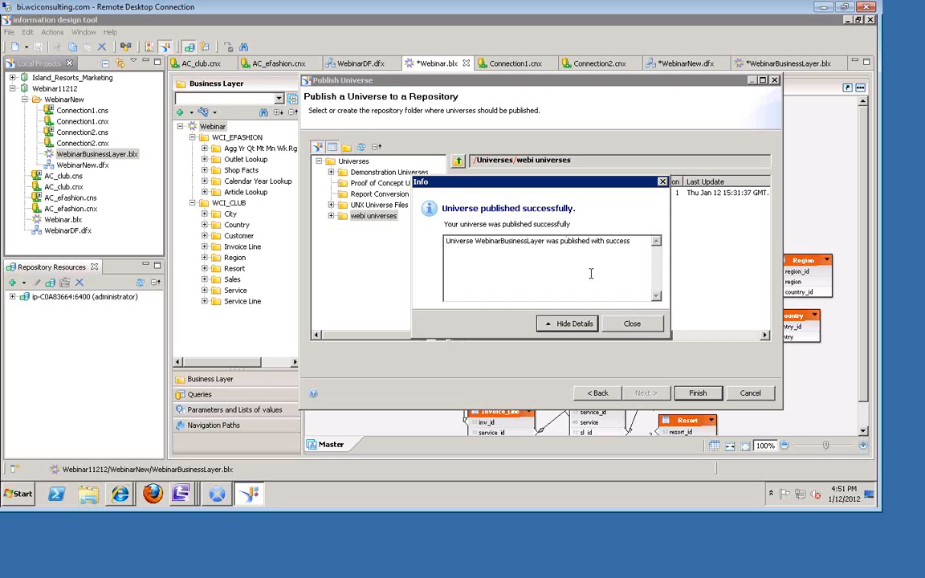
left_click(564, 324)
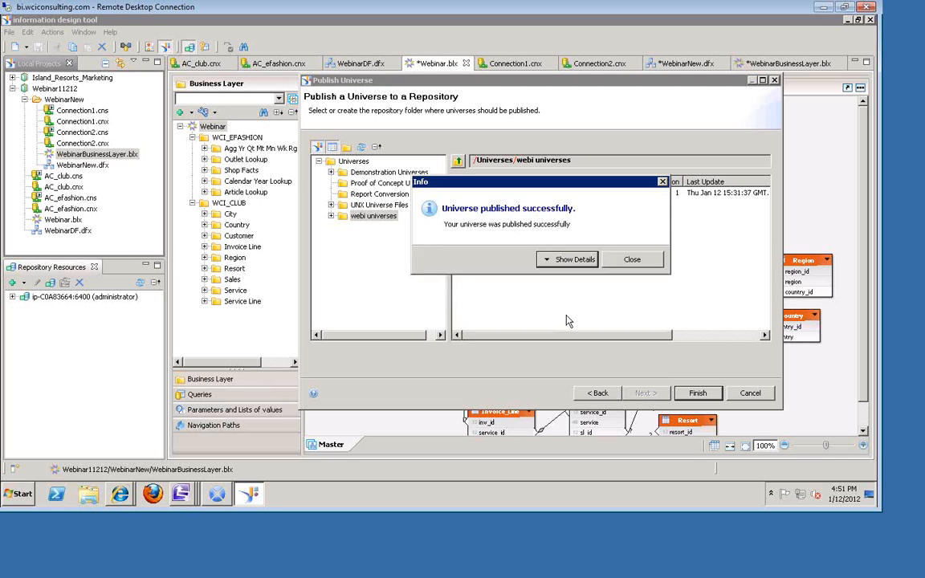
left_click(630, 259)
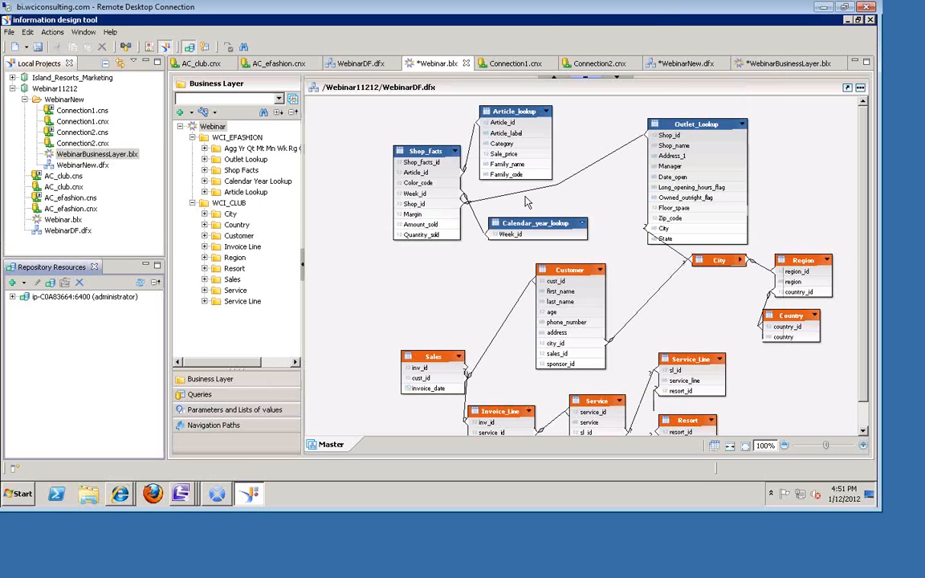
- Switch to BI launch pad in Internet Explorer, dismiss the session timeout and log on again with the account password
mouse_move(131, 490)
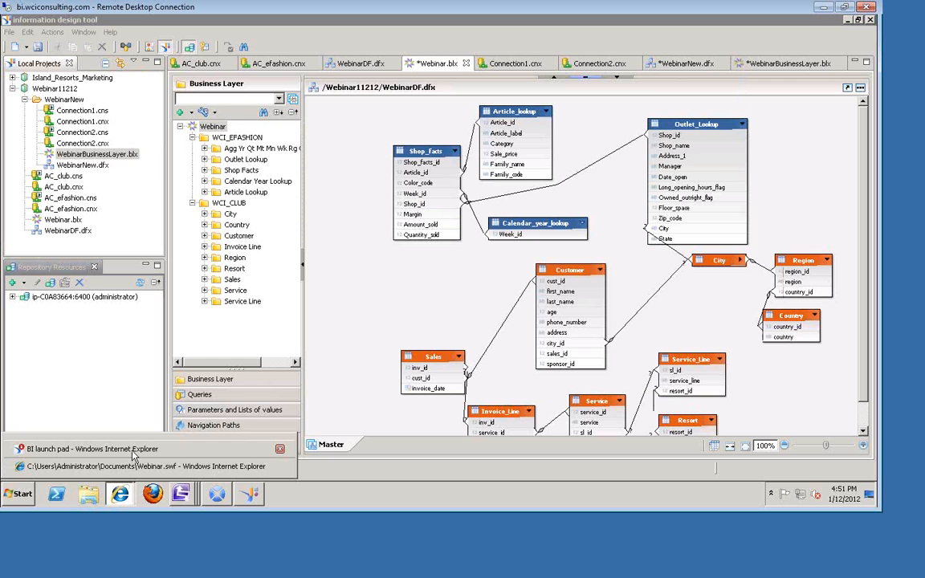
left_click(133, 452)
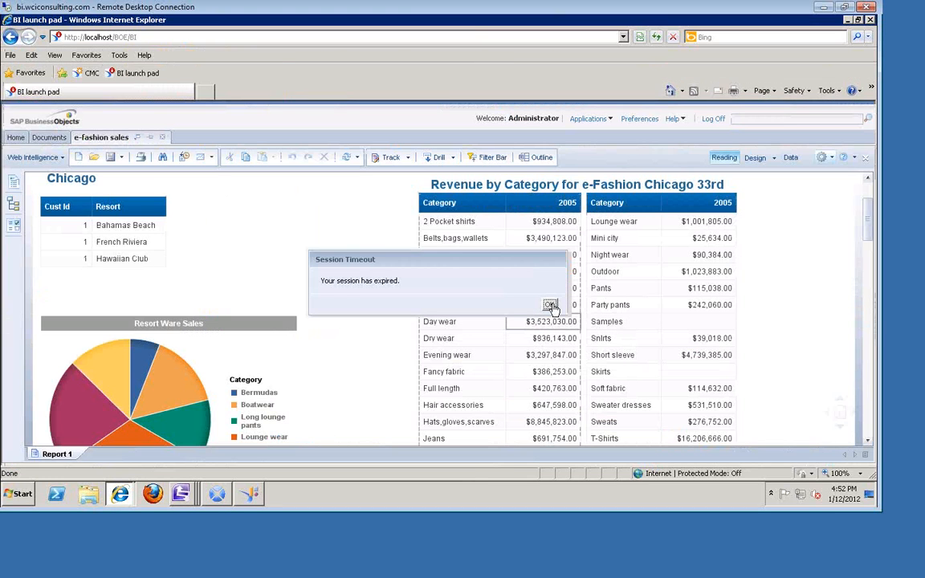
left_click(551, 307)
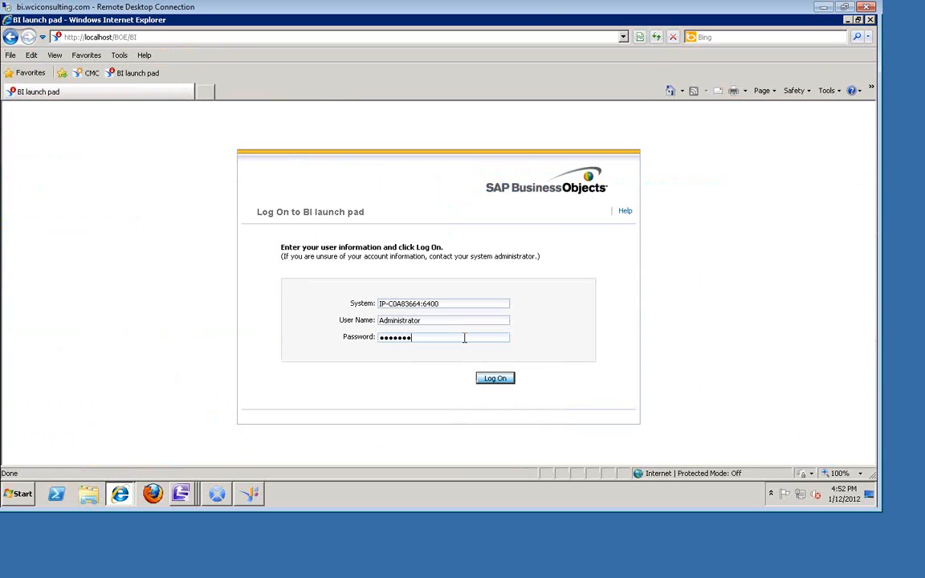
key("Return")
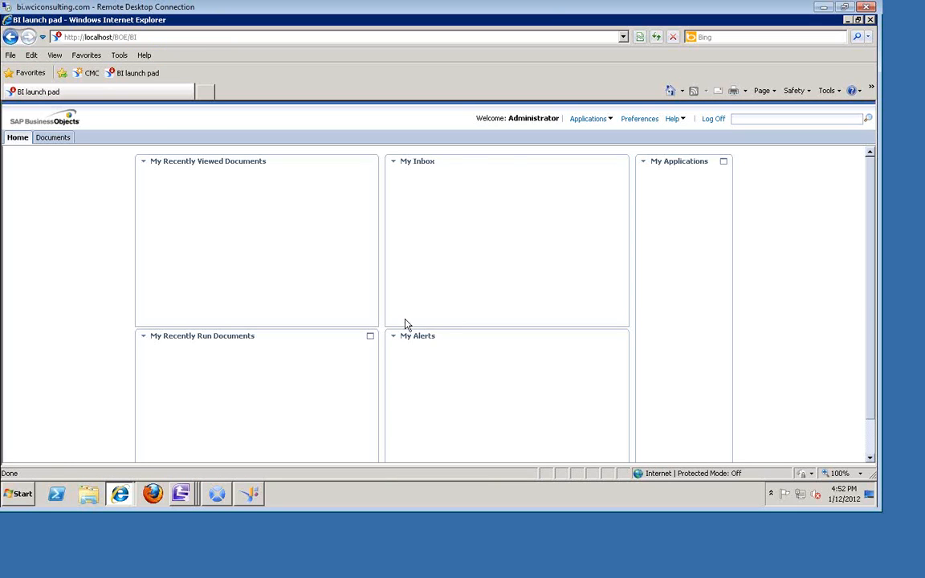
- Launch Web Intelligence and open the e-fashion sales document from the webinar folder under Public Folders
left_click(691, 443)
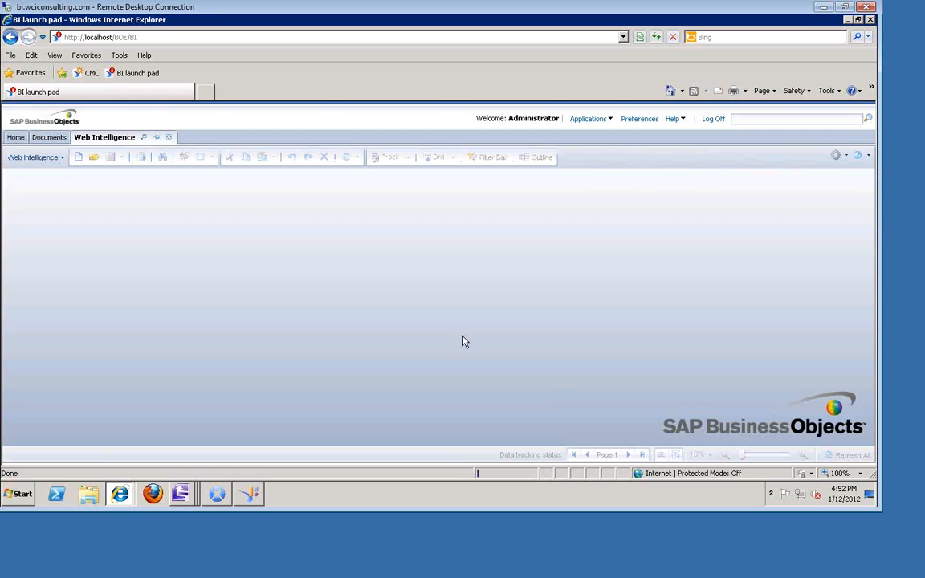
left_click(94, 158)
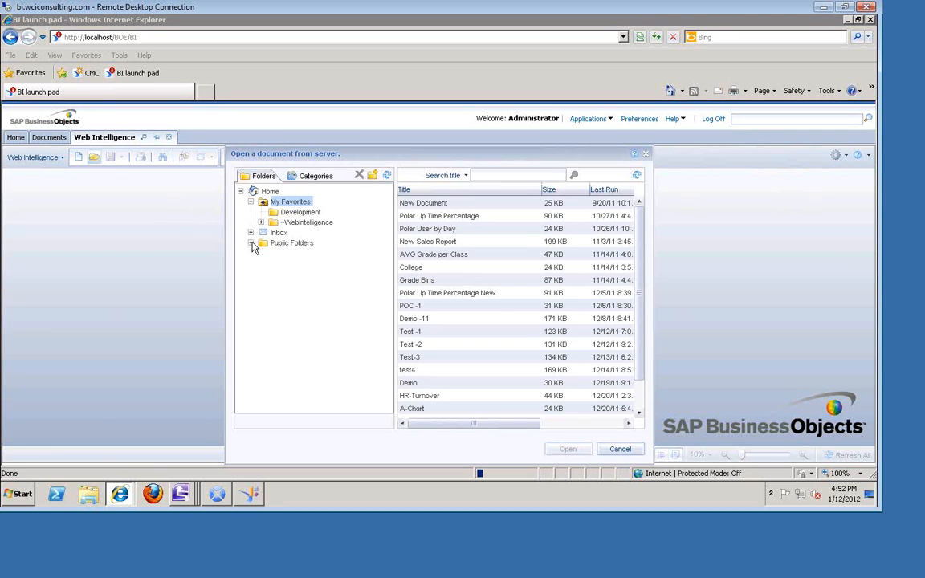
left_click(250, 243)
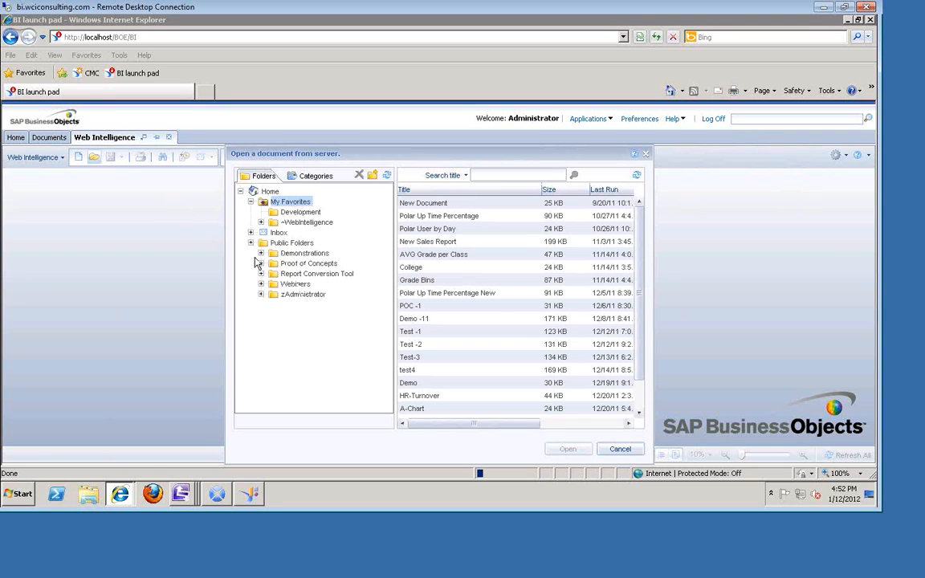
left_click(295, 286)
double_click(444, 231)
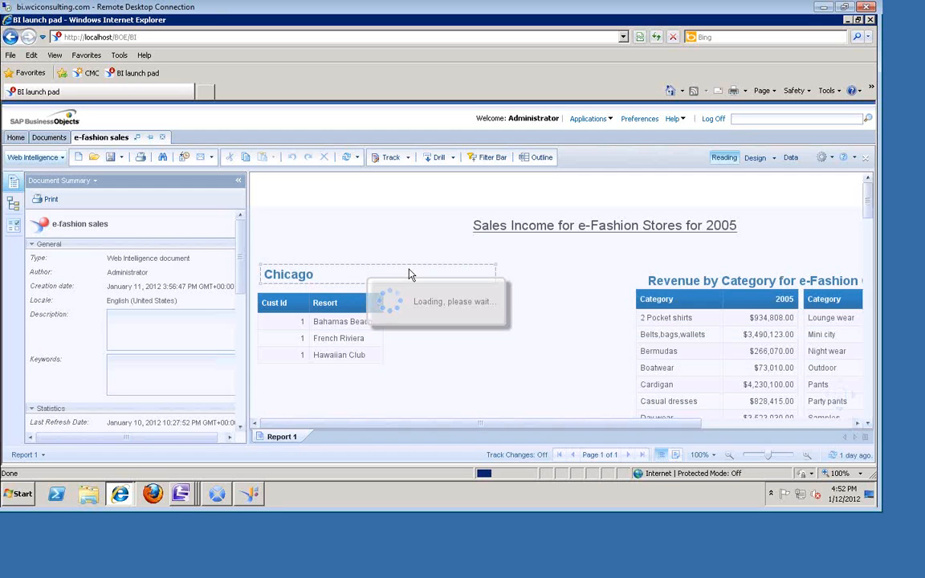
- Hide the document summary and examine the report's city sections, including the resort table for Dallas
left_click(240, 183)
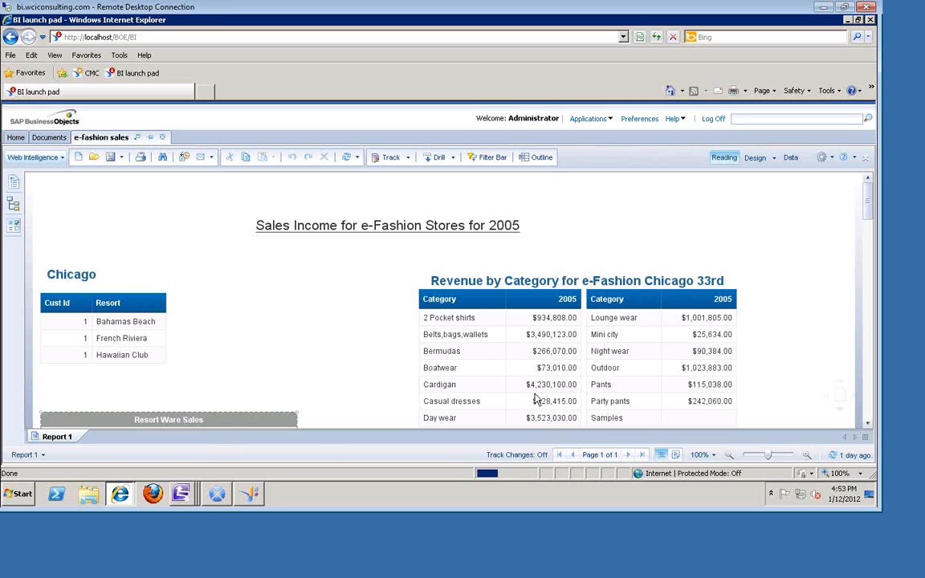
left_click_drag(872, 203, 863, 367)
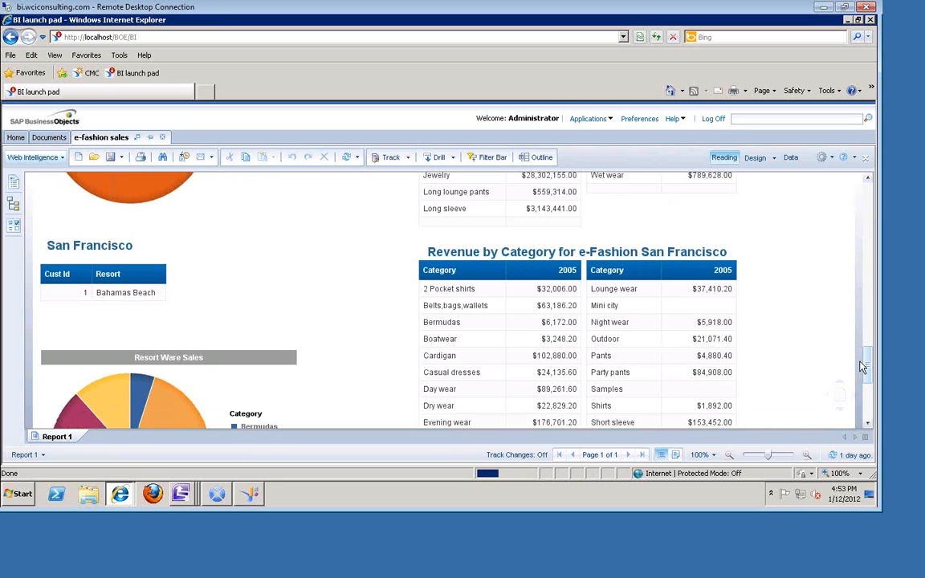
left_click_drag(862, 367, 860, 265)
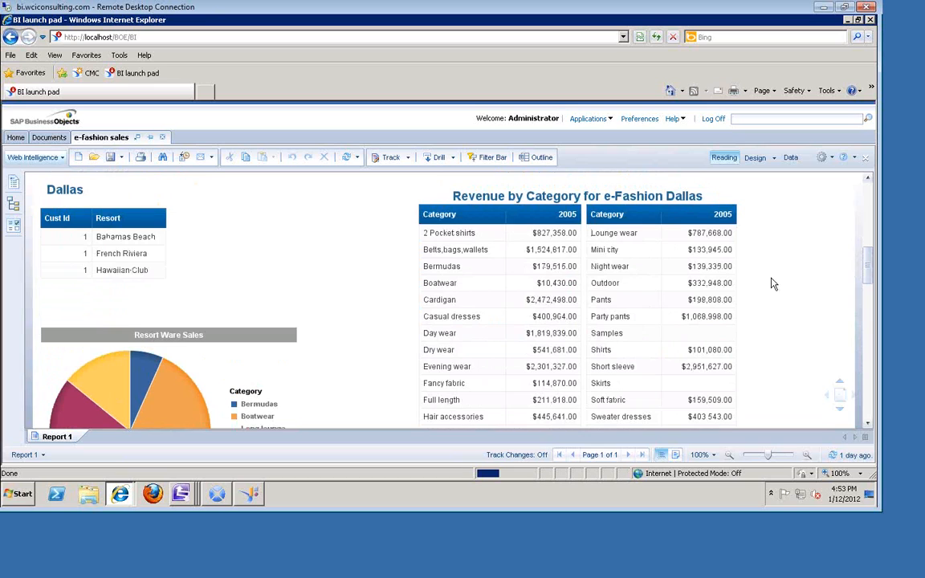
left_click(77, 271)
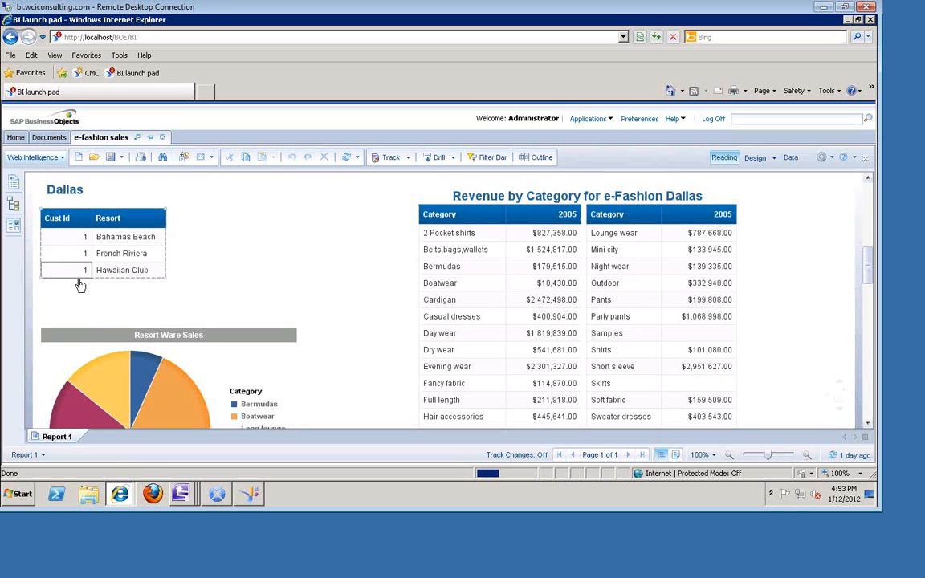
left_click(145, 270)
left_click(169, 281)
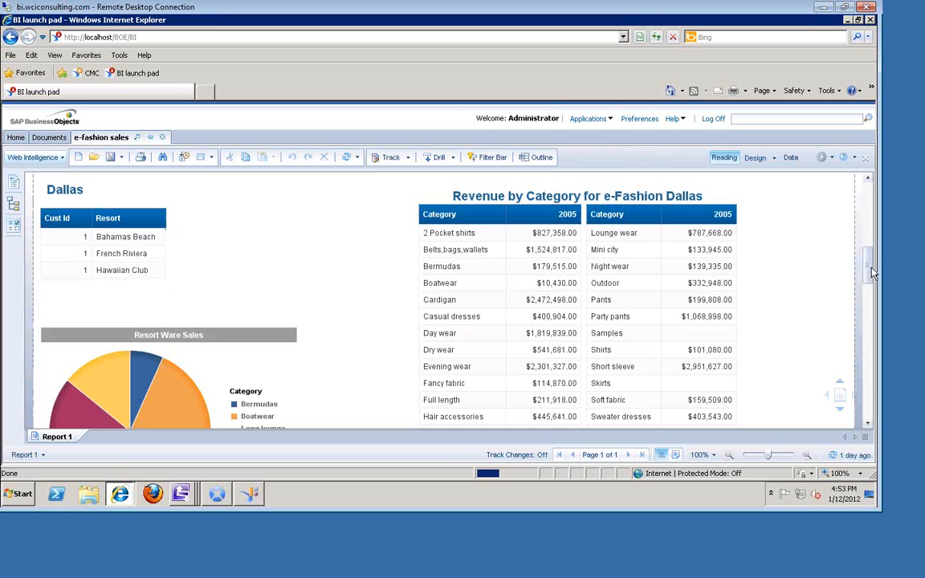
- Examine the category revenue and Resort Ware Sales pie chart for Dallas, and the same blocks for Los Angeles
left_click_drag(869, 271, 869, 291)
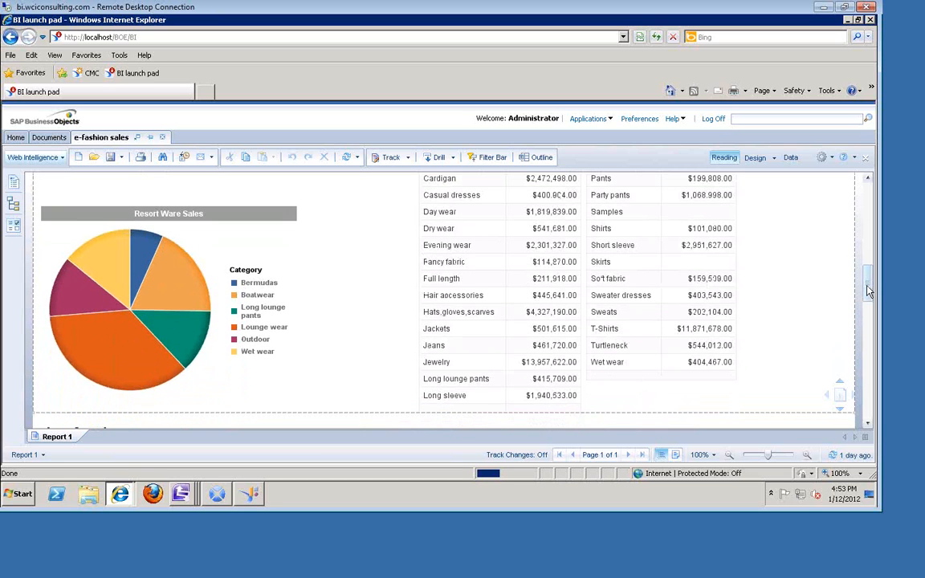
left_click(436, 367)
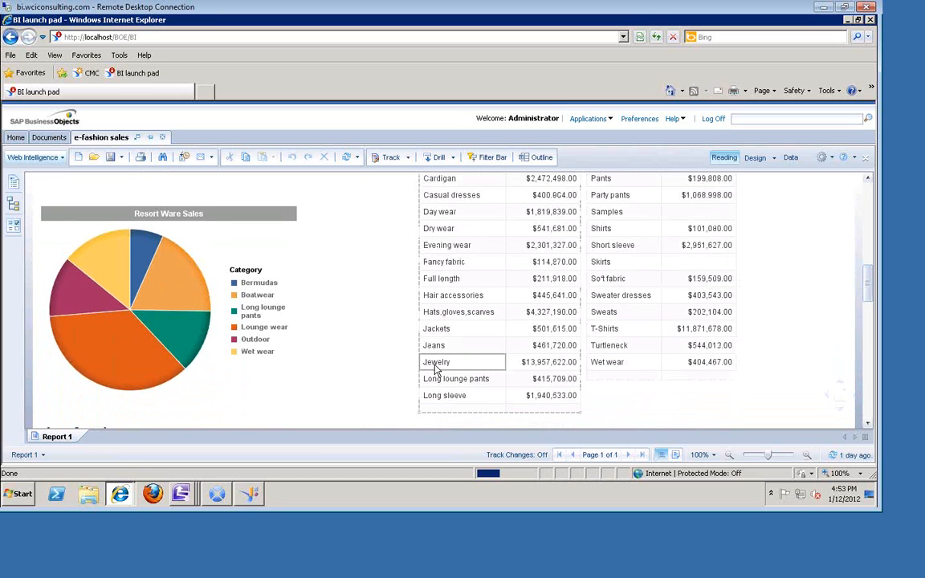
left_click(264, 261)
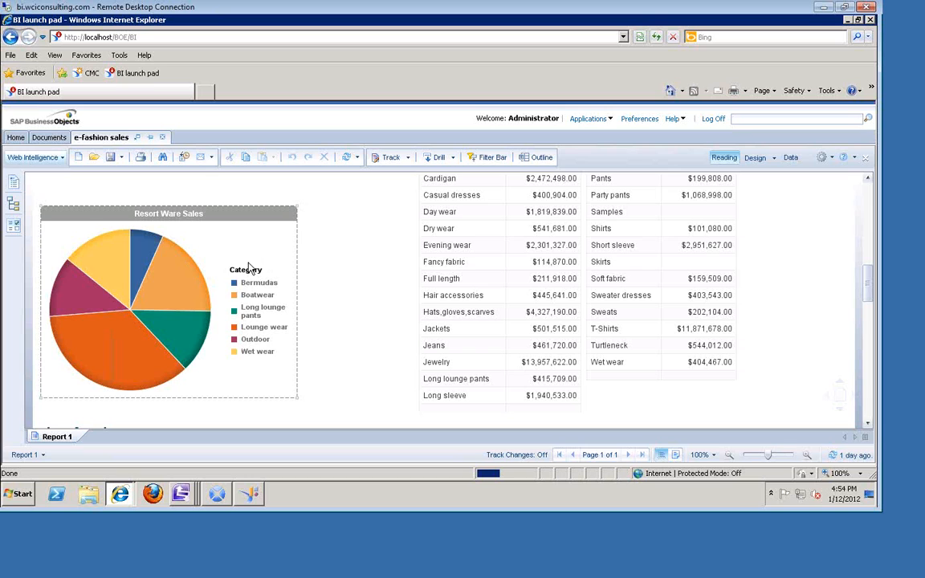
mouse_move(207, 299)
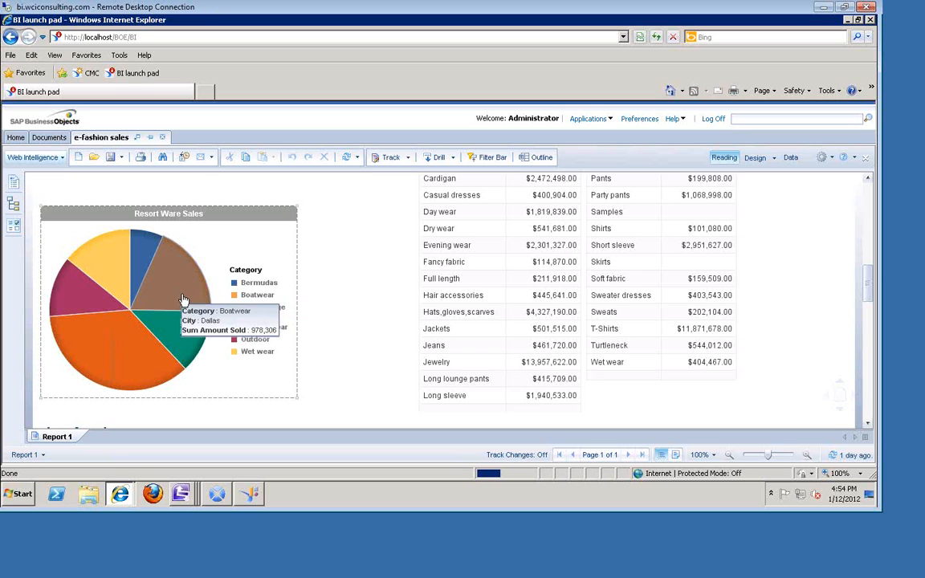
mouse_move(119, 354)
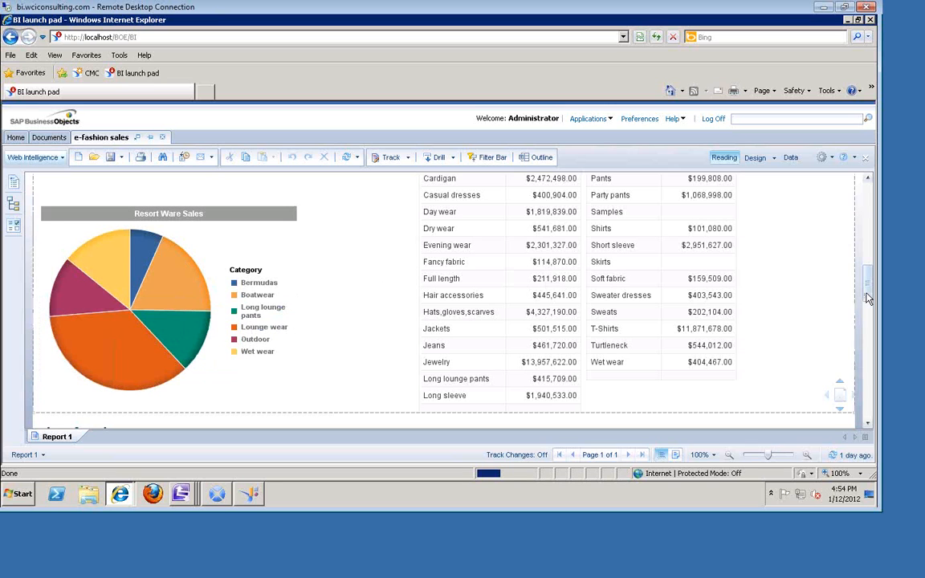
scroll(867, 298, "up", 3)
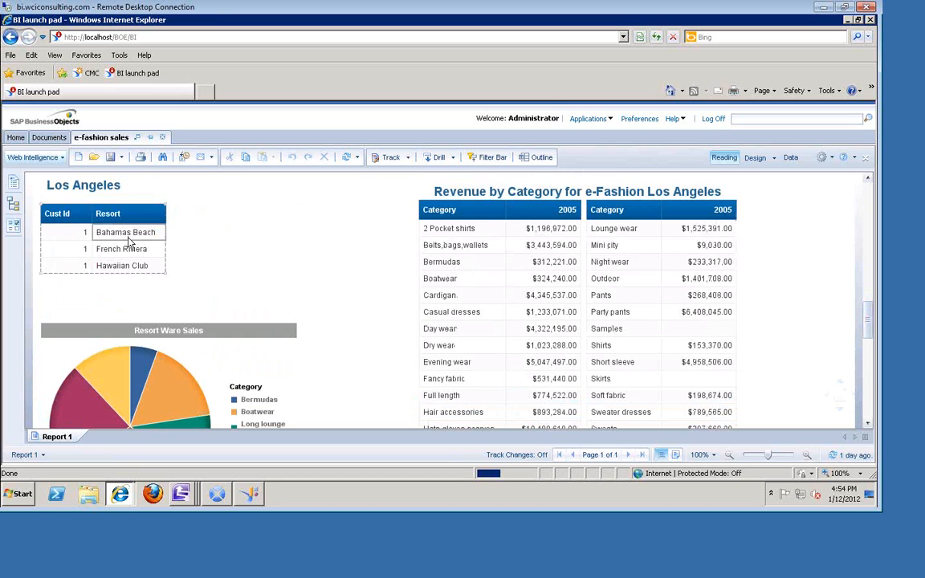
mouse_move(871, 330)
left_mouse_down()
mouse_move(872, 346)
mouse_move(868, 324)
left_mouse_up()
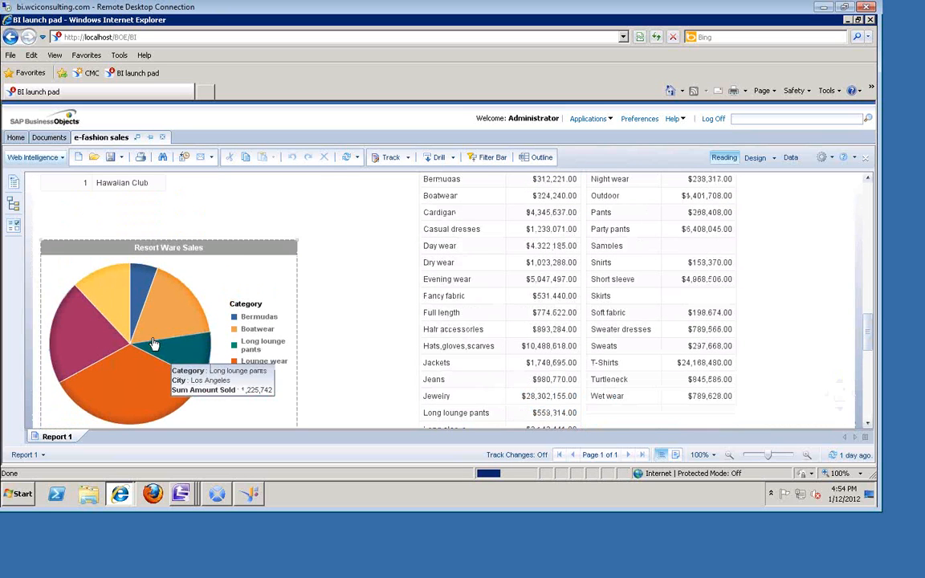
- Switch the e-fashion sales report to design mode with data and open its data provider query for editing
left_click(775, 163)
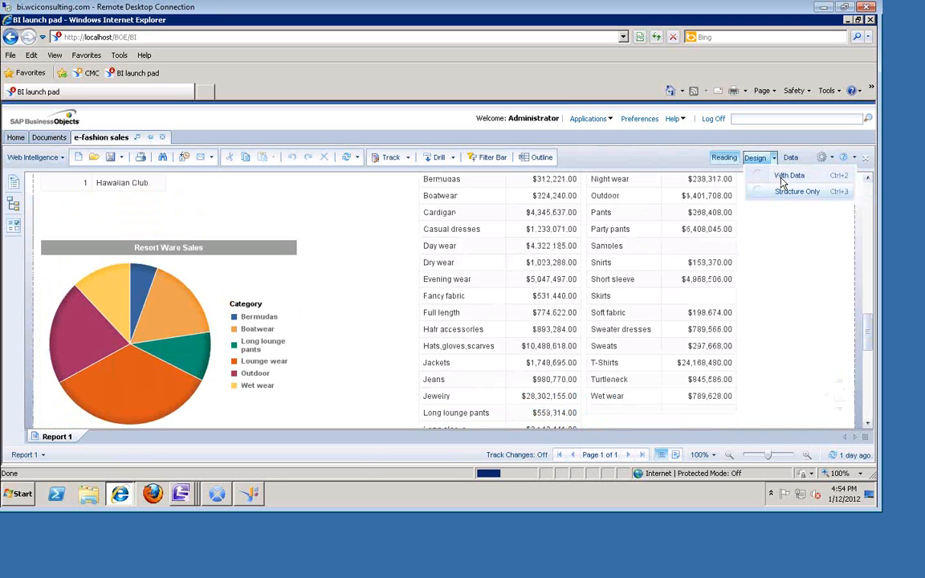
left_click(781, 178)
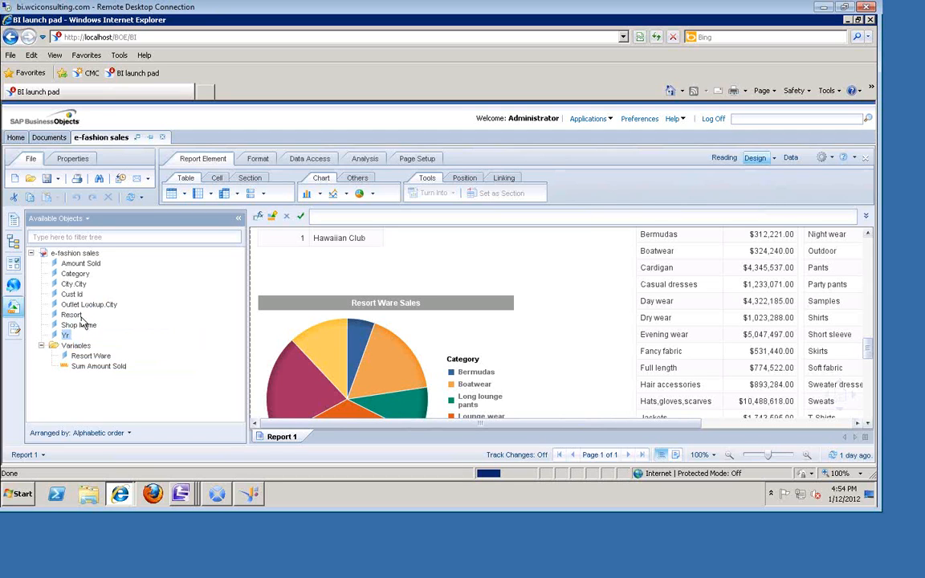
left_click(72, 314)
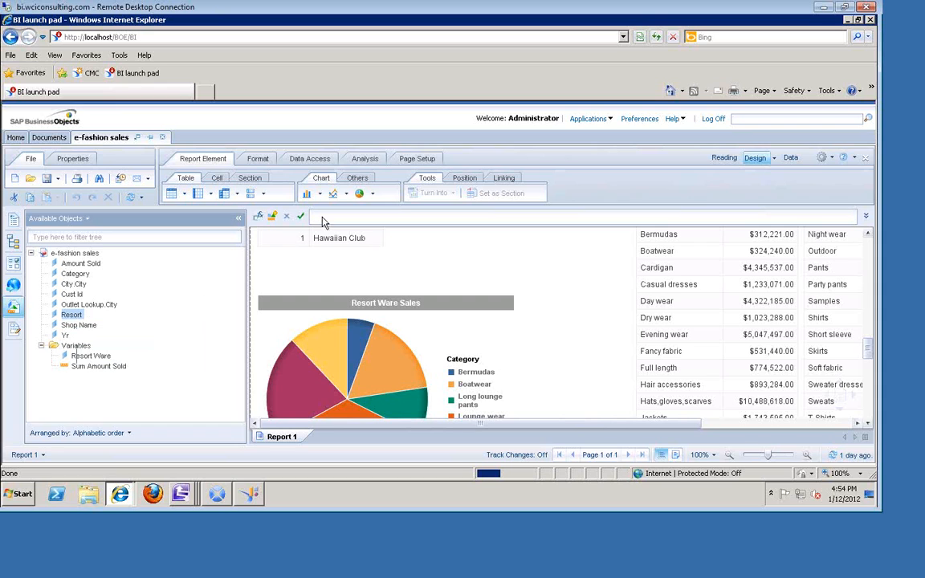
left_click(295, 157)
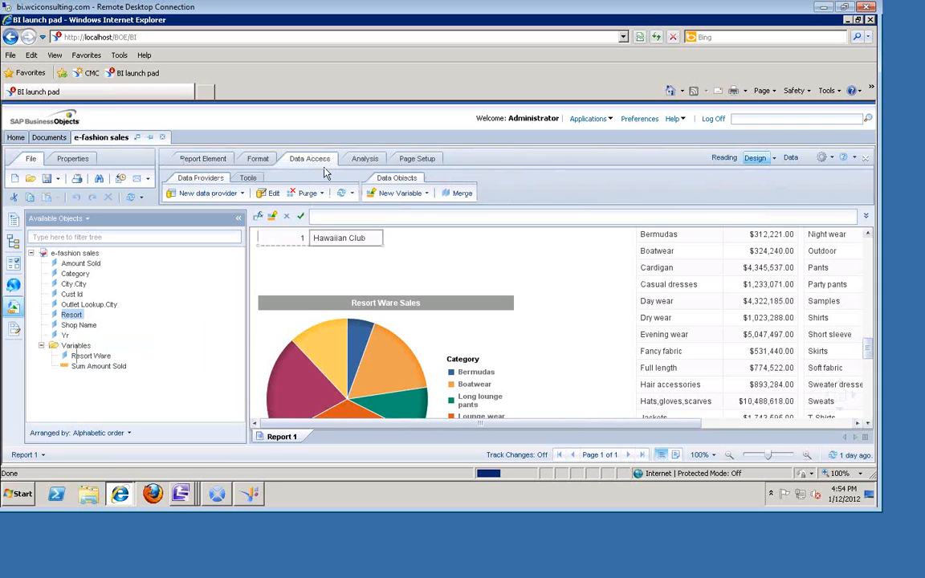
left_click(270, 196)
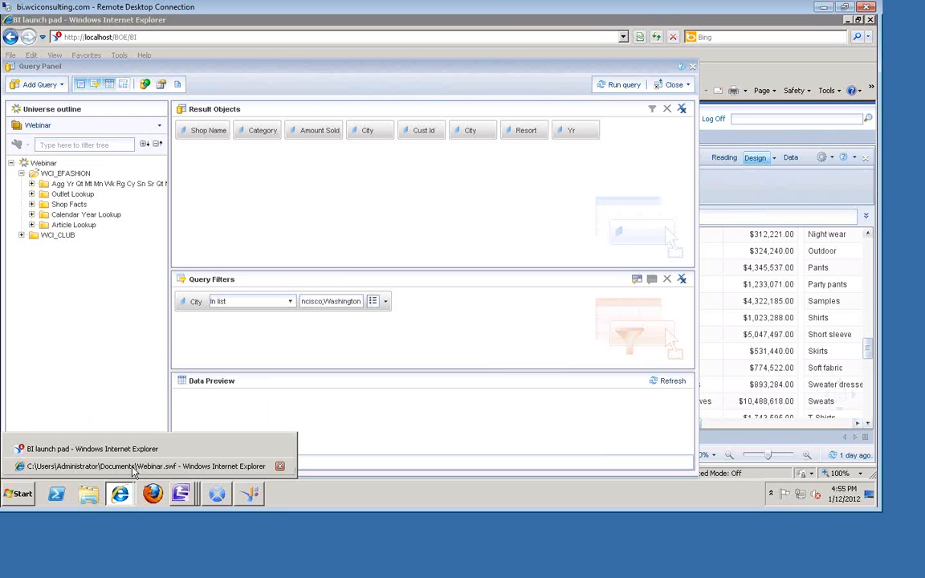
- Switch to the Webinar.swf dashboard, choose the Bahamas Beach resort and examine its service fees by category
left_click(134, 466)
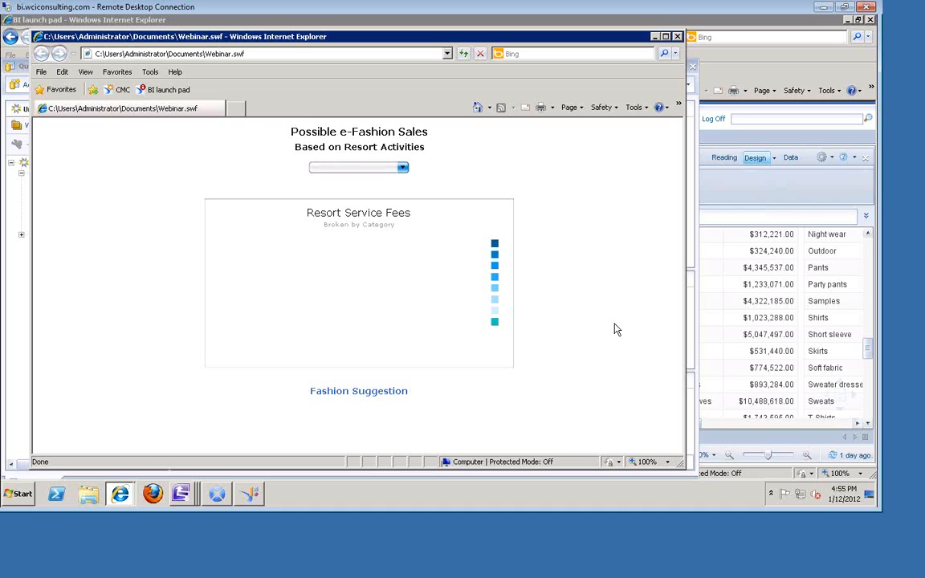
left_click(403, 169)
left_click(402, 169)
left_click(400, 169)
left_click(398, 170)
left_click(402, 168)
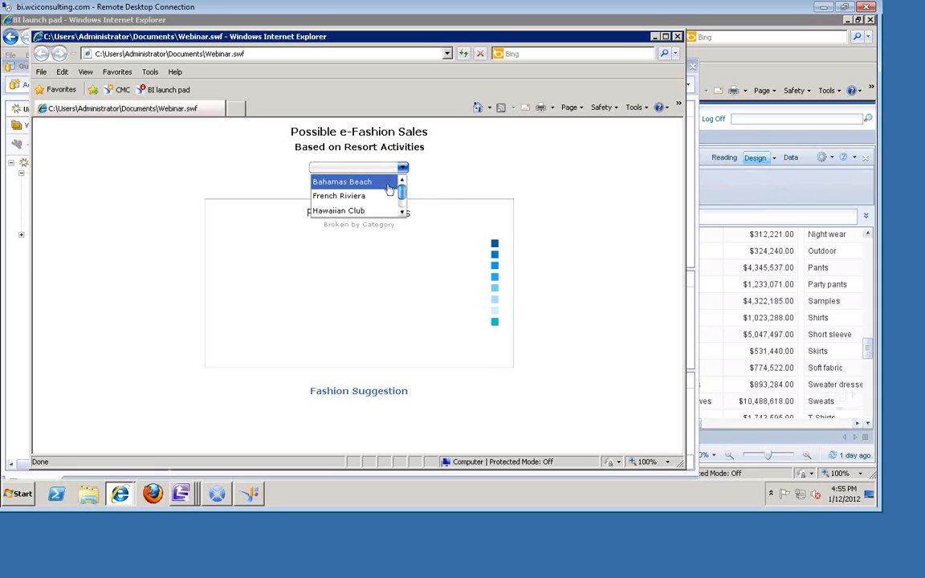
left_click(388, 188)
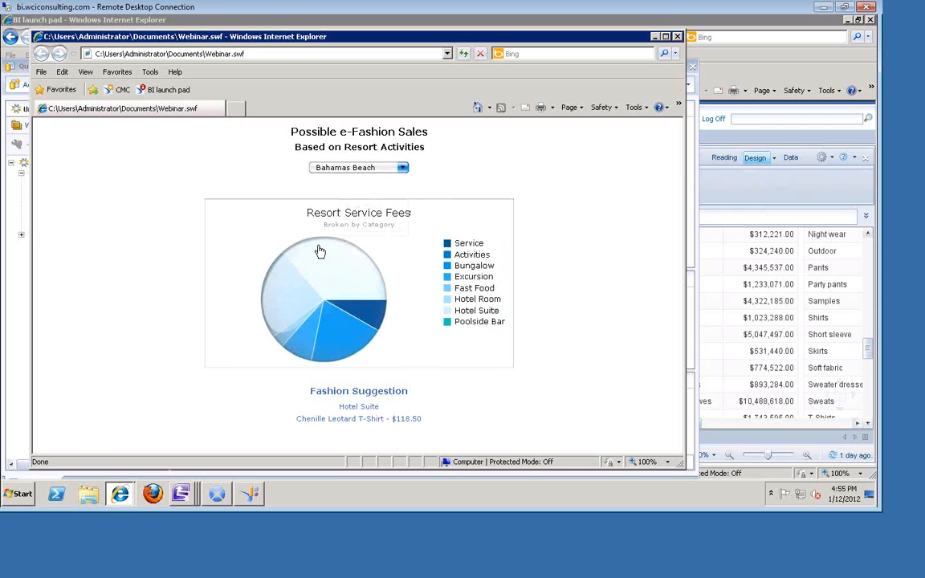
mouse_move(320, 265)
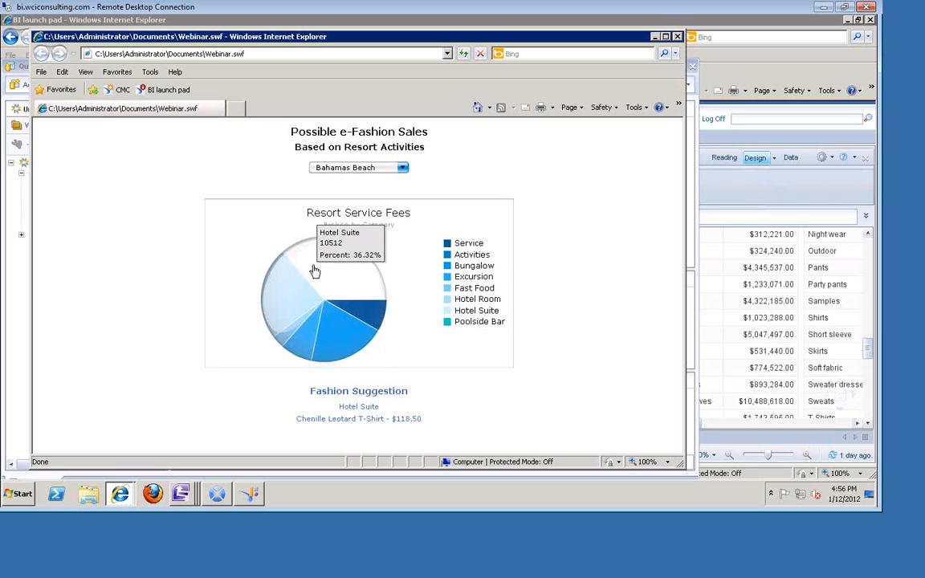
mouse_move(299, 295)
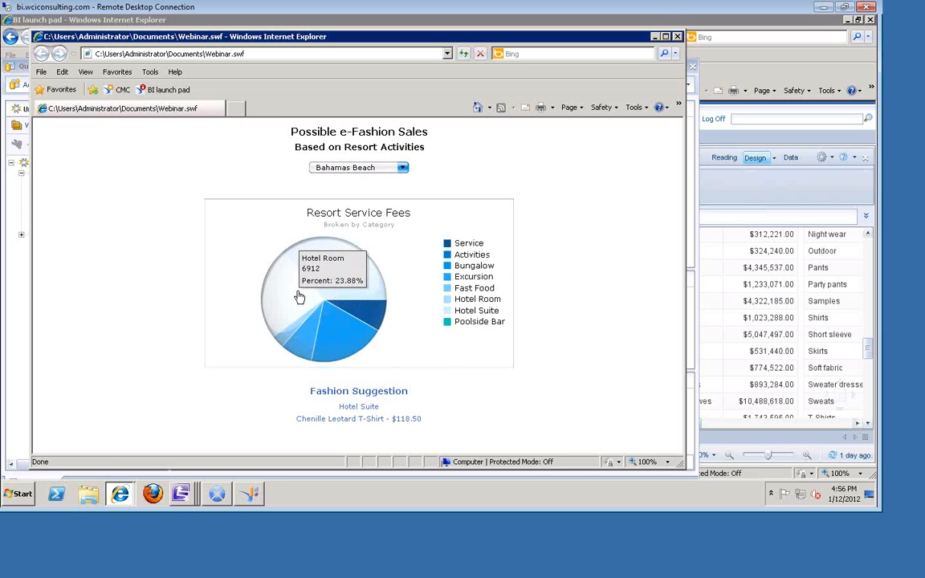
mouse_move(360, 315)
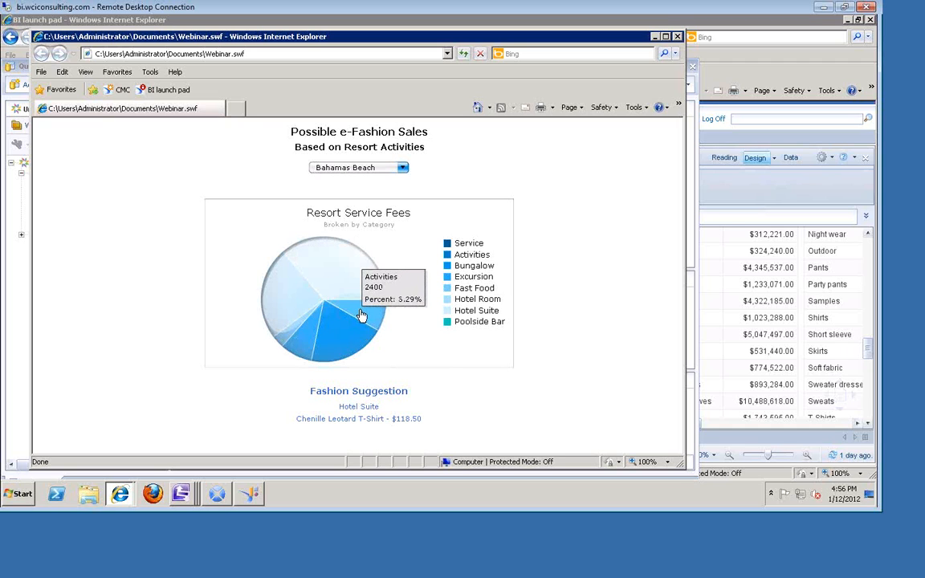
mouse_move(346, 340)
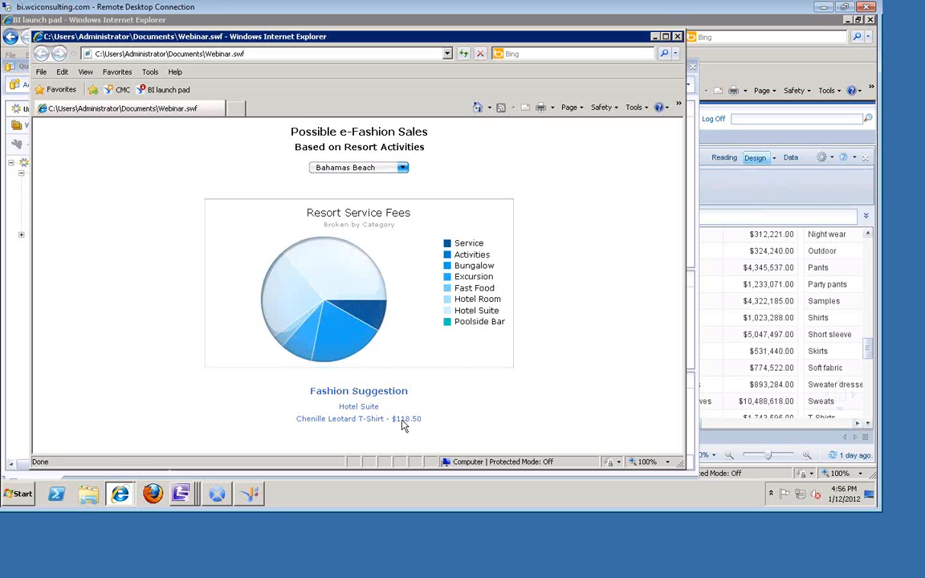
- Choose the French Riviera resort in the dashboard to view its service fees and fashion suggestion
left_click(381, 171)
left_click(378, 181)
left_click(376, 170)
left_click(377, 182)
left_click(393, 169)
left_click(395, 183)
left_click(402, 168)
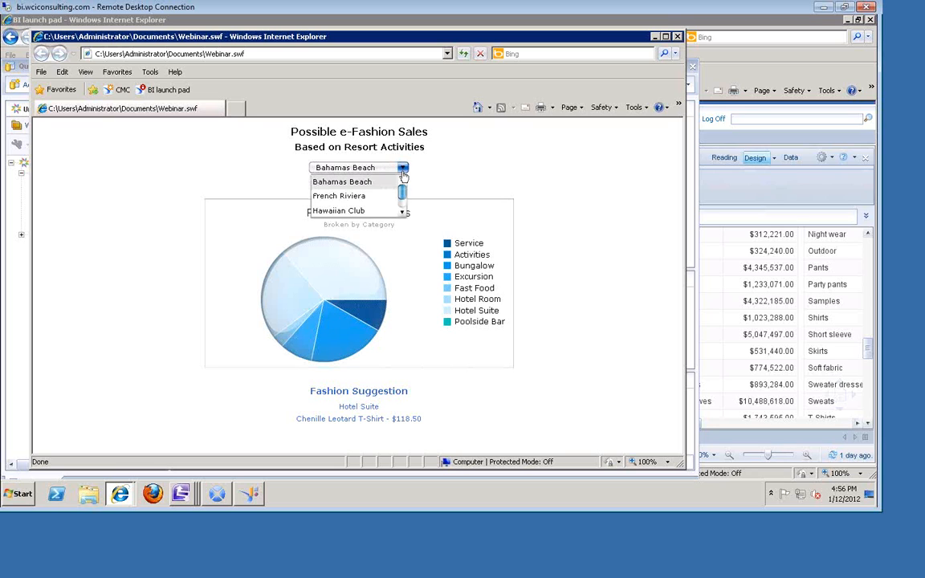
left_click(381, 197)
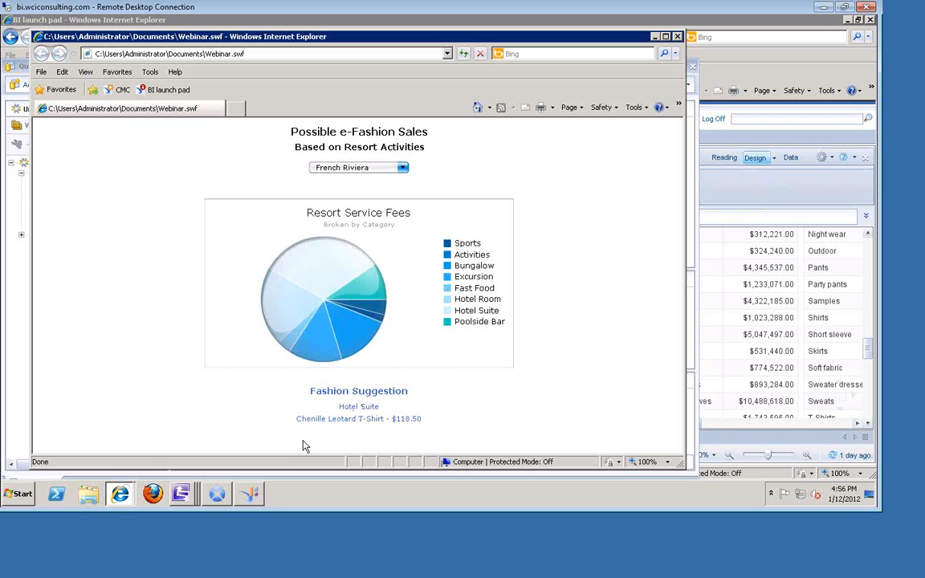
- Return to the BI launch pad query and expand WCI_CLUB plus the Shop Facts, Calendar Year Lookup and Article Lookup folders in the universe outline
left_click(124, 496)
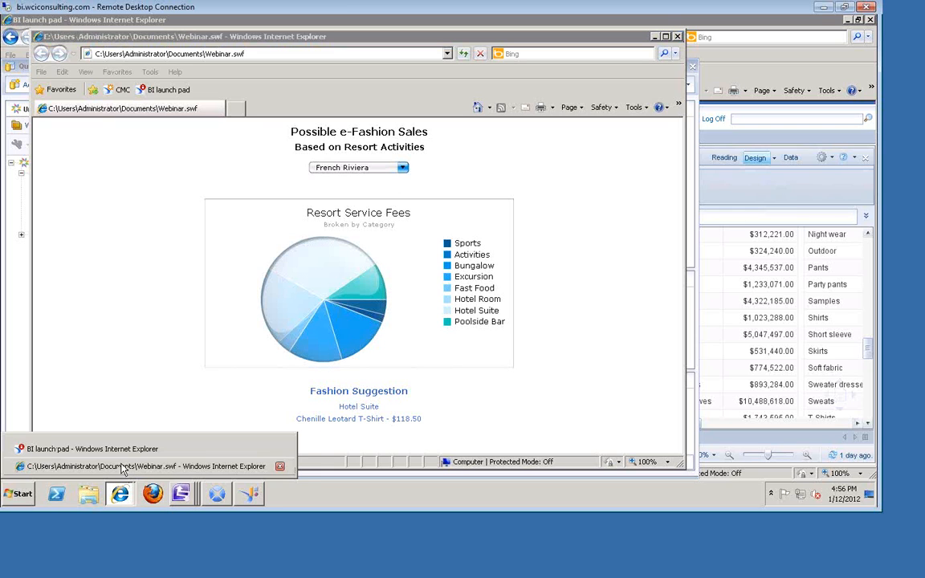
left_click(124, 450)
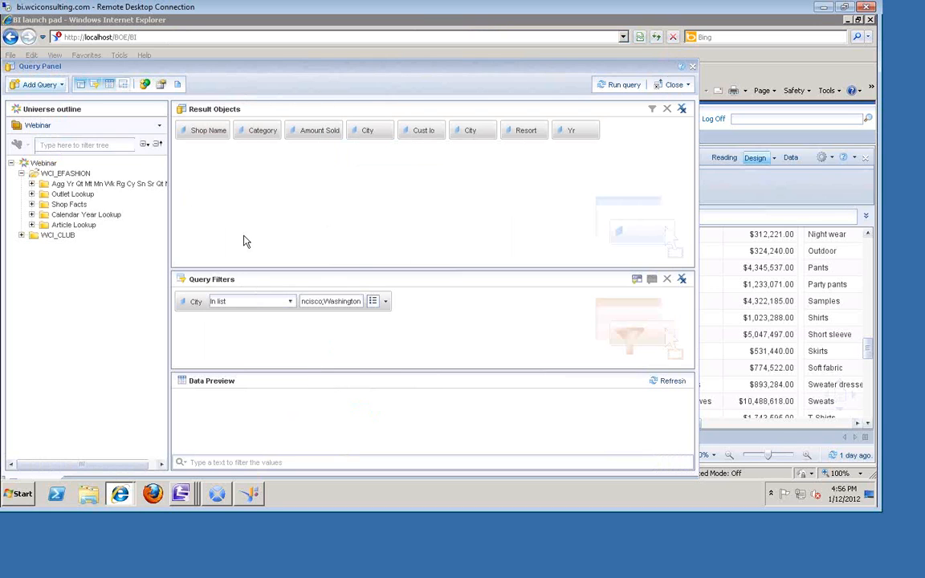
left_click(22, 235)
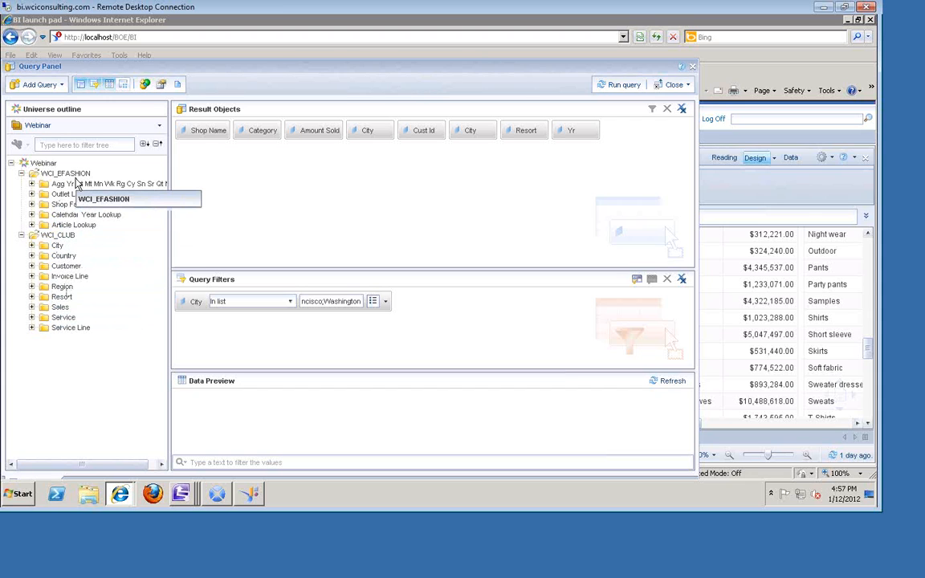
left_click(32, 204)
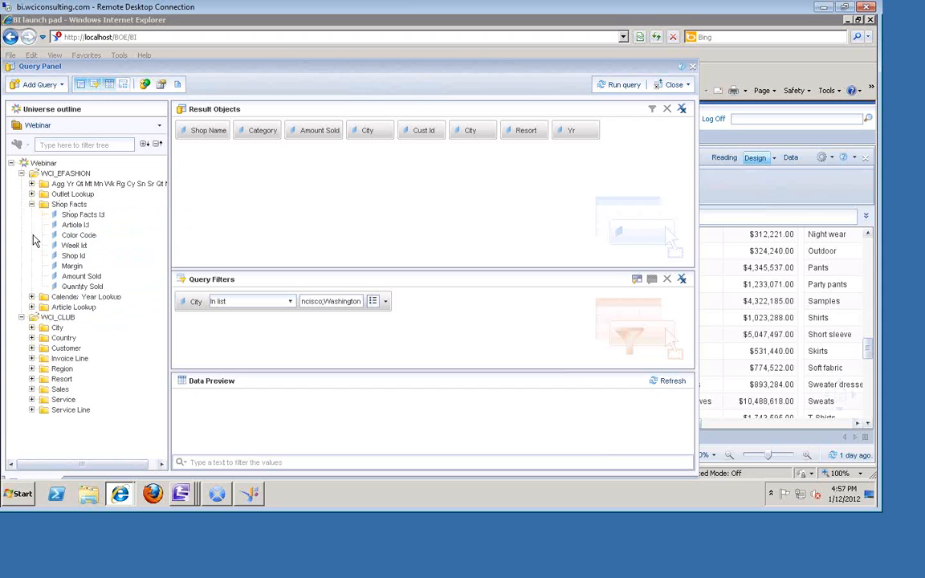
left_click(31, 297)
left_click(32, 400)
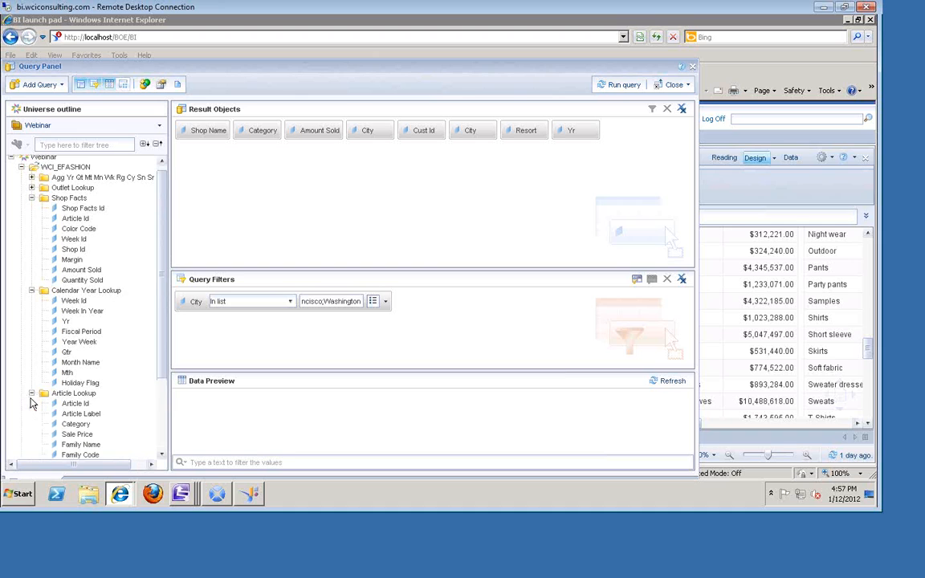
- Collapse the expanded WCI_EFASHION folders and add the Region object from WCI_CLUB's Region folder to the query's result objects
left_click(32, 391)
left_click(32, 290)
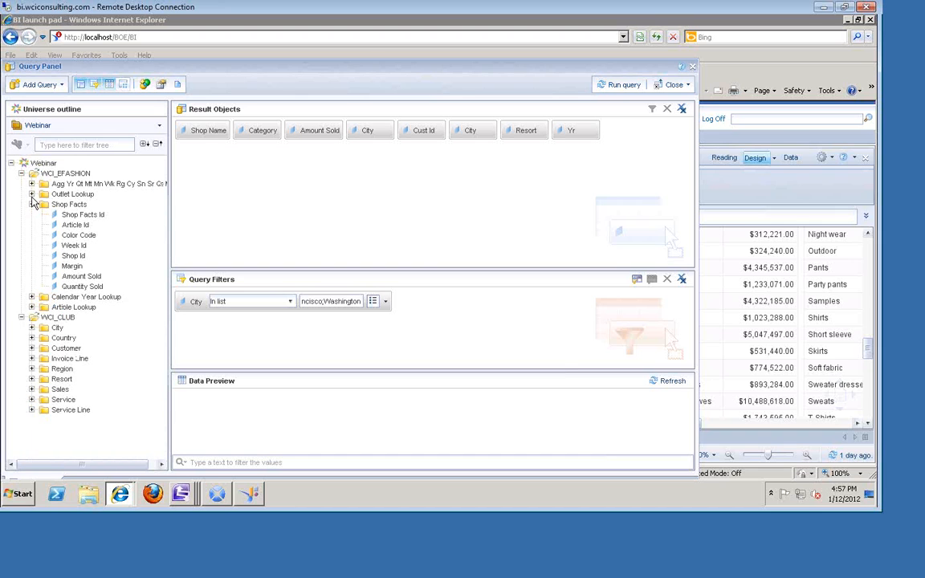
left_click(32, 204)
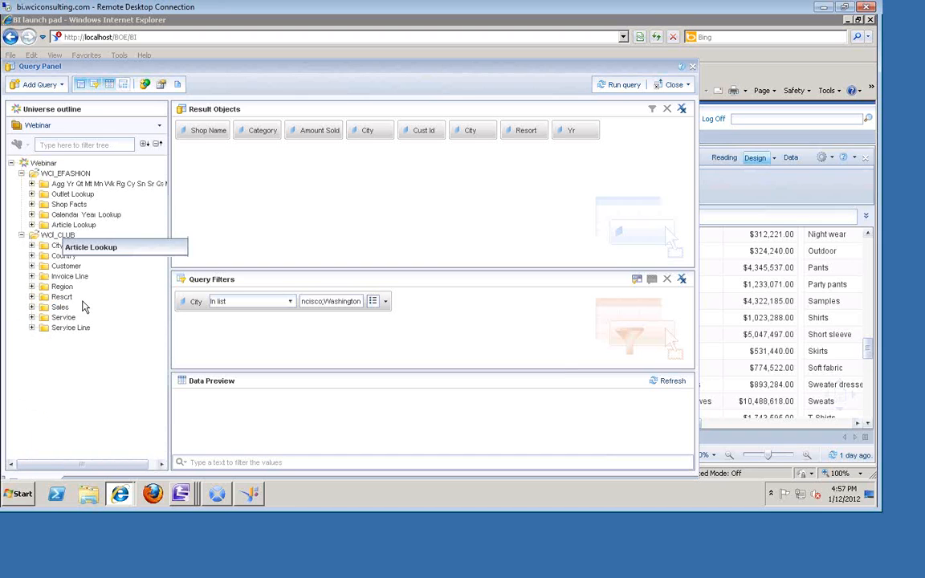
left_click(32, 286)
mouse_move(70, 308)
left_mouse_down()
mouse_move(151, 285)
mouse_move(330, 207)
left_mouse_up()
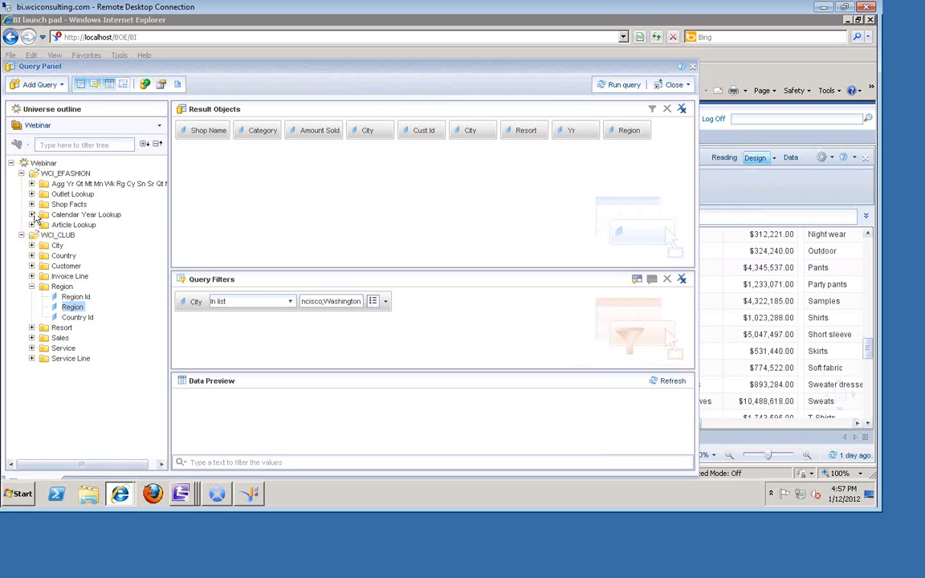
- Expand the Shop Facts and Outlet Lookup folders and add Outlet Lookup's State object to the query's result objects
left_click(32, 204)
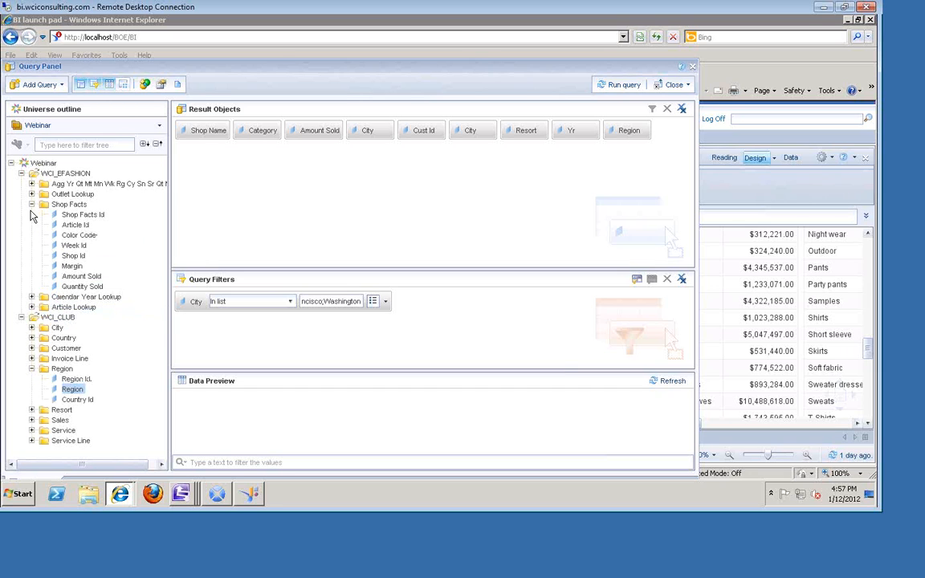
left_click(31, 194)
left_click_drag(68, 310, 340, 199)
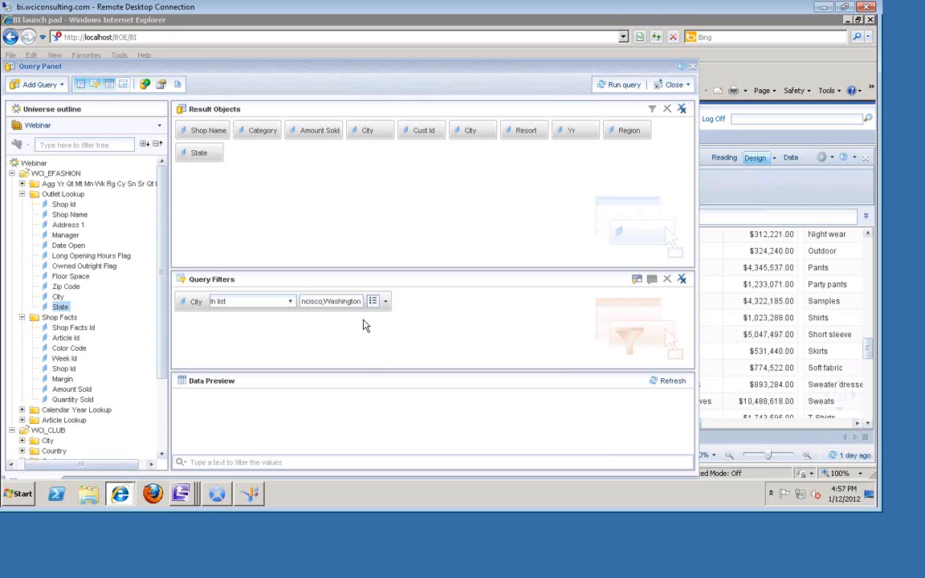
- Refresh the query's data preview, widen its Resort column and examine the combined shop and resort rows
left_click(671, 383)
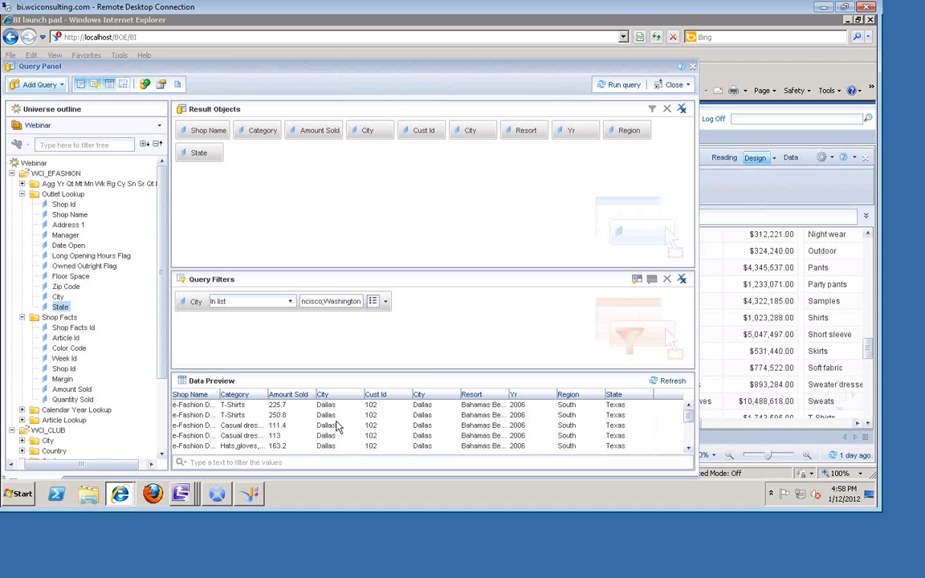
left_click_drag(509, 395, 527, 395)
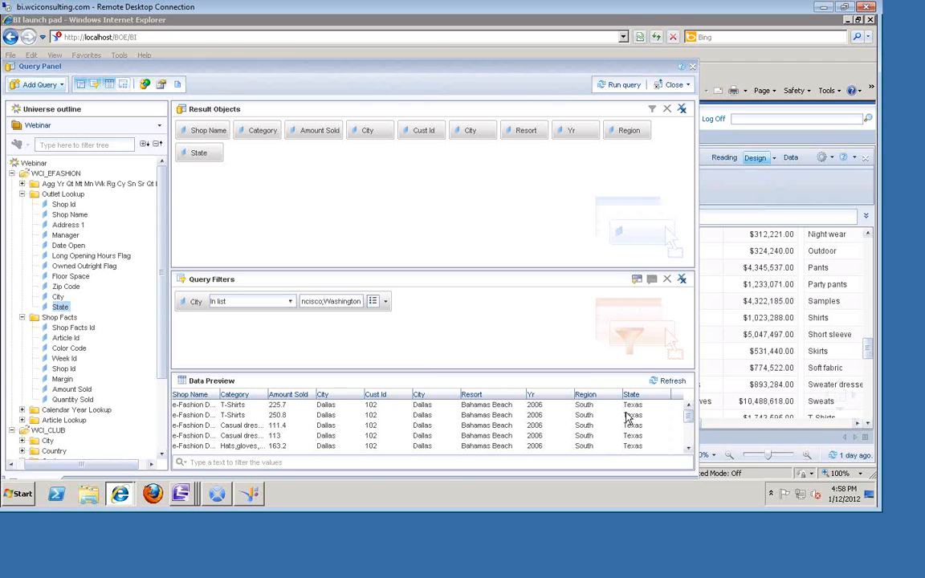
scroll(689, 452, "down", 8)
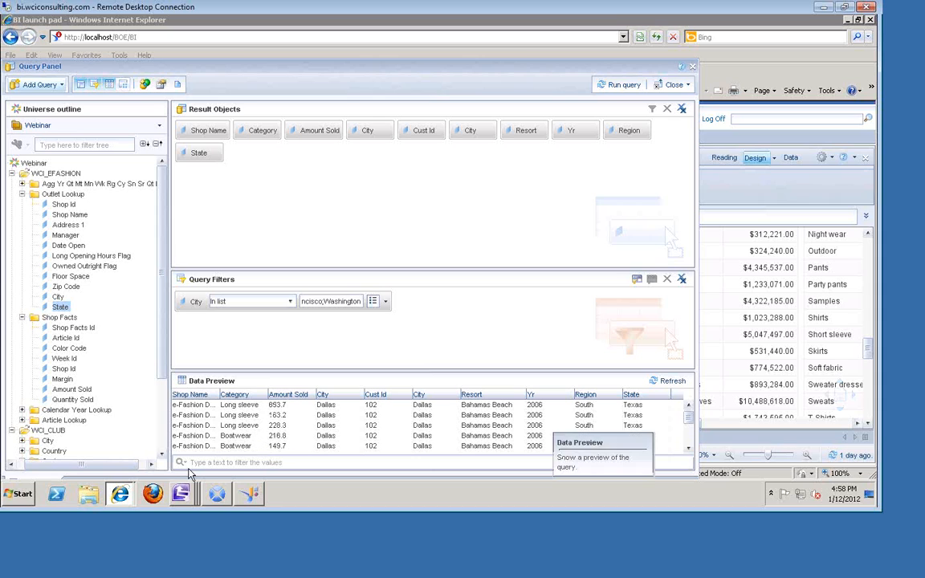
left_click(217, 462)
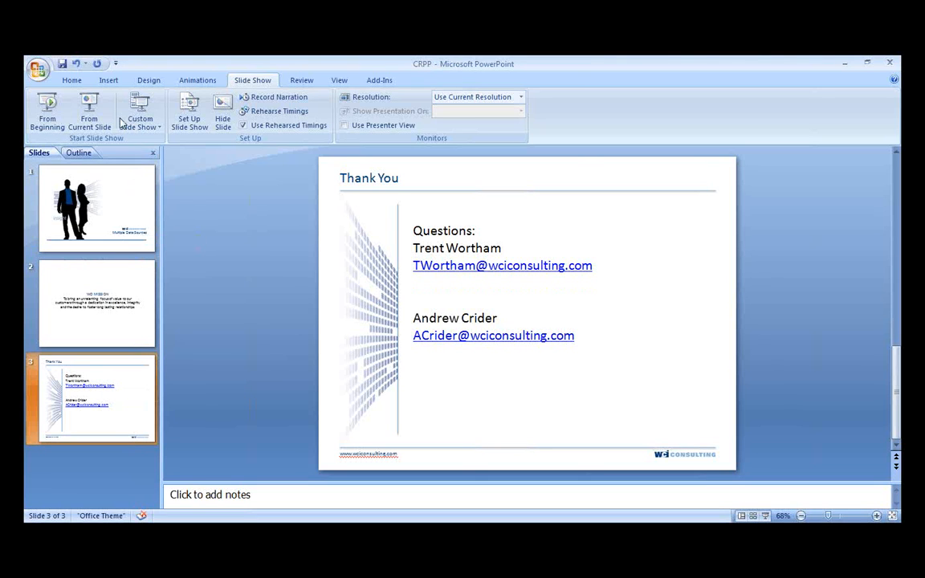
- Switch to the CRPP presentation in PowerPoint and start the slide show from the current Thank You slide
left_click(94, 122)
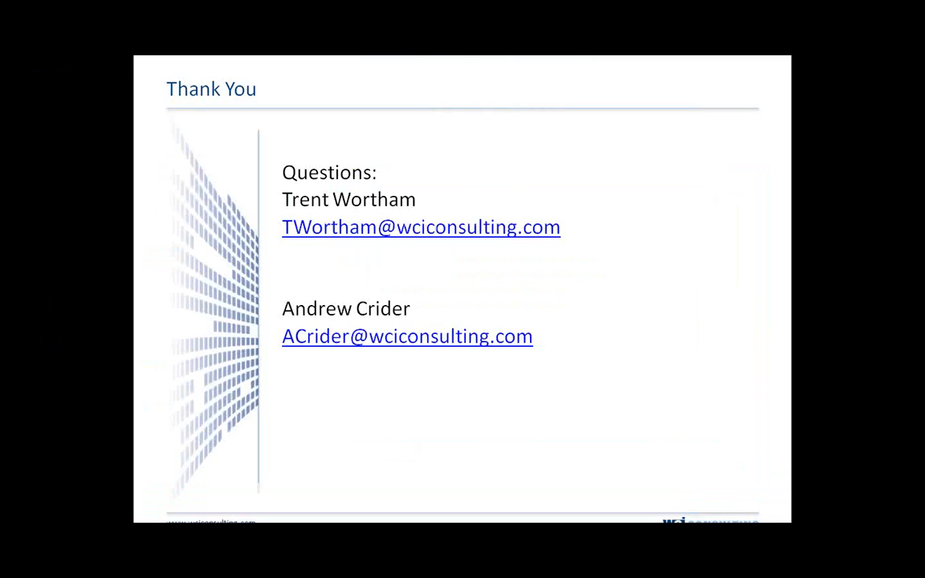